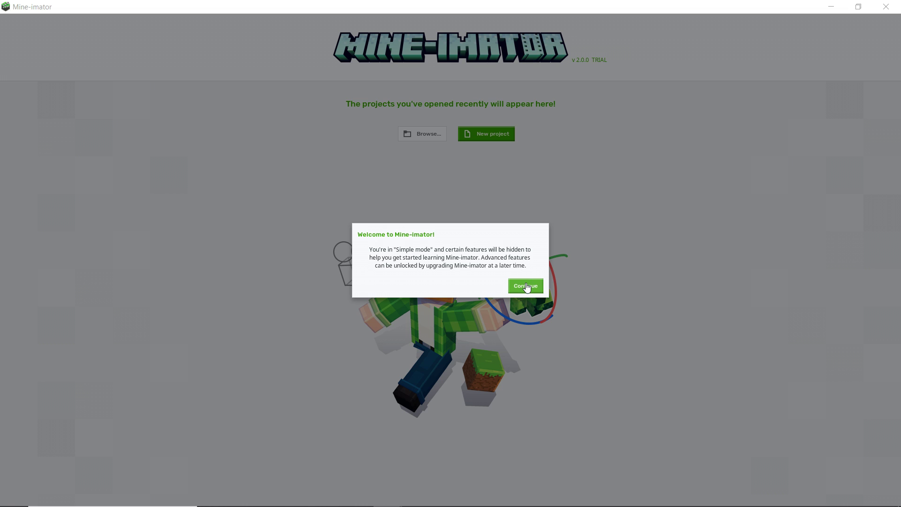
Dismiss the welcome message and create a new project named MI2.
left_click(525, 287)
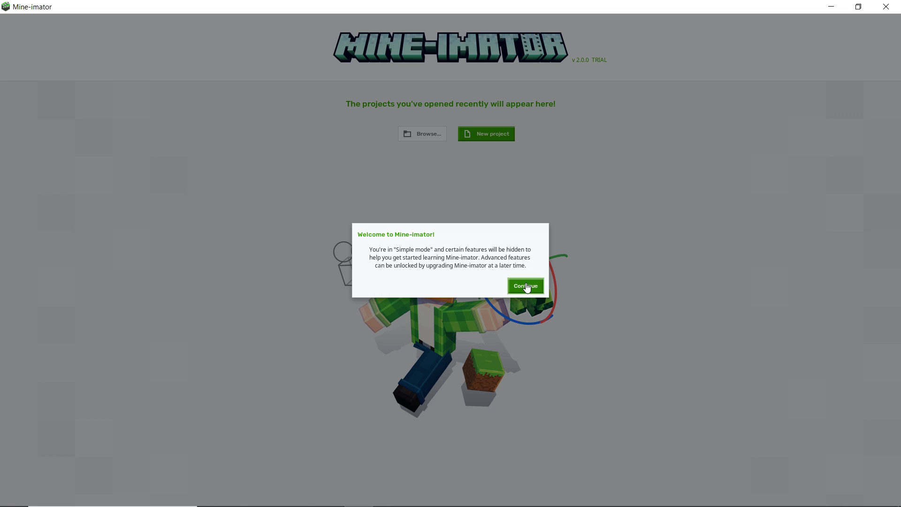
left_click(486, 133)
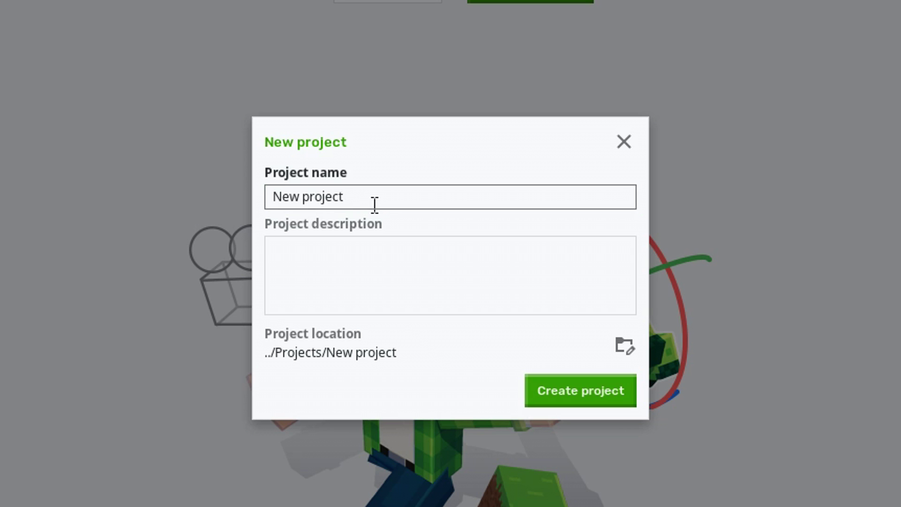
left_click(375, 204)
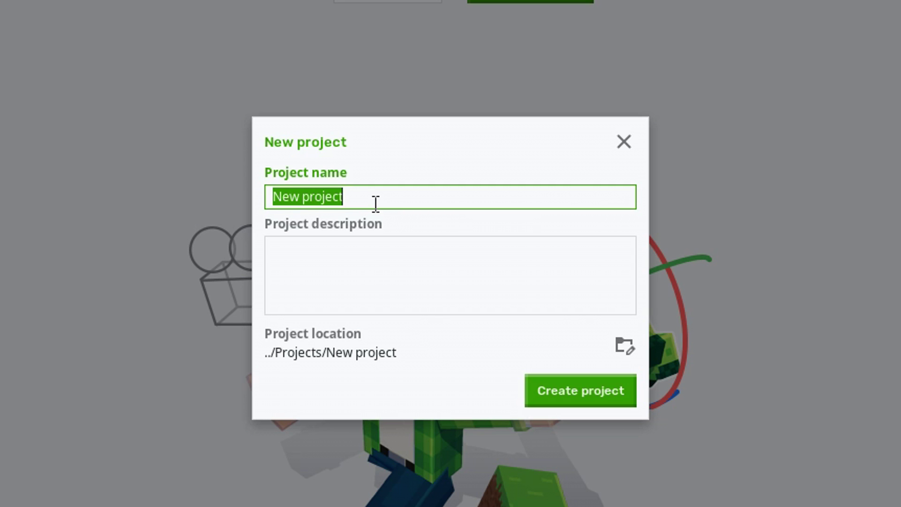
type("MI2")
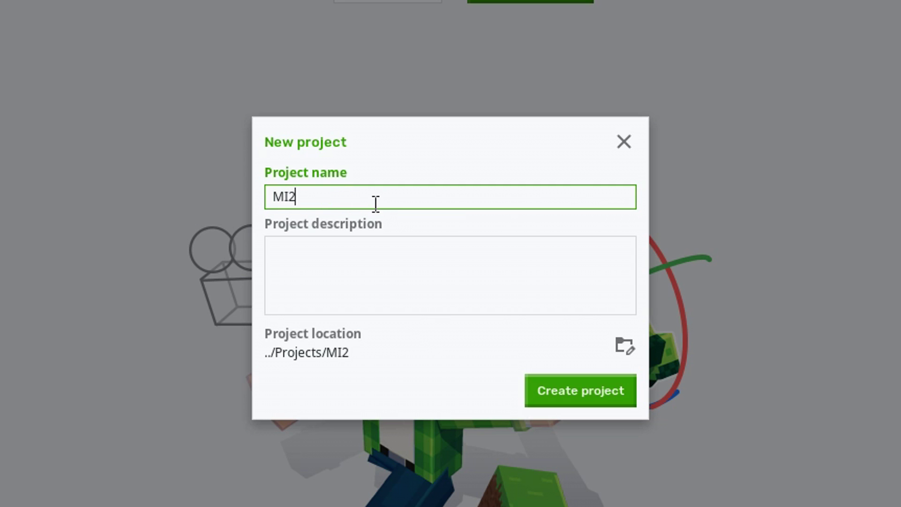
left_click(563, 402)
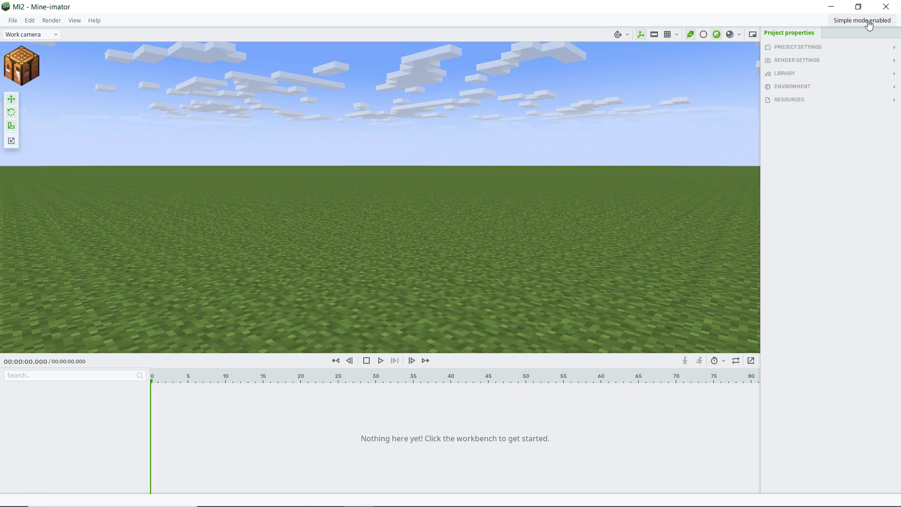
Open the upgrade dialog for advanced features and follow its link to the Mine-imator upgrade page in the web browser.
left_click(667, 164)
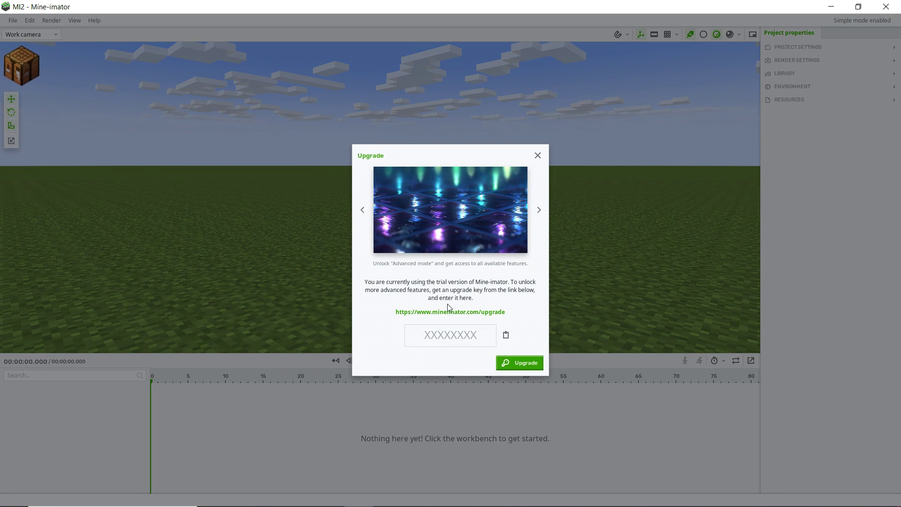
left_click(539, 207)
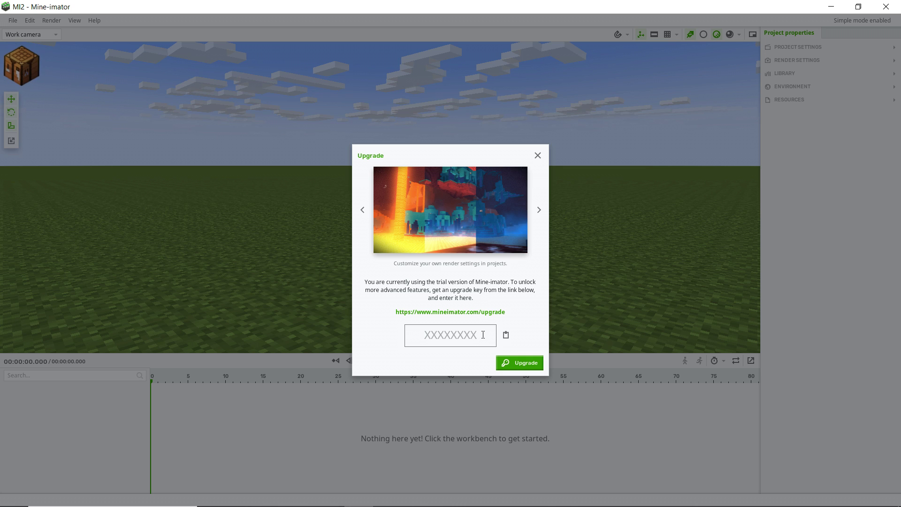
left_click(443, 313)
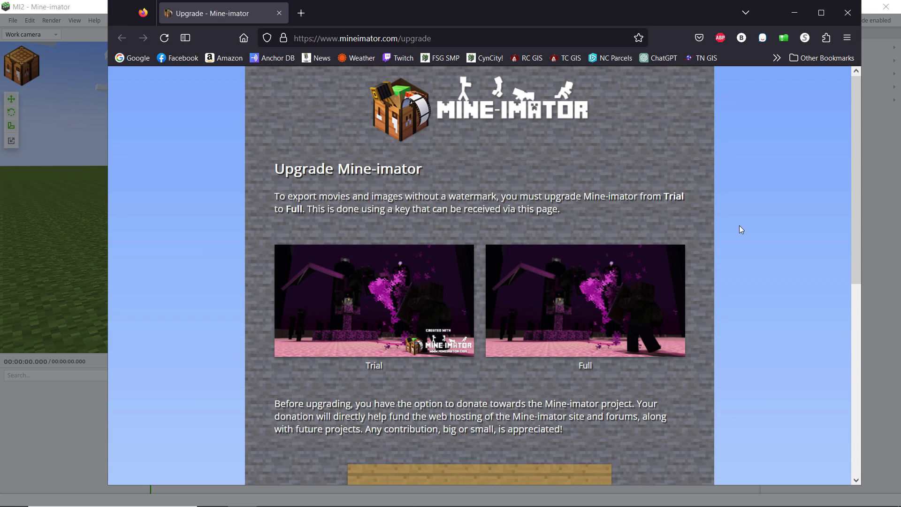
Compare the donation choices for getting an upgrade key and select the "I'd rather not donate" option.
scroll(680, 219, "down", 3)
scroll(745, 216, "down", 3)
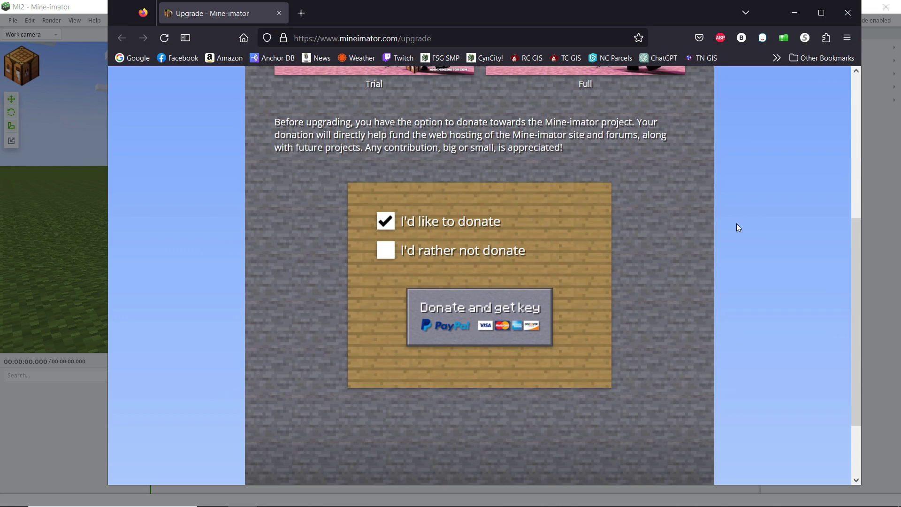
left_click(395, 254)
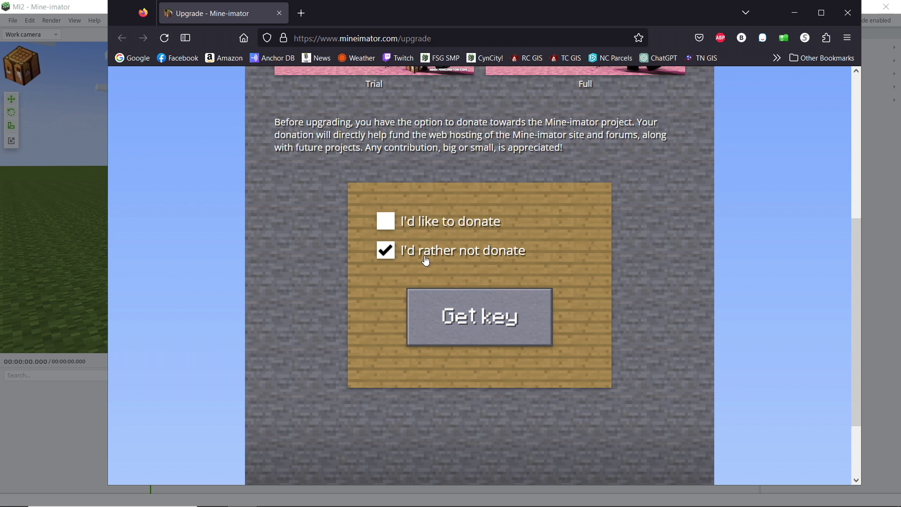
left_click(388, 226)
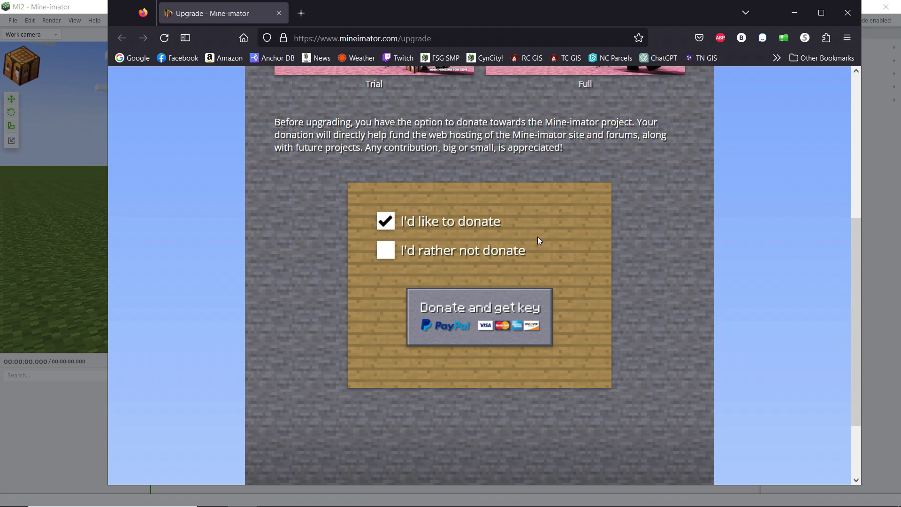
left_click(387, 256)
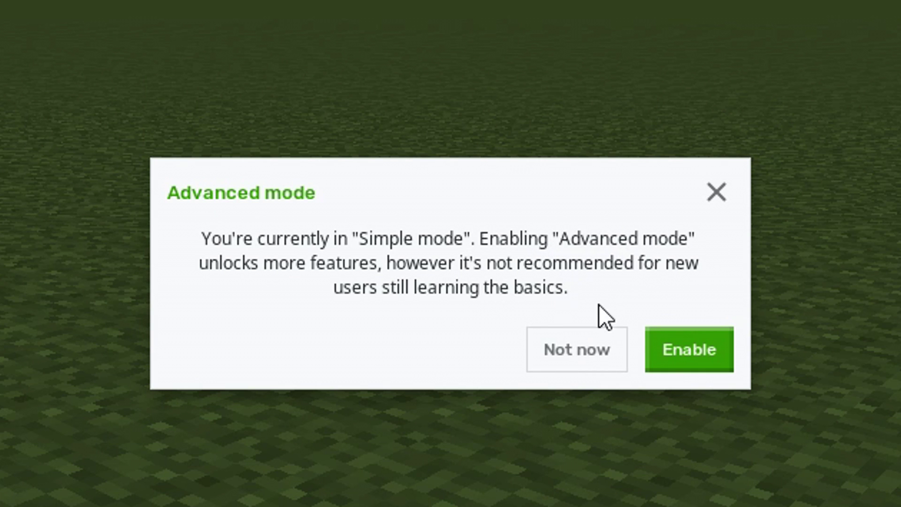
Enable Advanced mode in Mine-imator and set the project's render settings preset to Custom.
left_click(683, 357)
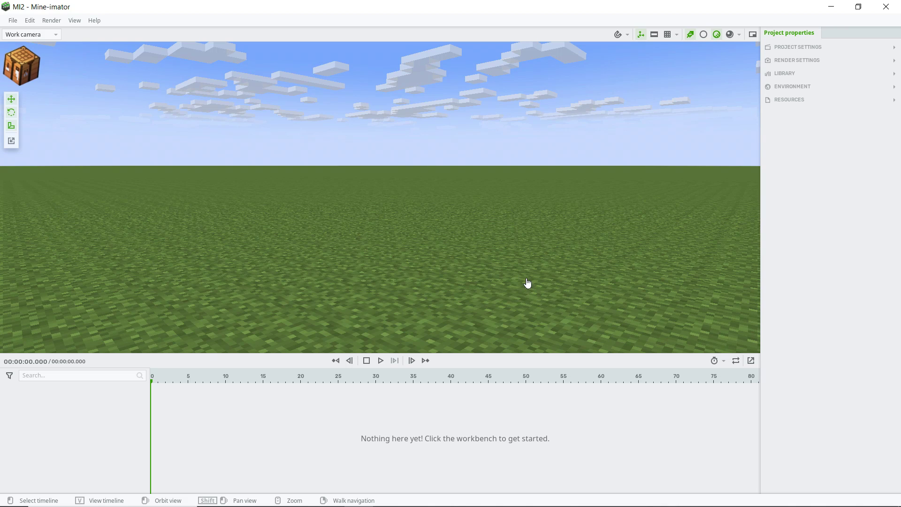
left_click(826, 63)
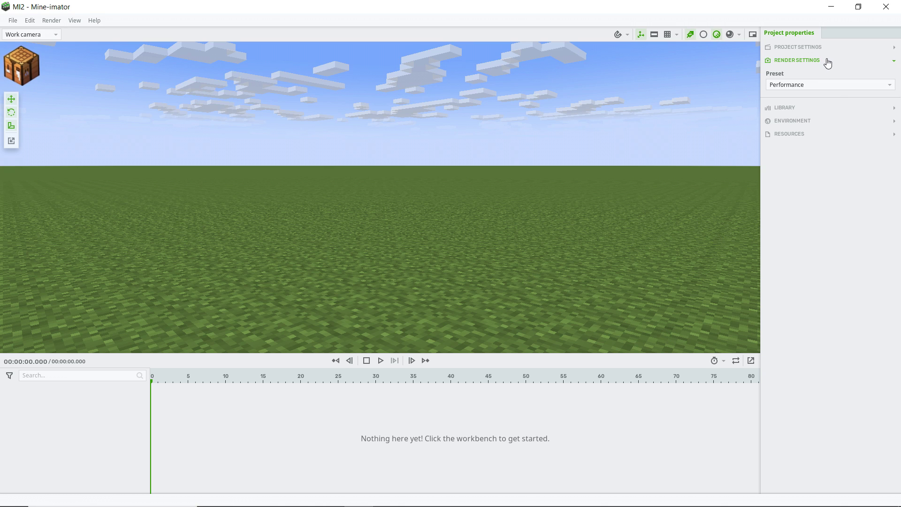
left_click(839, 85)
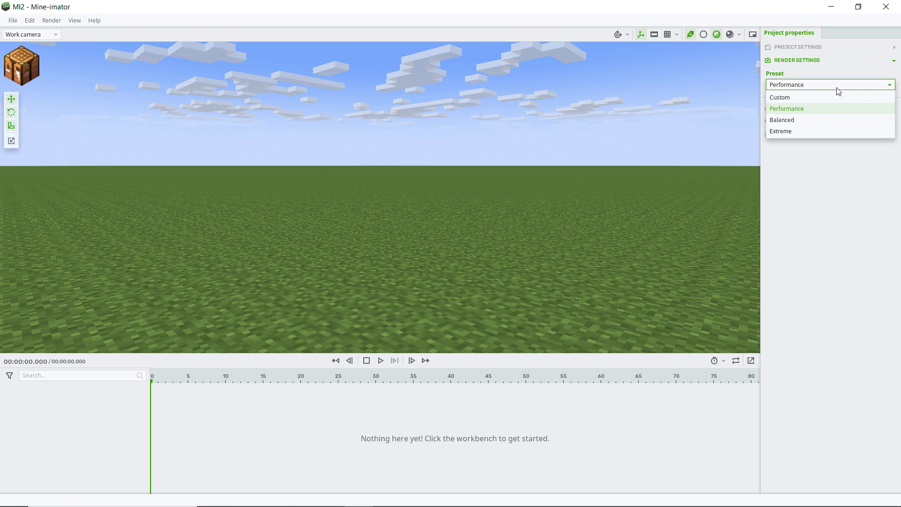
left_click(781, 97)
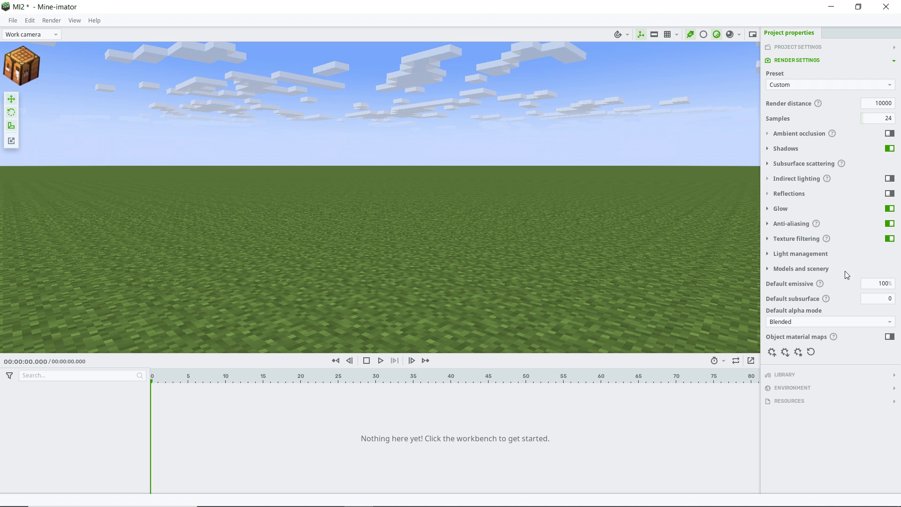
left_click(822, 60)
Set the project's render size to FHD 1080p (1920x1080) and its tempo to 30.
left_click(813, 49)
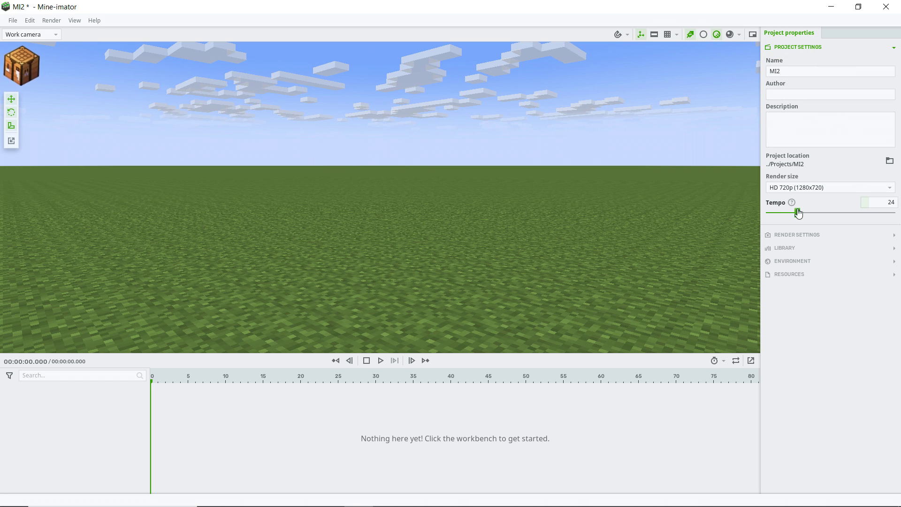
left_click(823, 193)
left_click(788, 224)
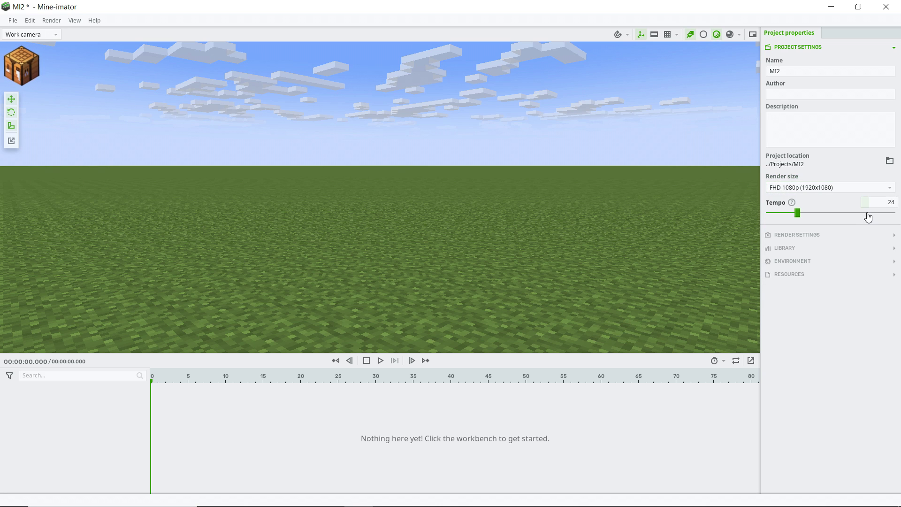
left_click_drag(881, 205, 883, 205)
left_click(882, 205)
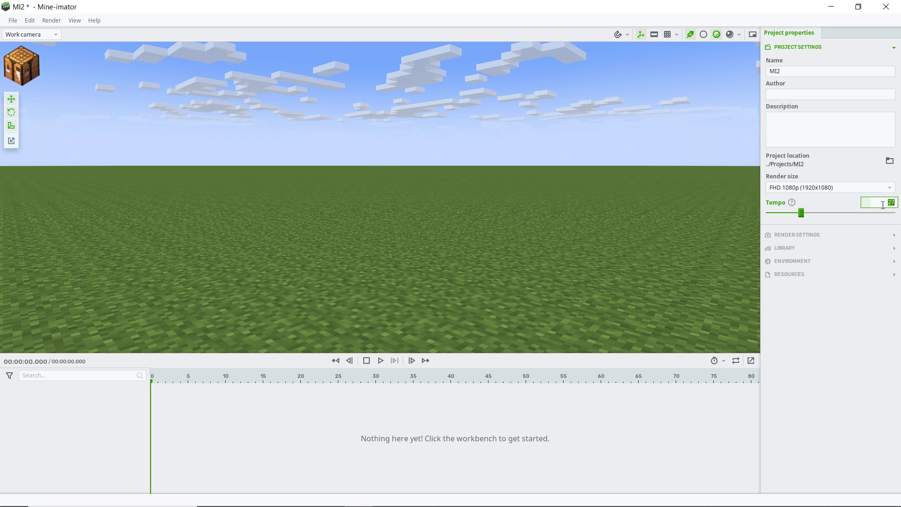
type("30")
mouse_move(636, 234)
left_mouse_down()
mouse_move(628, 241)
mouse_move(636, 234)
left_mouse_up()
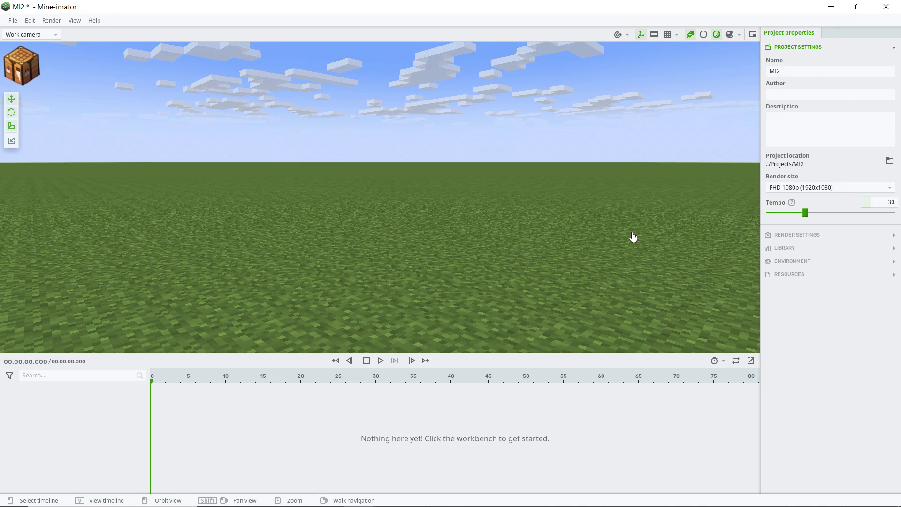
left_click(805, 48)
Look over the project's library section and open the environment settings.
left_click(796, 74)
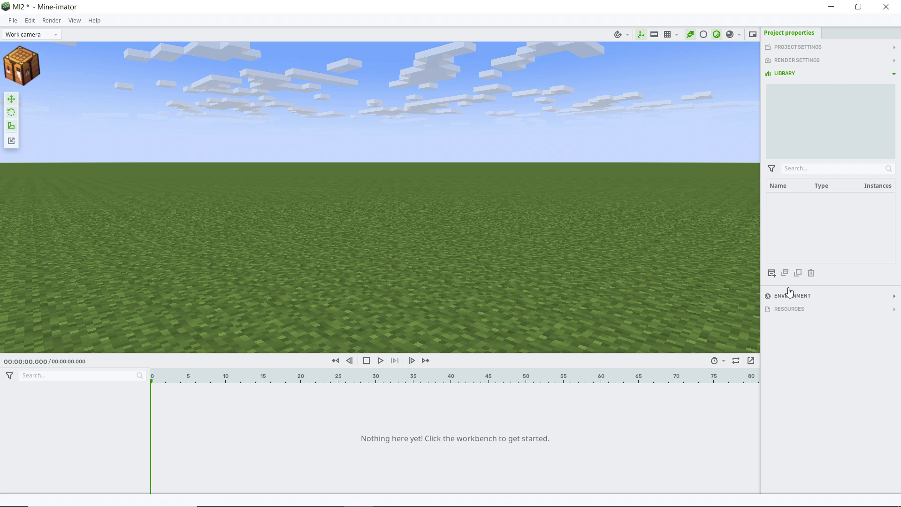
left_click(785, 74)
left_click(792, 86)
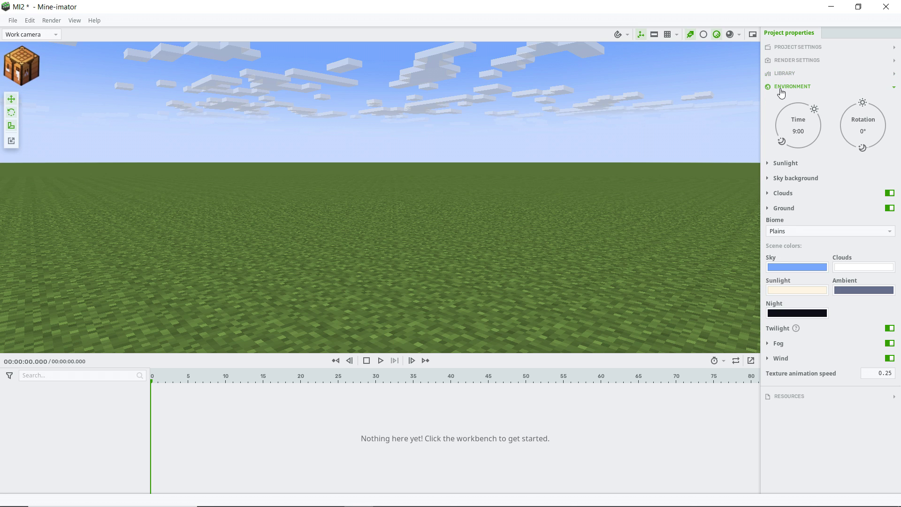
Widen the project properties, try a time of day of about 9:34, and reset the time to its default.
left_click_drag(745, 105, 672, 120)
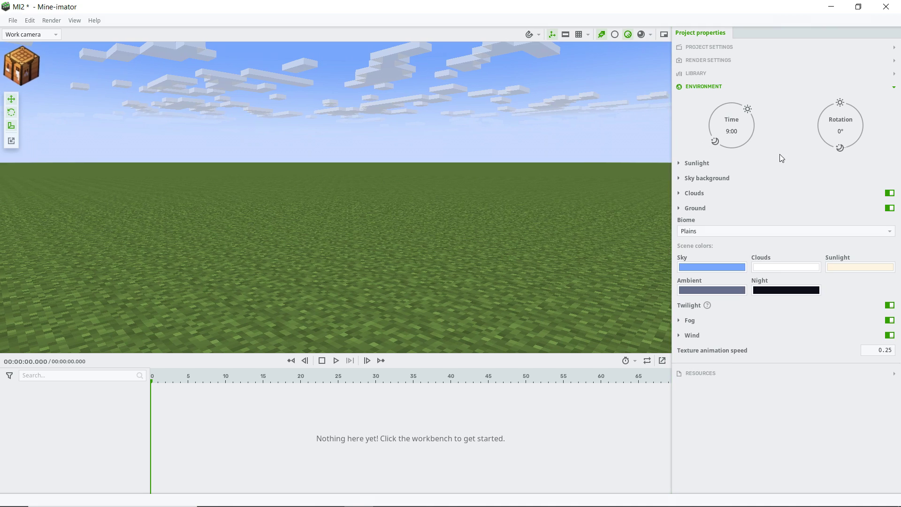
mouse_move(748, 110)
left_mouse_down()
mouse_move(760, 133)
mouse_move(775, 121)
mouse_move(756, 96)
left_mouse_up()
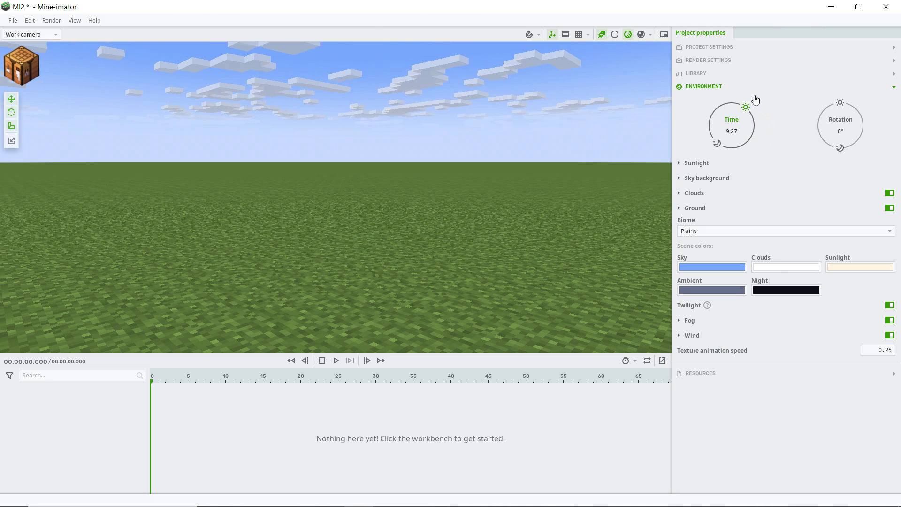
right_click(739, 128)
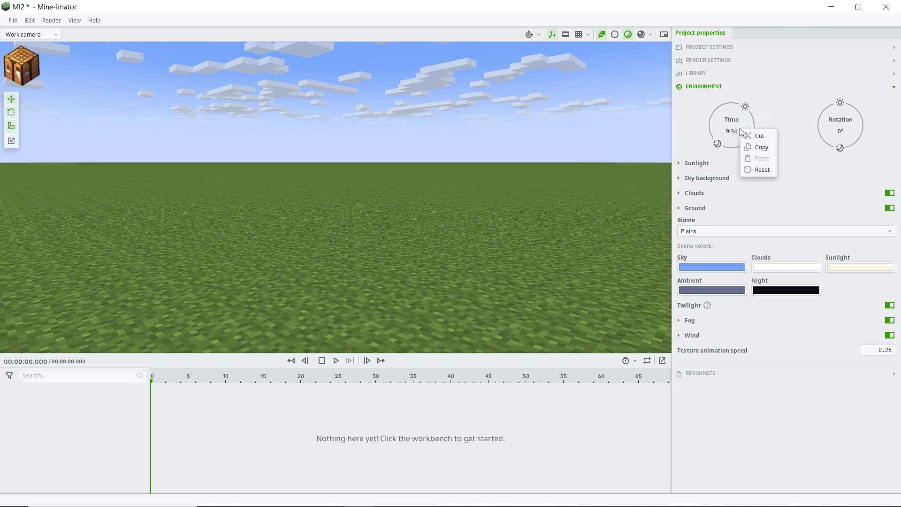
left_click(759, 171)
Collapse the environment settings and look briefly at the project's resources section.
left_click(790, 88)
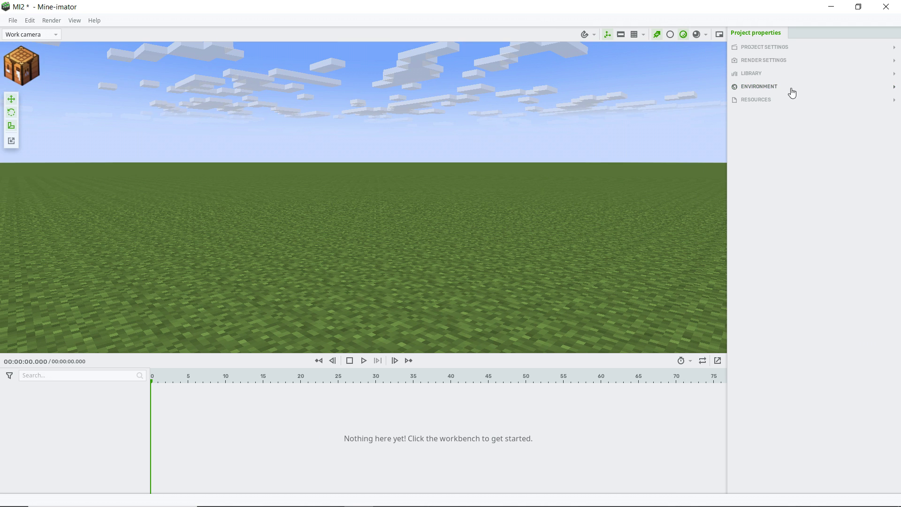
left_click(783, 104)
left_click(771, 101)
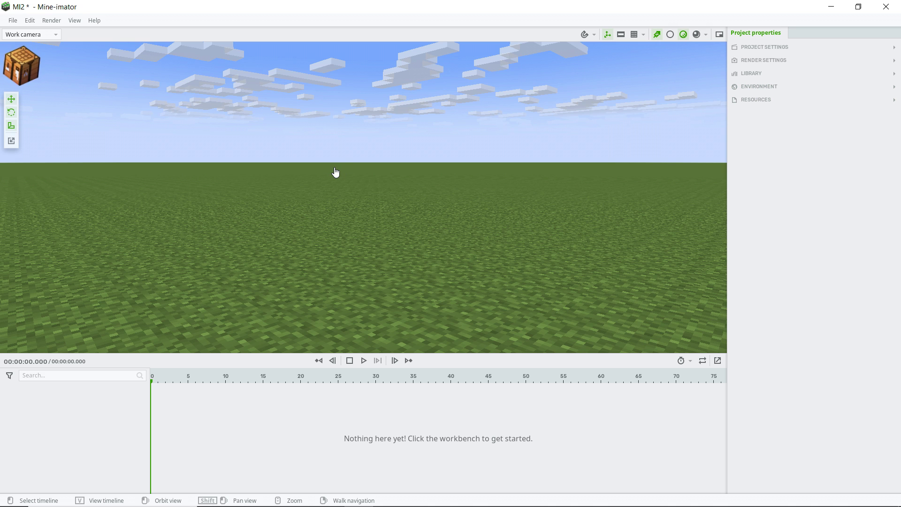
Open the workbench and examine the Character part and Custom model options, declining the Modelbench offer.
left_click(28, 67)
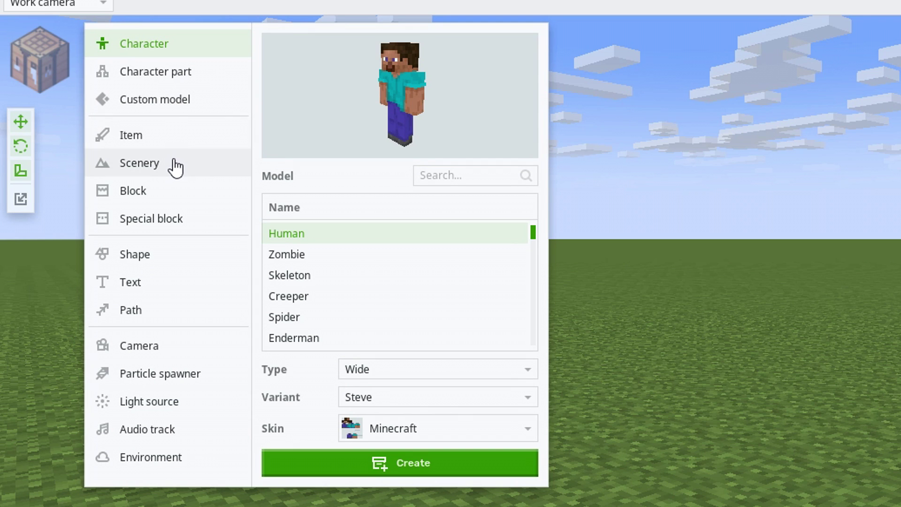
left_click(165, 76)
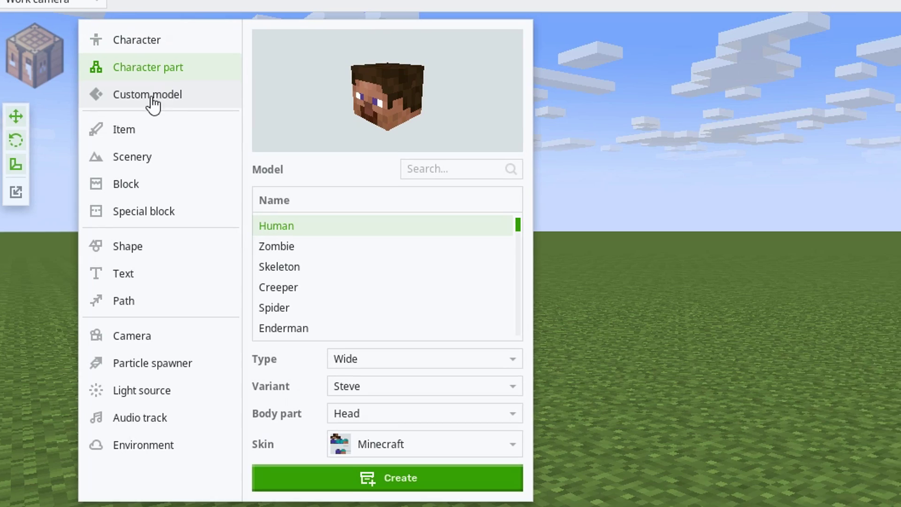
left_click(159, 100)
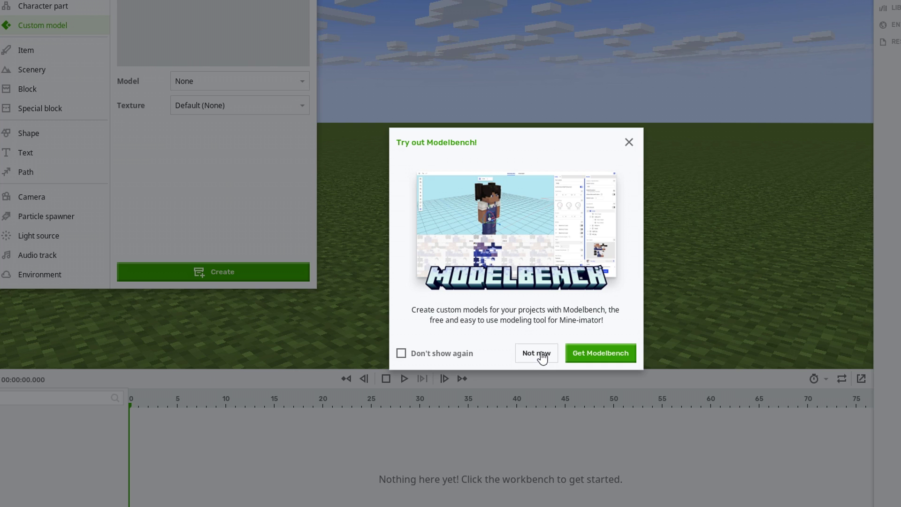
left_click(542, 357)
Examine the workbench's Item, Scenery, Block and Special block options, previewing the Lever, Piston and Sign special blocks.
left_click(59, 51)
left_click(58, 70)
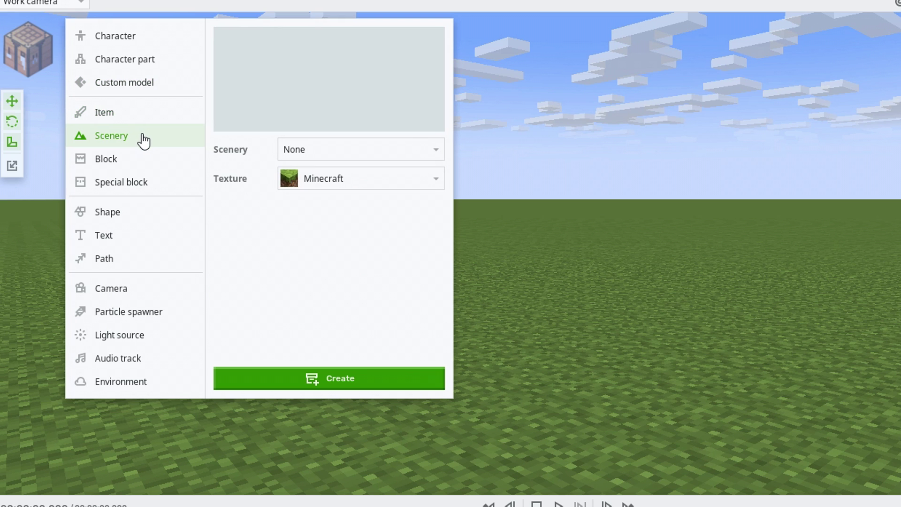
left_click(134, 162)
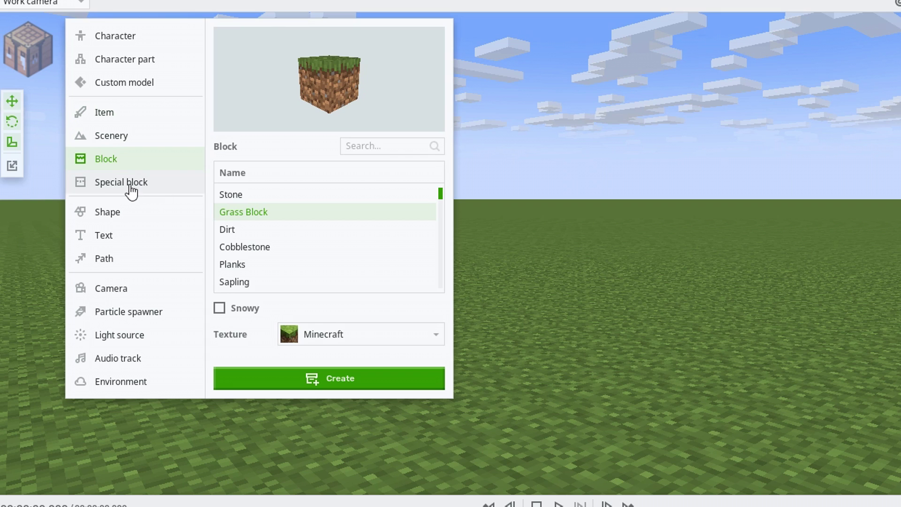
left_click(131, 190)
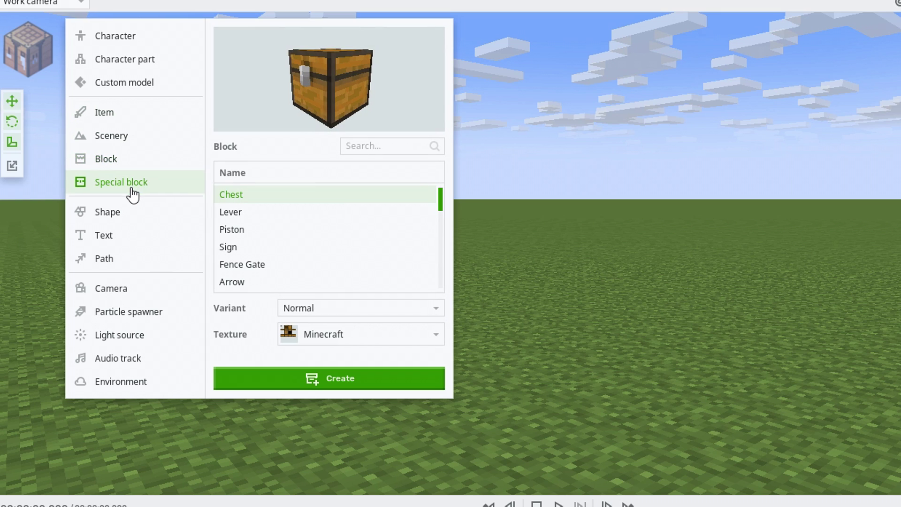
left_click(266, 214)
left_click(265, 227)
left_click(268, 247)
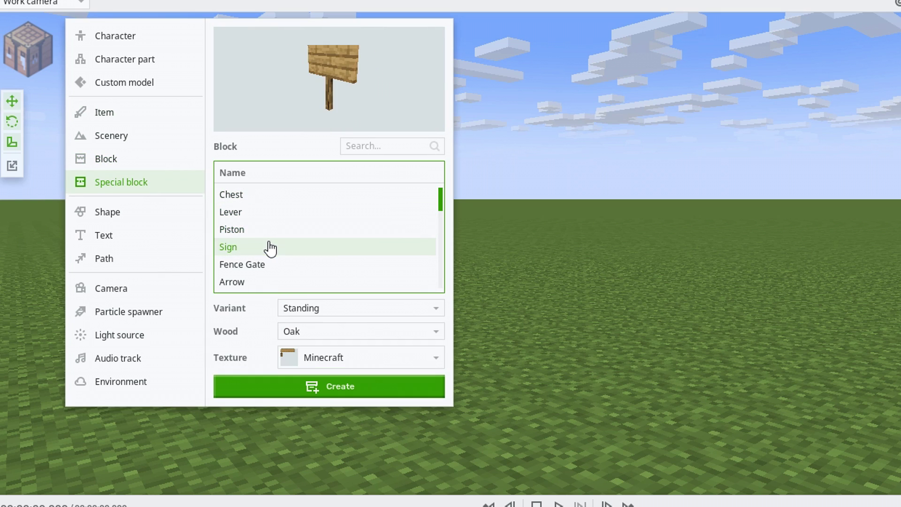
Examine the Shape options with the list of available shapes, and look at the Text and Path object types.
left_click(141, 220)
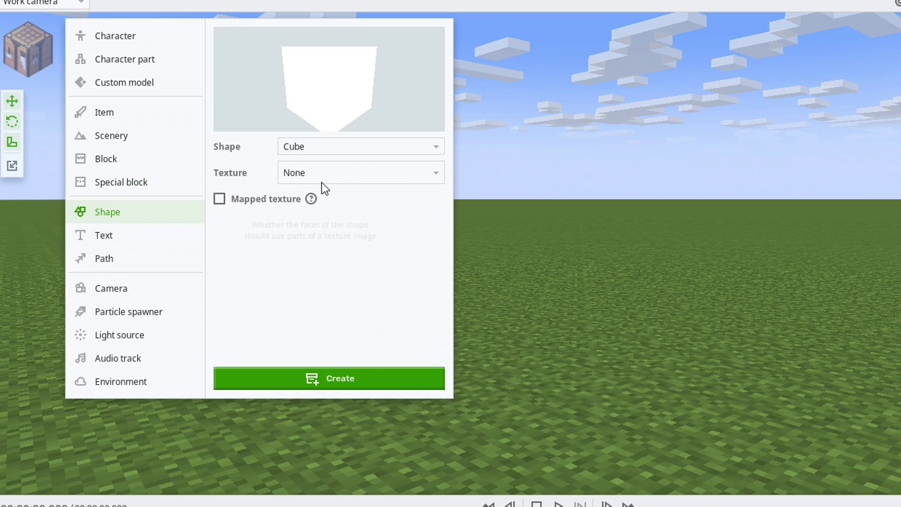
left_click(314, 149)
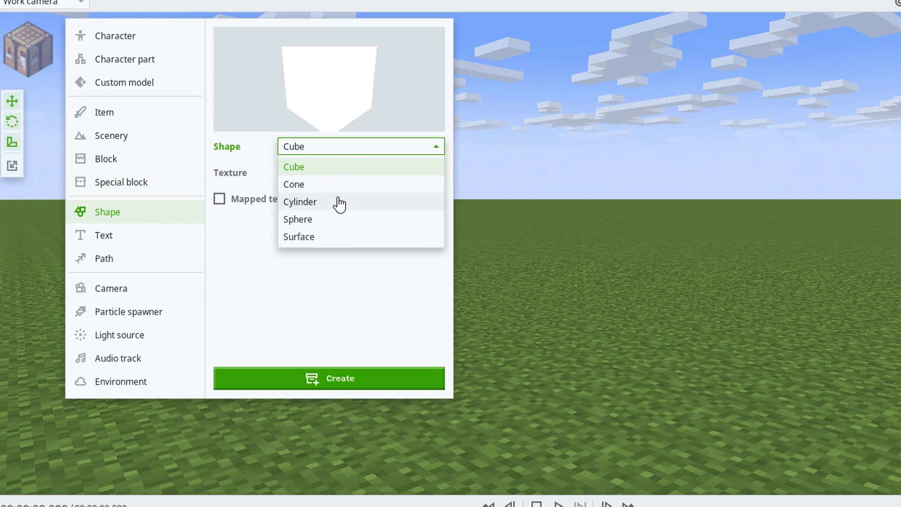
left_click(135, 247)
left_click(120, 242)
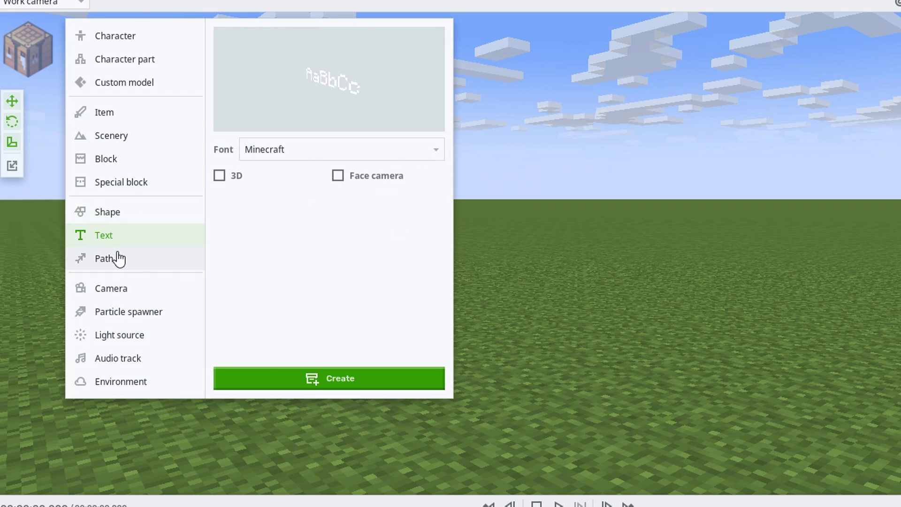
left_click(119, 258)
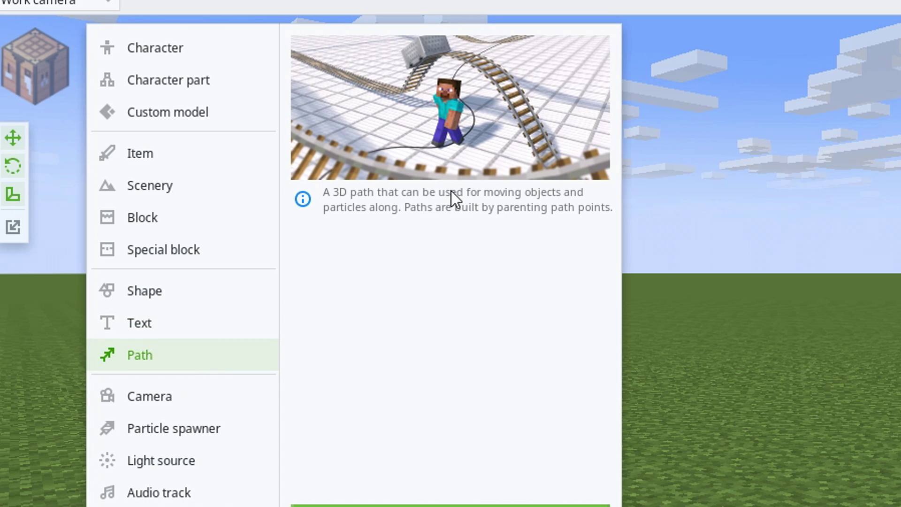
Look through the Camera, Particle spawner, Light source, Audio track and Environment object types in the workbench.
left_click(170, 400)
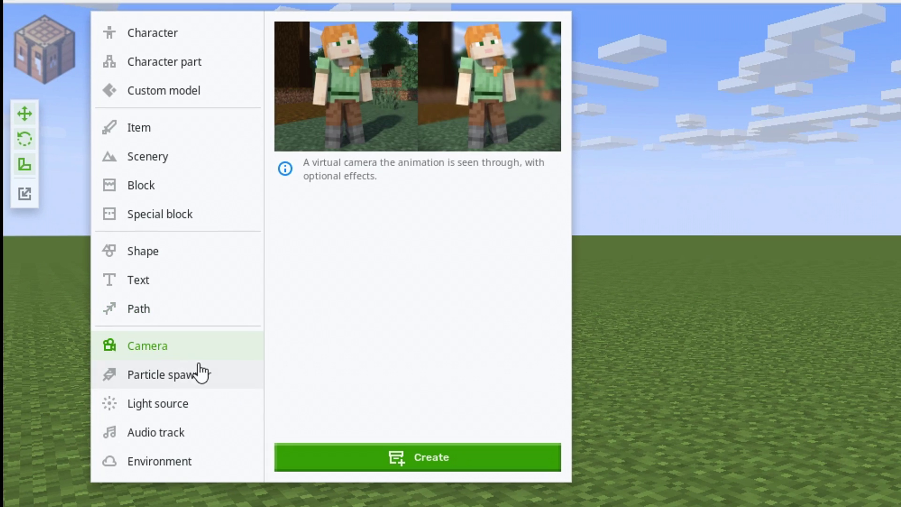
left_click(180, 378)
left_click(182, 408)
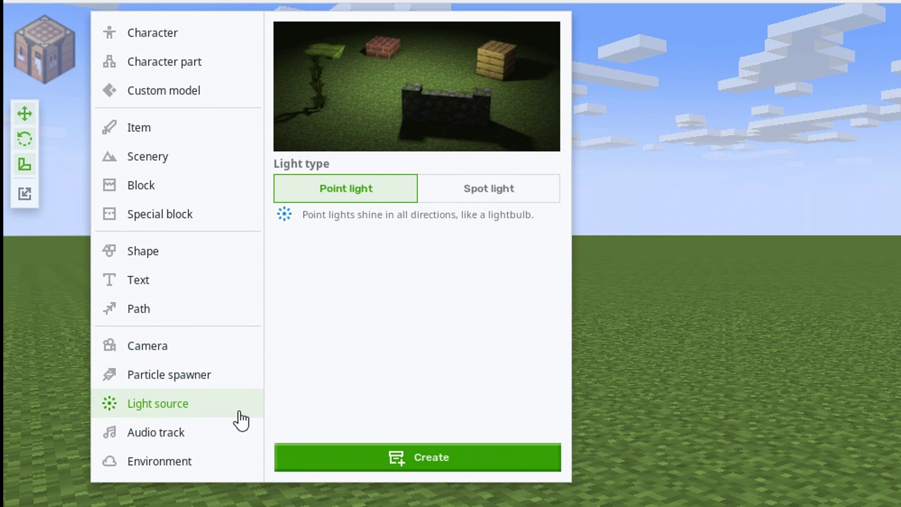
left_click(196, 439)
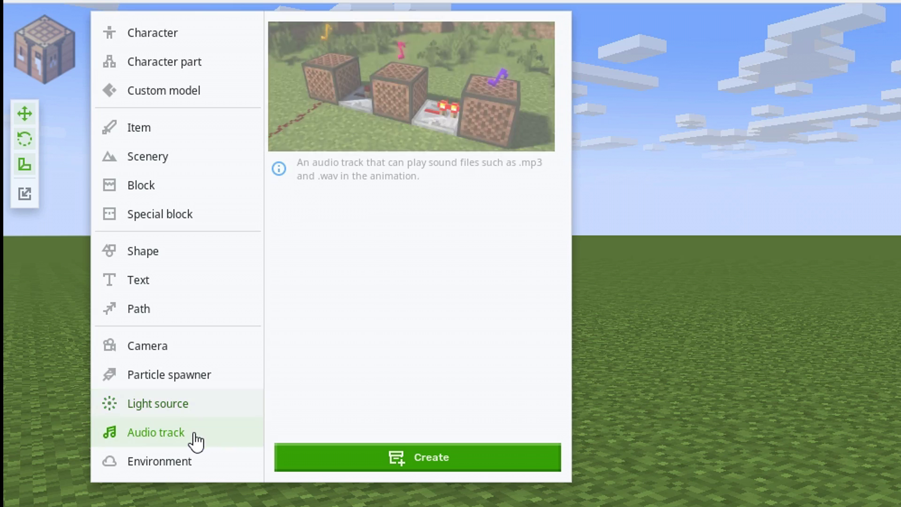
left_click(192, 464)
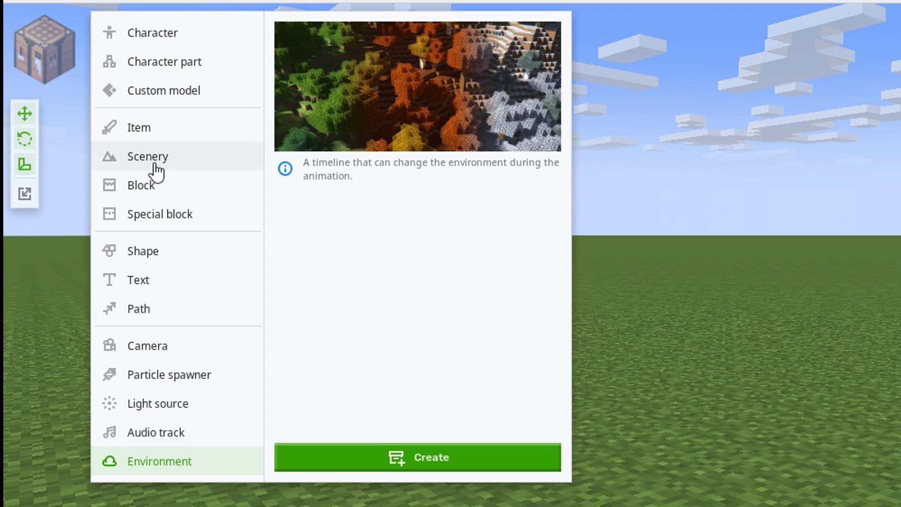
Create a Human character of the Wide type with the Steve variant and place it on the grass near the camera.
left_click(158, 35)
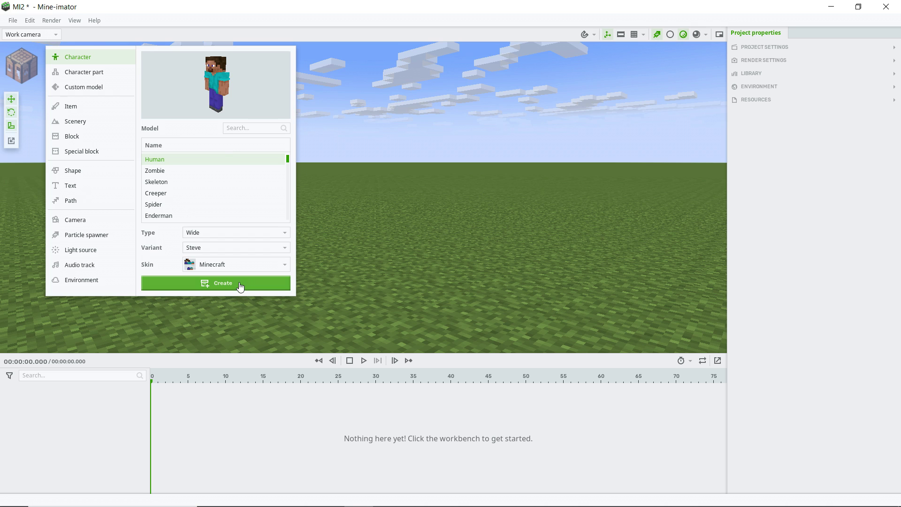
left_click(215, 232)
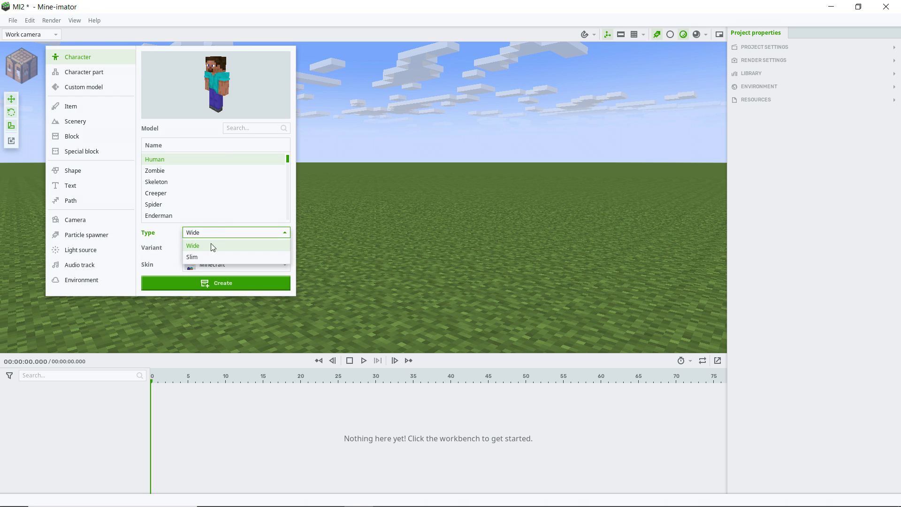
left_click(201, 258)
left_click(215, 236)
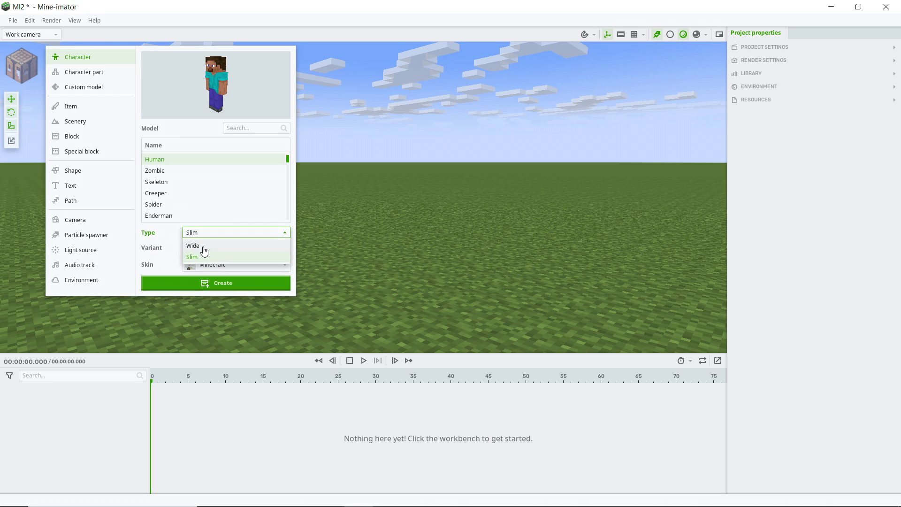
left_click(201, 247)
left_click(221, 285)
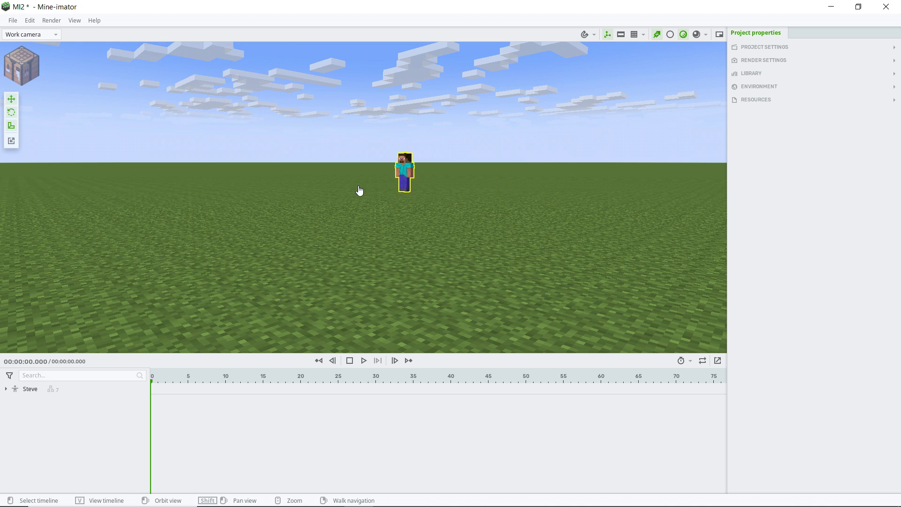
left_click(534, 312)
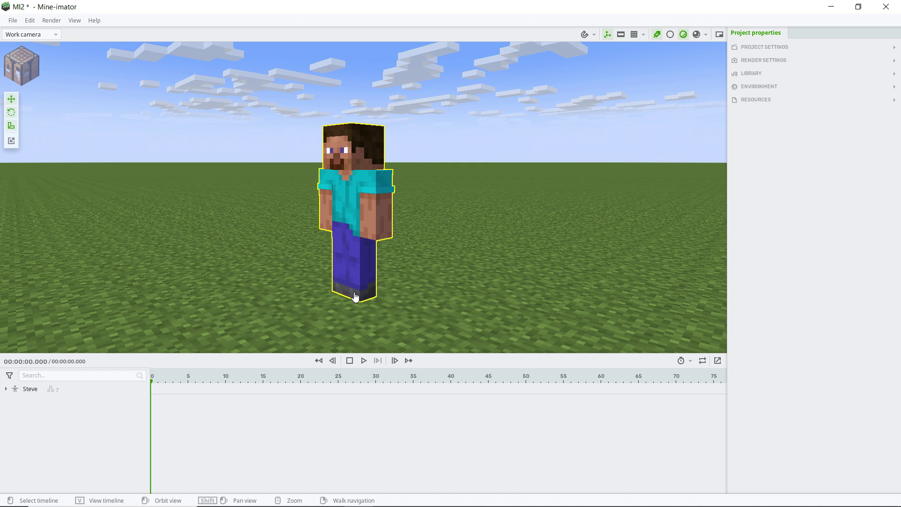
left_click(344, 309)
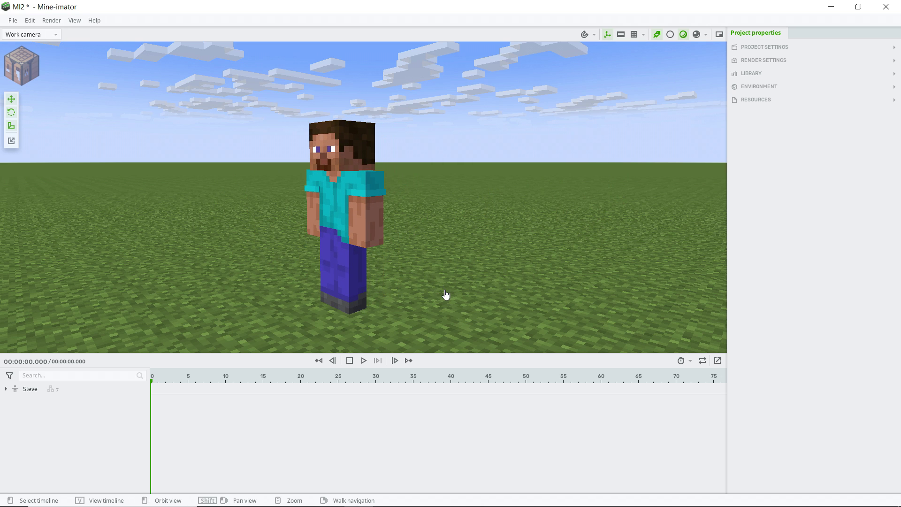
View the character from the front, select its left arm and inspect the arm's sleeve and shoulder up close.
left_click_drag(439, 255, 412, 257)
key("a")
right_click_drag(411, 257, 436, 257)
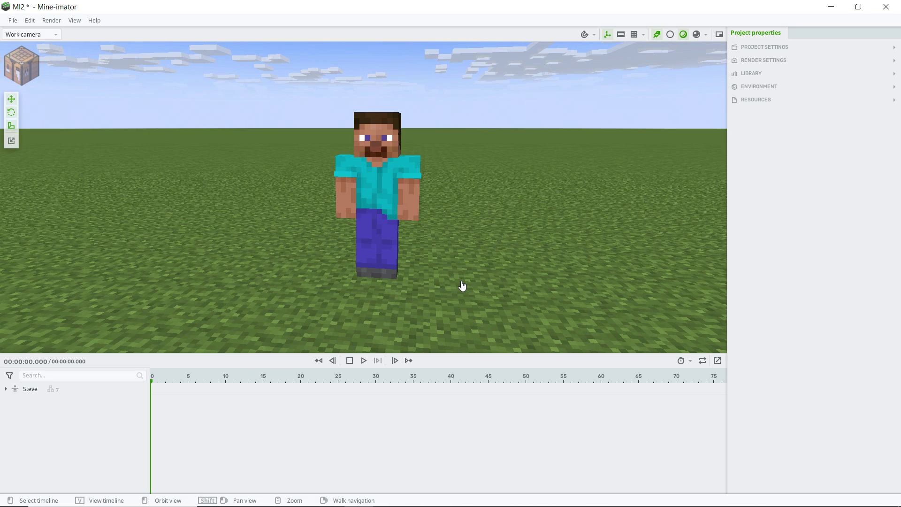
left_click(405, 187)
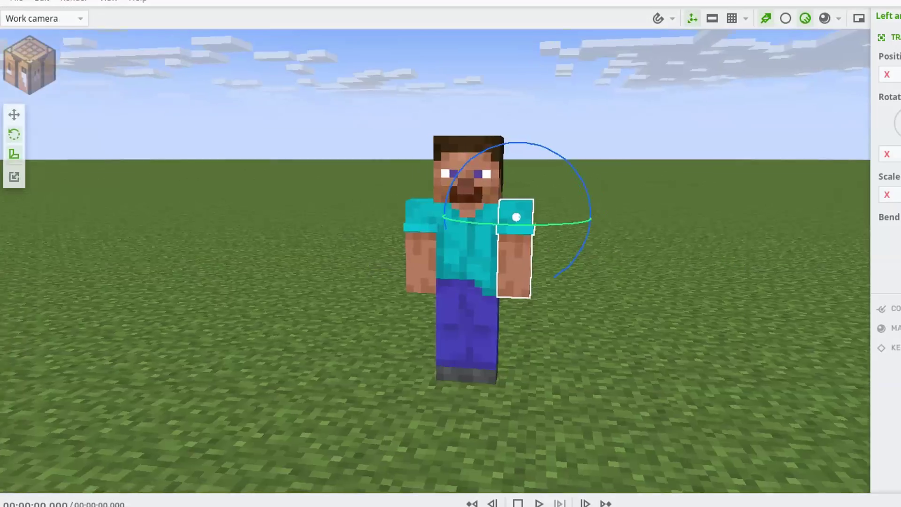
scroll(399, 186, "up", 6)
left_click_drag(473, 186, 415, 211)
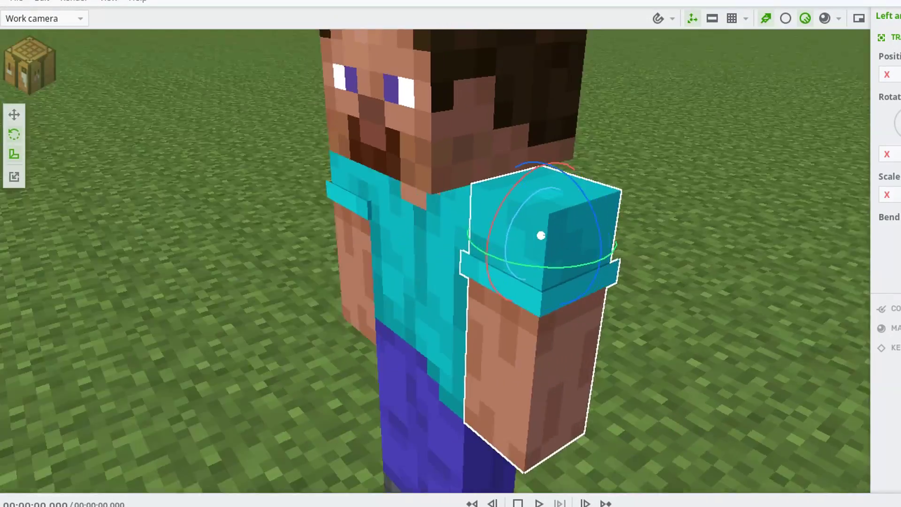
left_click_drag(624, 300, 678, 258)
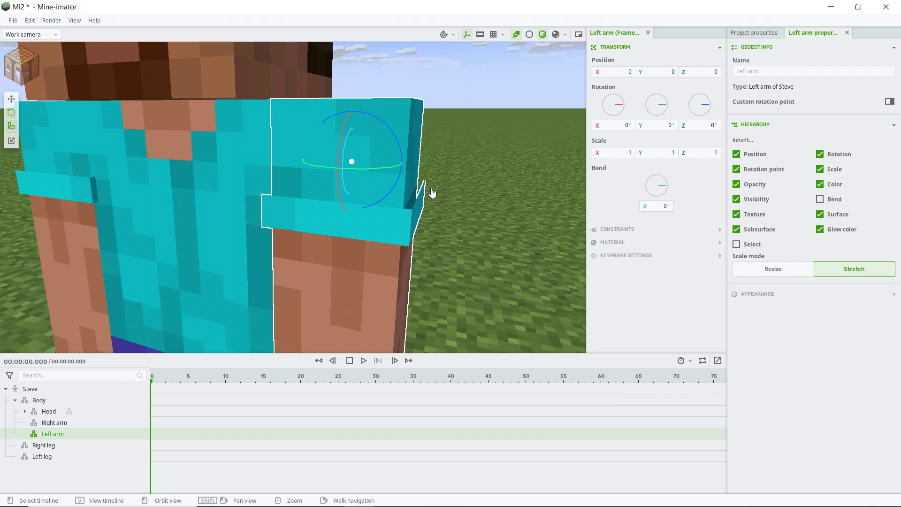
Select the whole Steve character and enable Show backfaces in its appearance settings, checking the model around the sleeves.
left_click(38, 389)
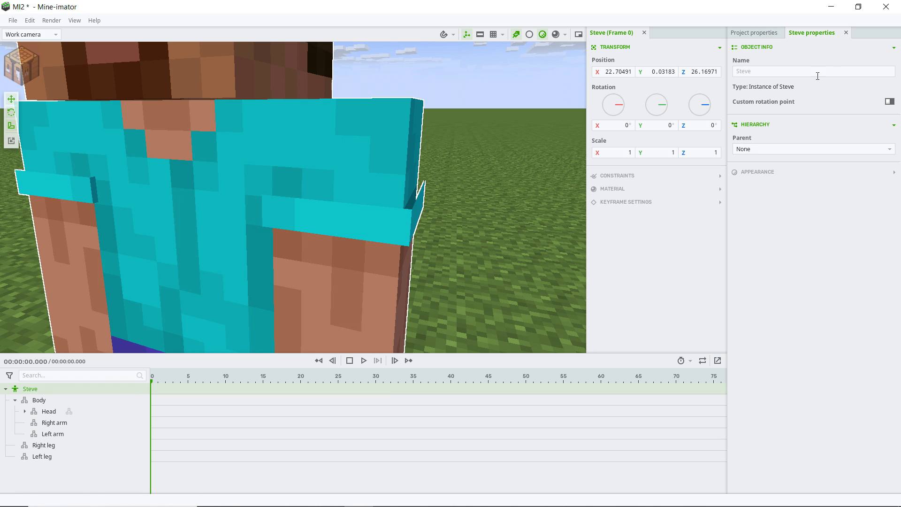
left_click(772, 174)
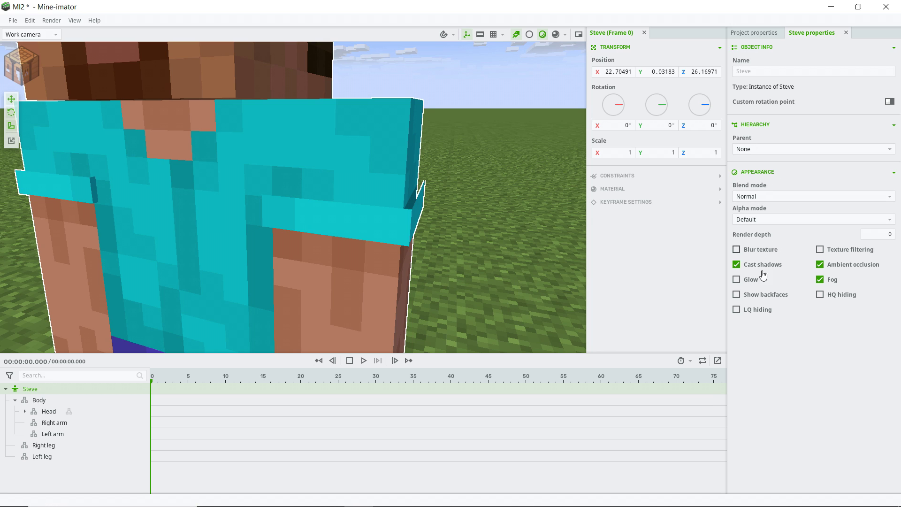
left_click(752, 295)
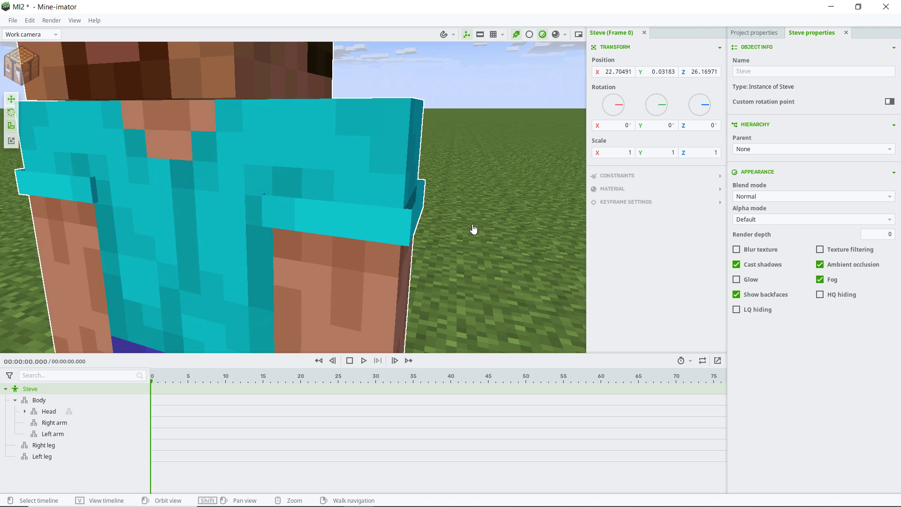
mouse_move(473, 229)
left_mouse_down()
mouse_move(361, 226)
mouse_move(484, 227)
mouse_move(439, 252)
mouse_move(472, 228)
left_mouse_up()
right_click_drag(429, 223, 413, 221)
left_click_drag(429, 223, 453, 206)
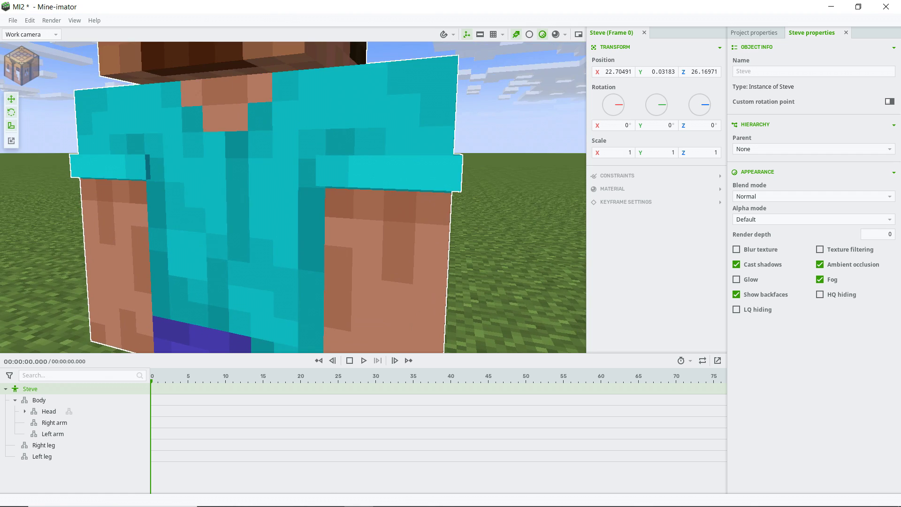
left_click_drag(410, 184, 403, 193)
scroll(411, 185, "down", 4)
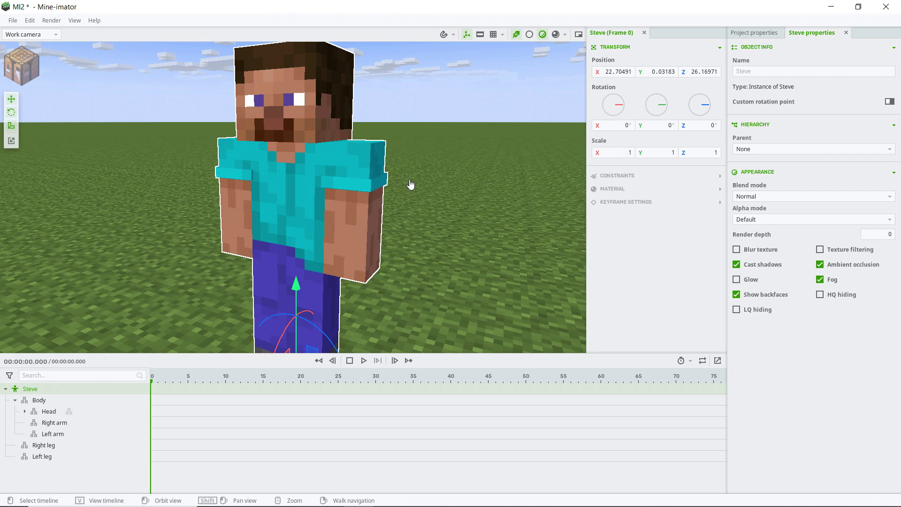
Open the preferences and turn off copying the work camera into new cameras in the program settings.
left_click(29, 21)
left_click(51, 22)
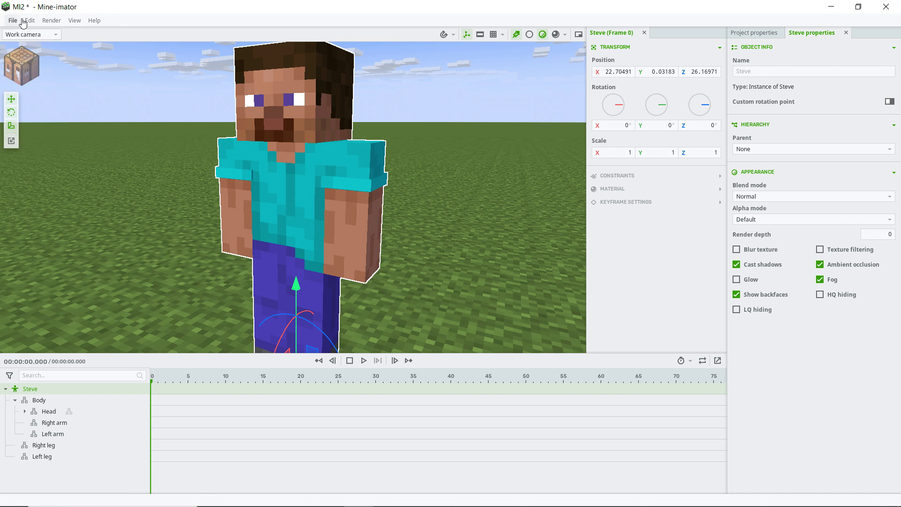
left_click(29, 23)
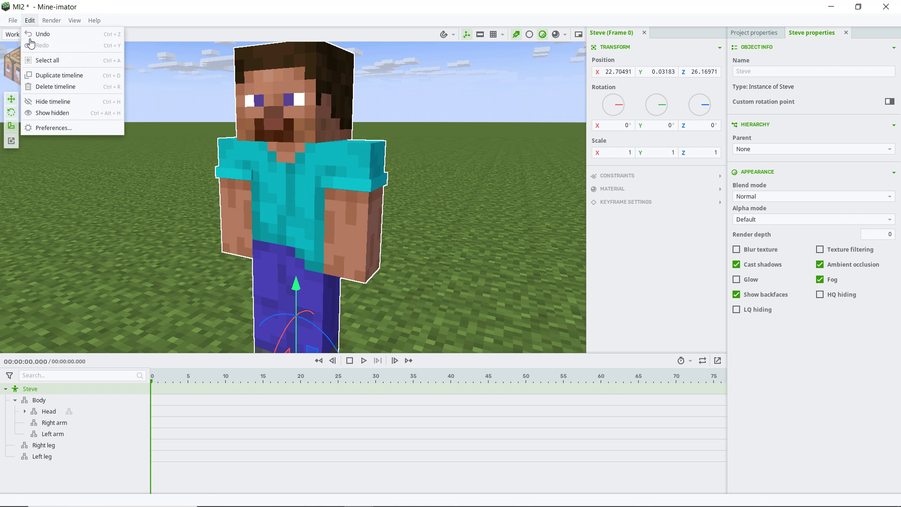
left_click(47, 128)
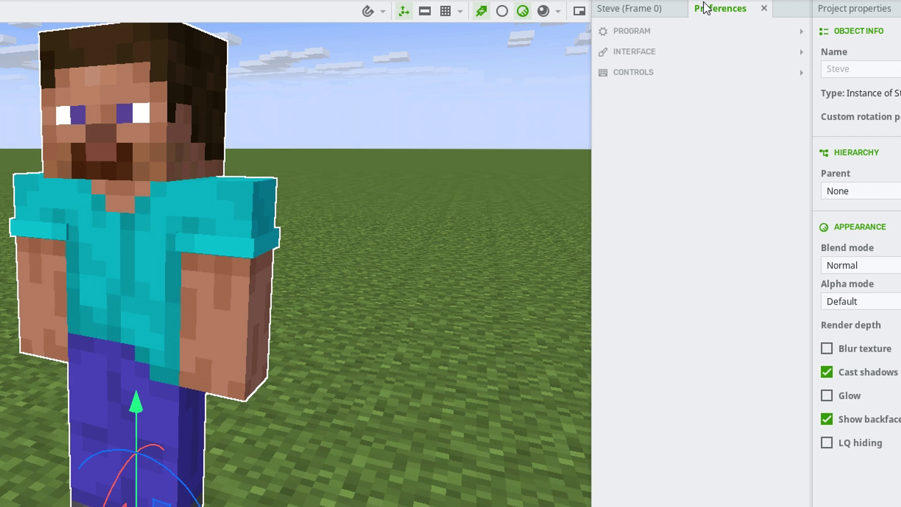
left_click(644, 31)
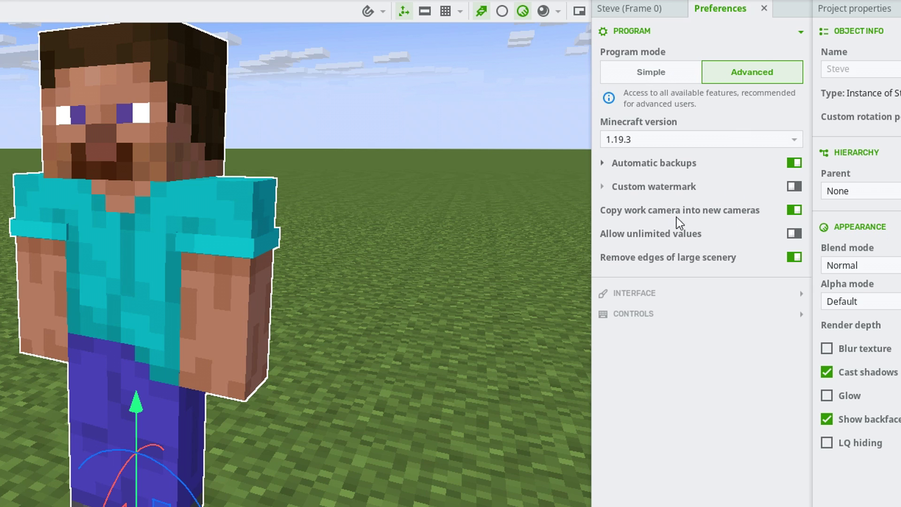
left_click(796, 214)
left_click(684, 32)
Try the Darker interface theme, settle on the Dark theme and set the accent color to yellow.
left_click(658, 52)
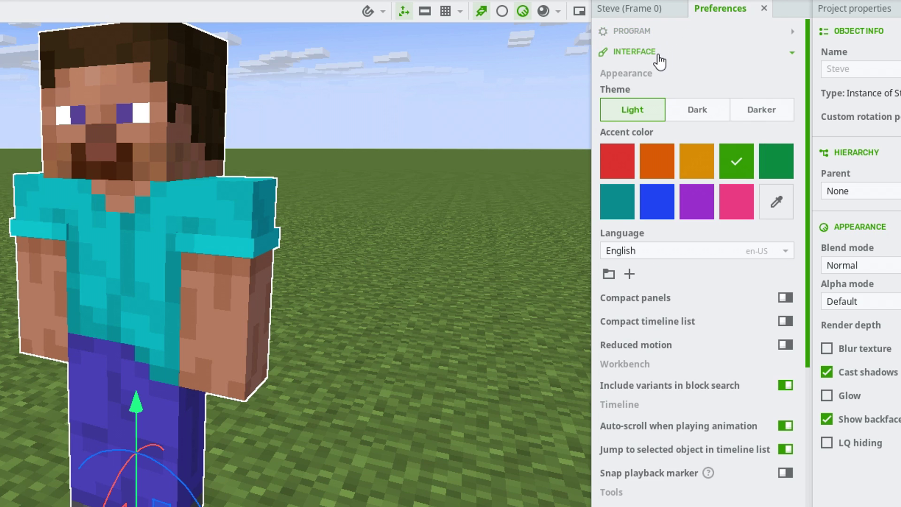
left_click(712, 113)
left_click(760, 112)
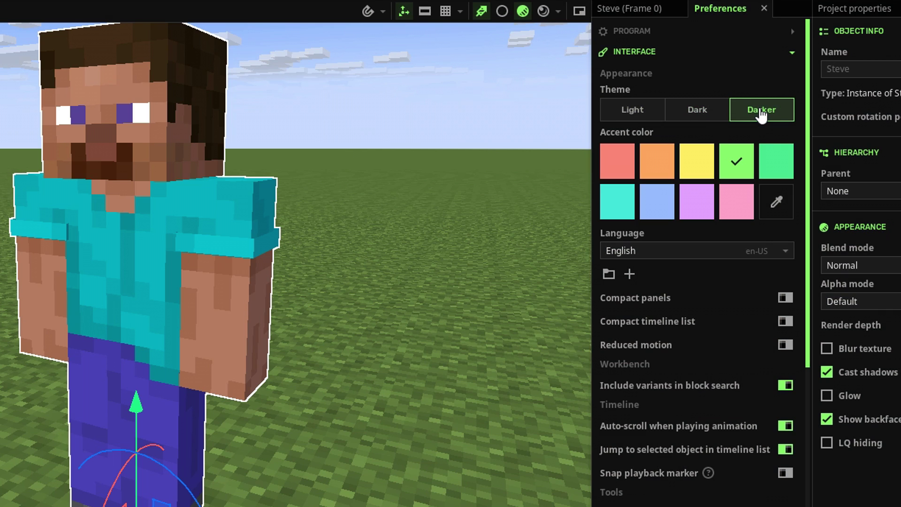
left_click(700, 115)
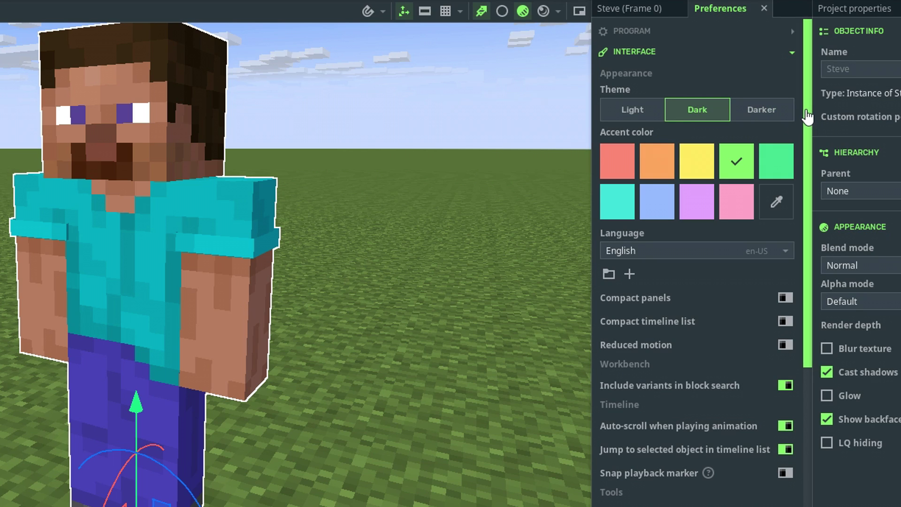
left_click(702, 174)
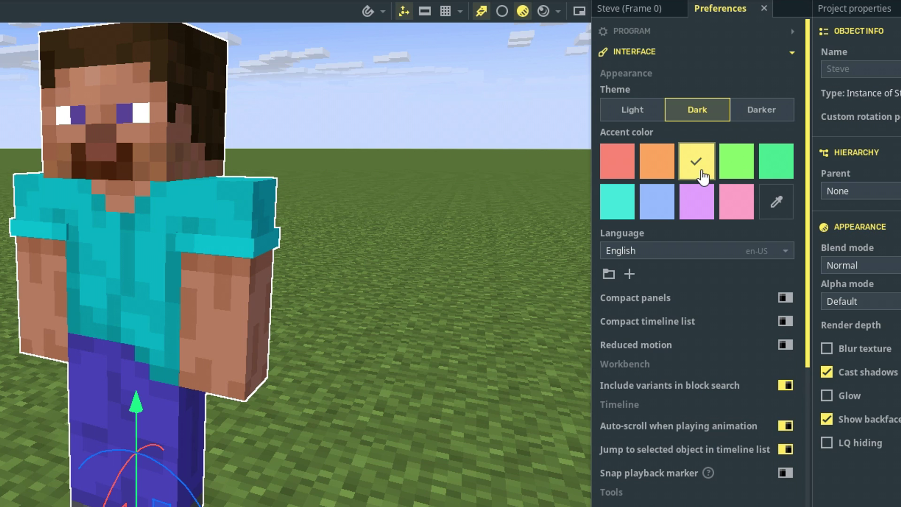
Try other accent colors, including orange, and return the accent color to yellow.
left_click(736, 164)
left_click(657, 169)
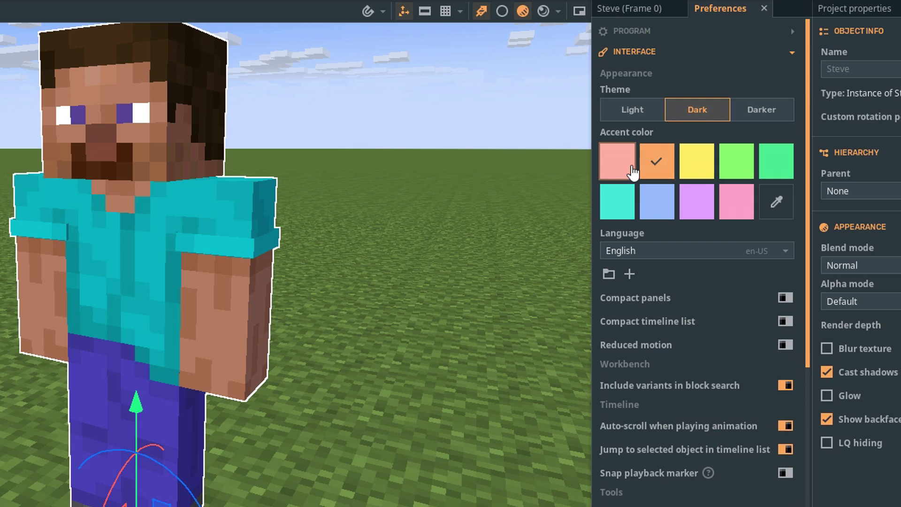
left_click(633, 172)
left_click(702, 177)
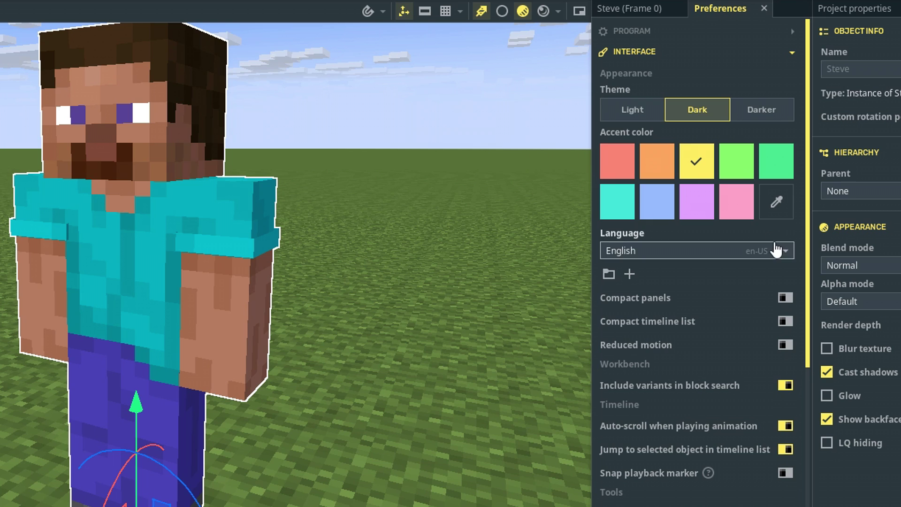
Turn on compact panels and the compact timeline list in the interface preferences, comparing the timeline with and without the compact list.
scroll(762, 193, "down", 2)
left_click(785, 190)
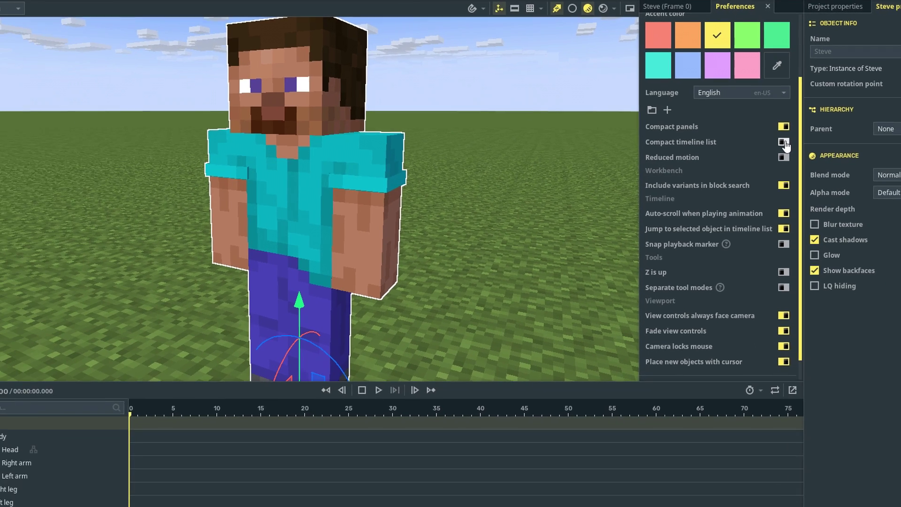
left_click(785, 190)
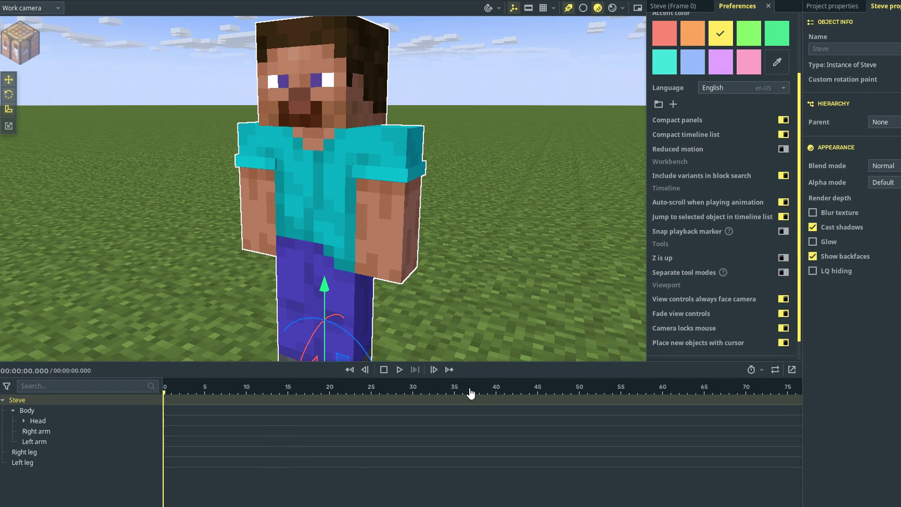
left_click(782, 136)
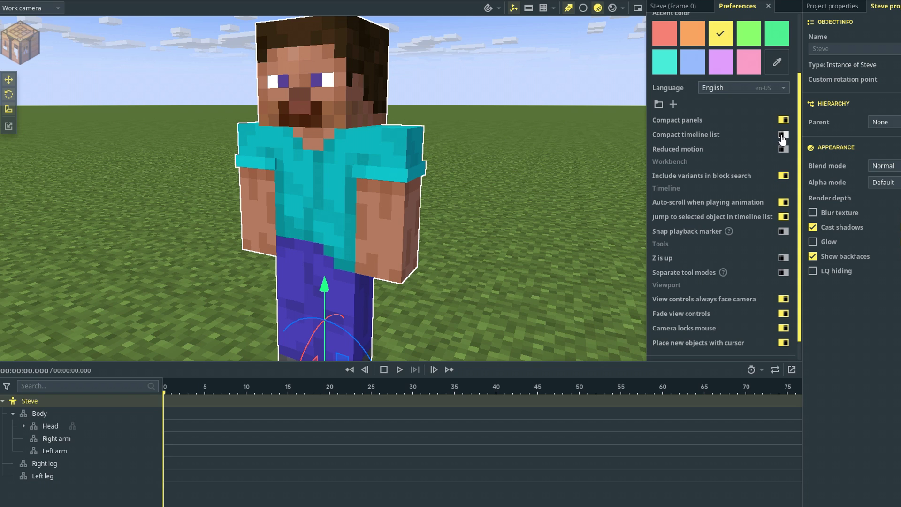
left_click(782, 136)
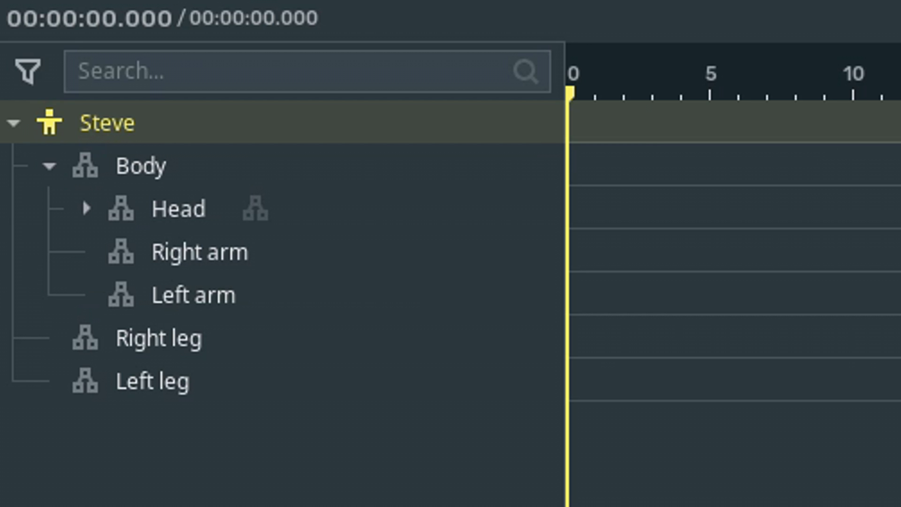
Turn on Z is up in the interface preferences and raise the Steve character along the vertical Z axis.
left_click(785, 365)
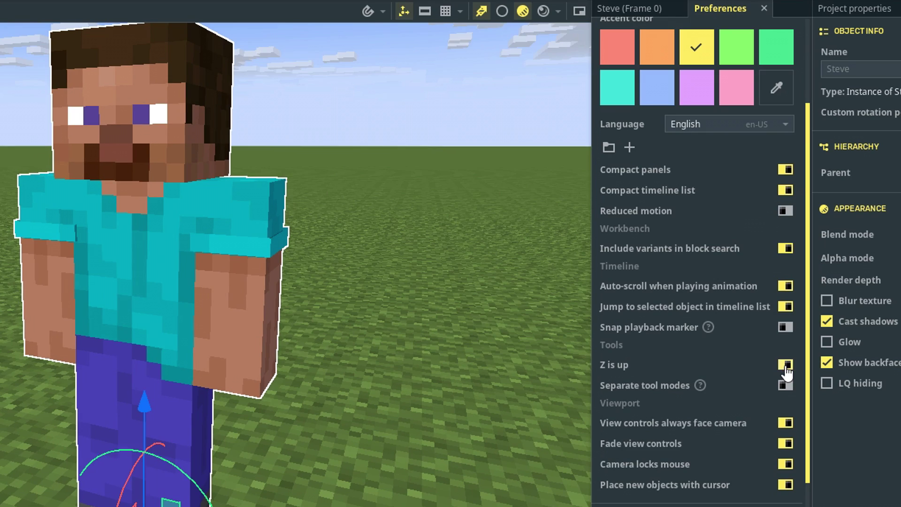
right_click_drag(260, 379, 239, 379)
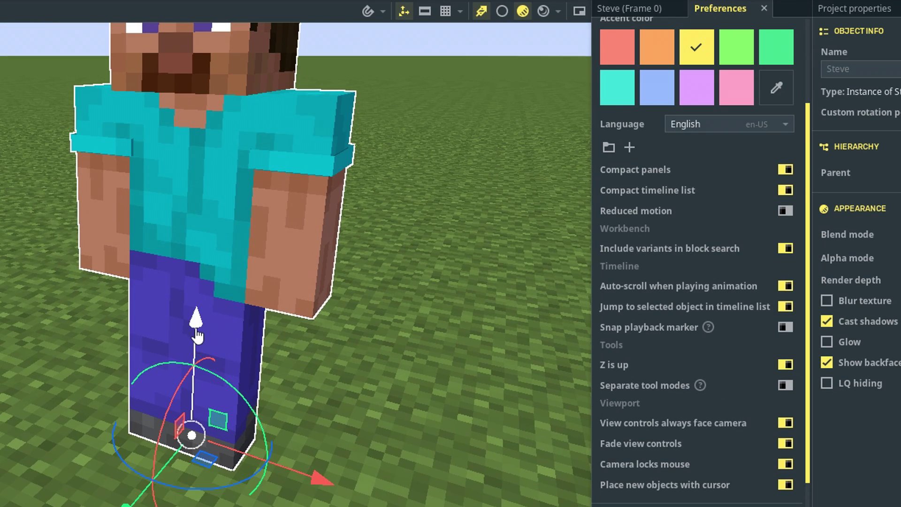
left_click_drag(197, 331, 206, 301)
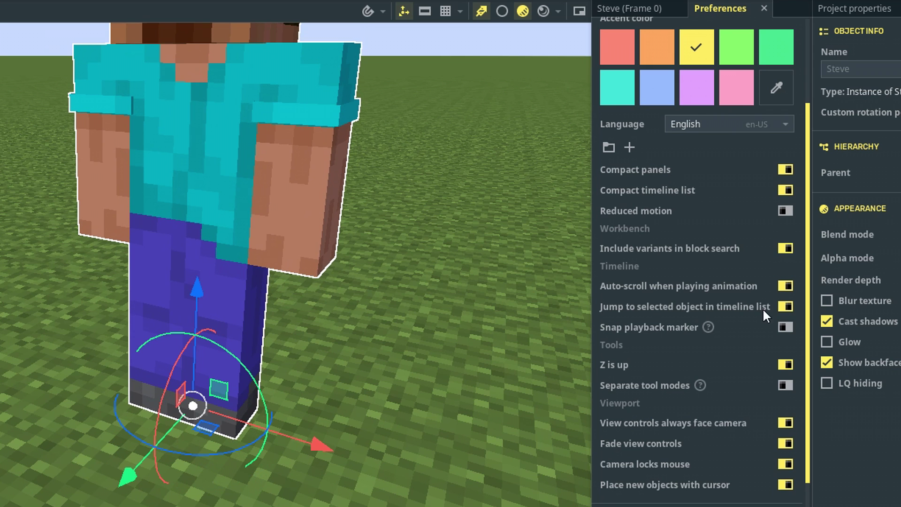
Reselect the whole Steve character and move it with the Move tool to about X 23.4, Y 19.6, Z 10.6.
left_click(783, 385)
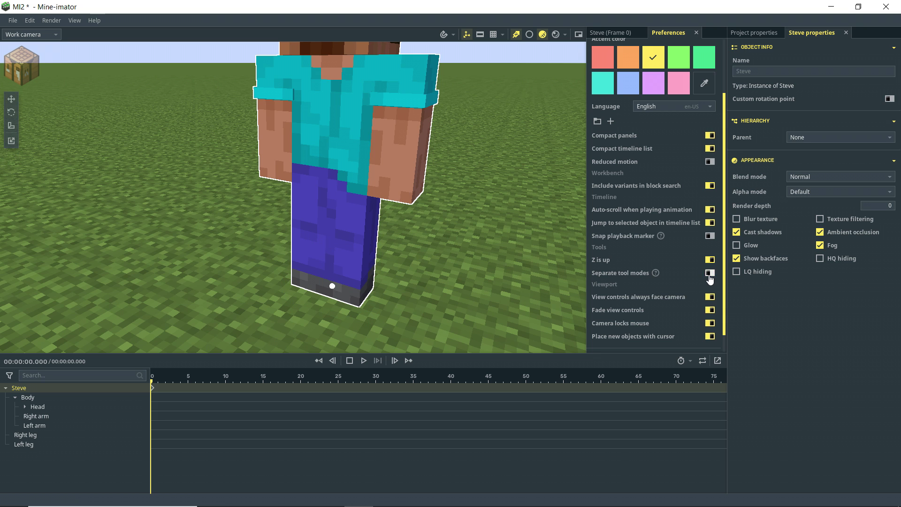
left_click(353, 252)
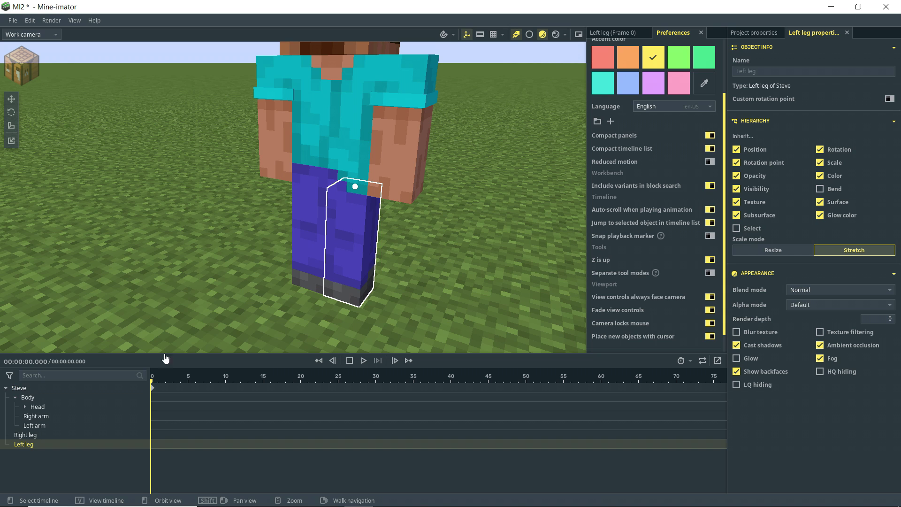
left_click(31, 389)
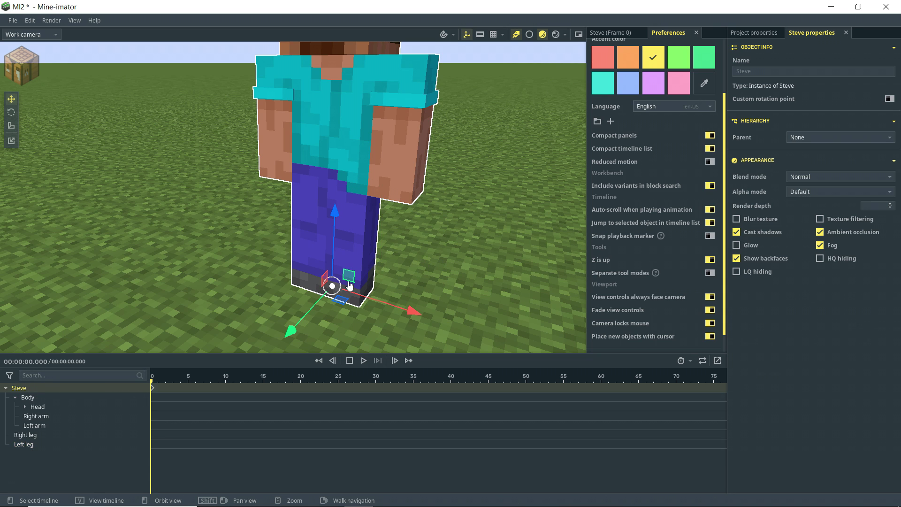
left_click_drag(335, 230, 341, 216)
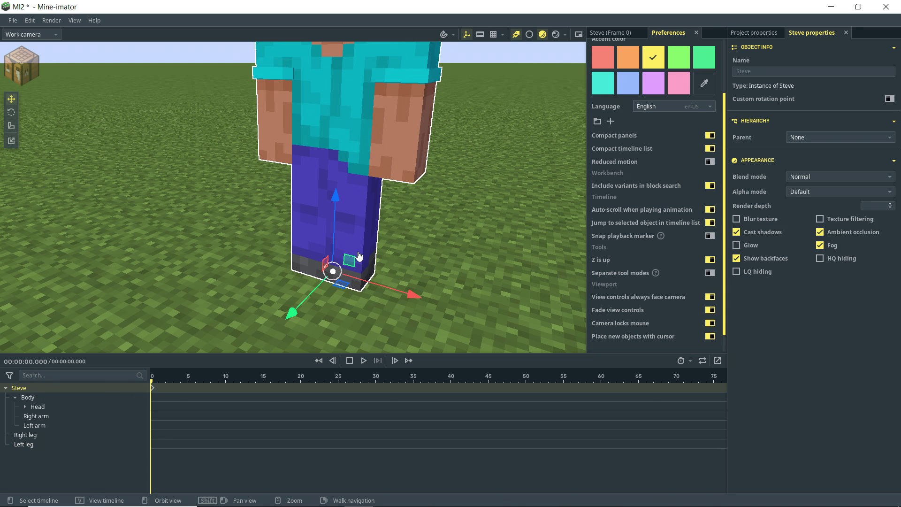
left_click_drag(350, 259, 376, 202)
left_click_drag(451, 219, 400, 230)
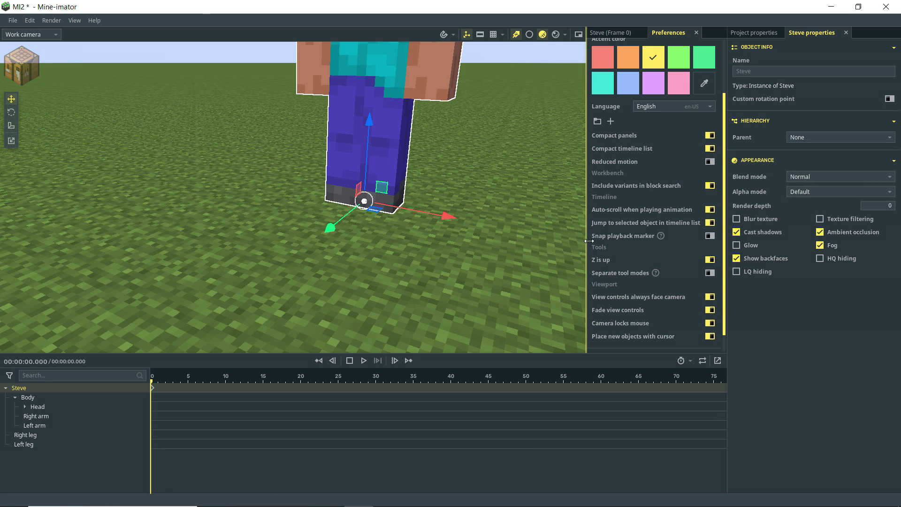
Turn on separate tool modes and try the Move, Rotate and Scale tools on Steve one at a time.
left_click(710, 274)
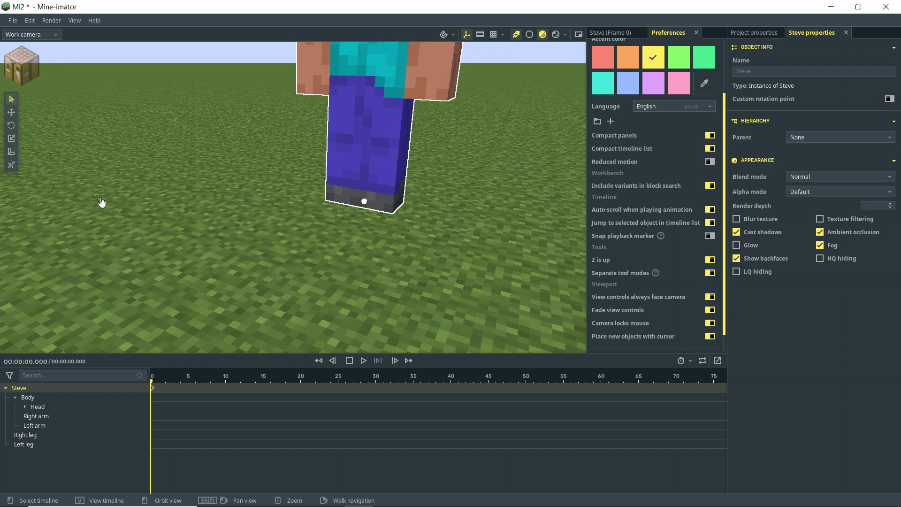
left_click(11, 113)
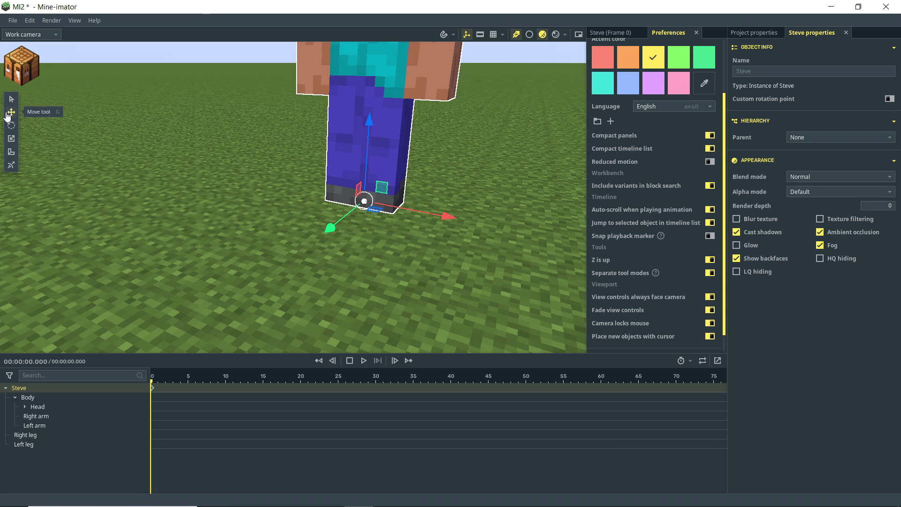
left_click(11, 125)
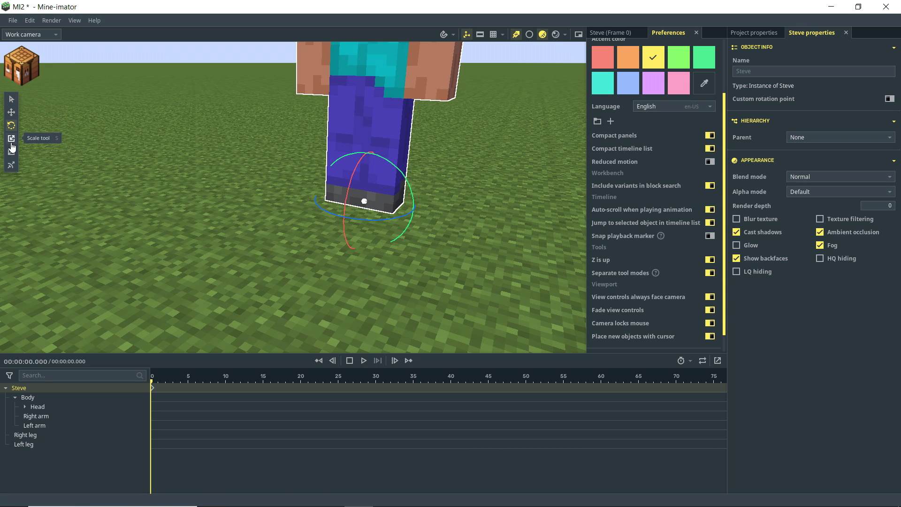
left_click(12, 144)
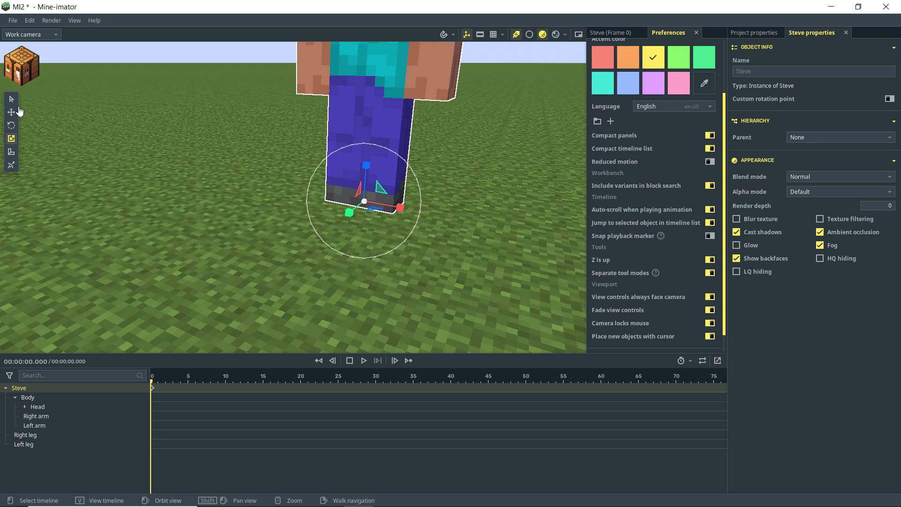
left_click(11, 101)
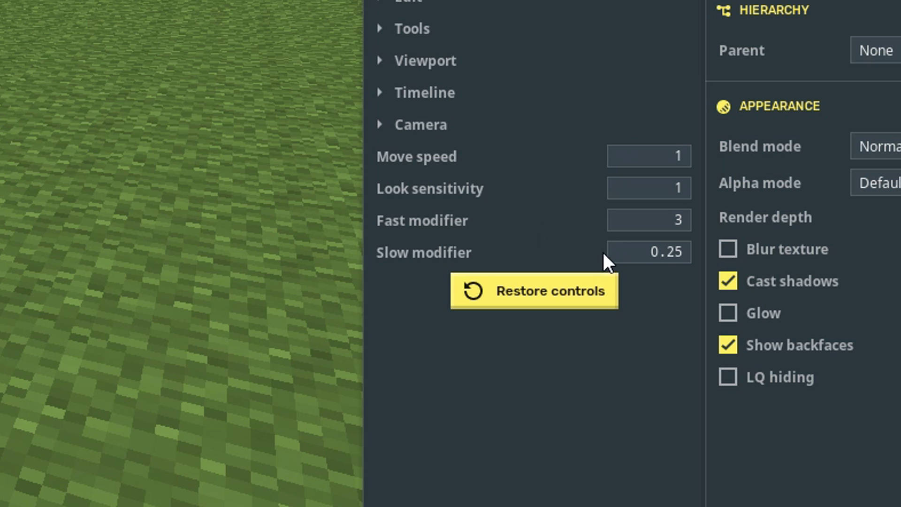
Set the camera's slow modifier to 0.15 in the controls preferences.
left_click_drag(676, 256, 671, 254)
left_click(672, 253)
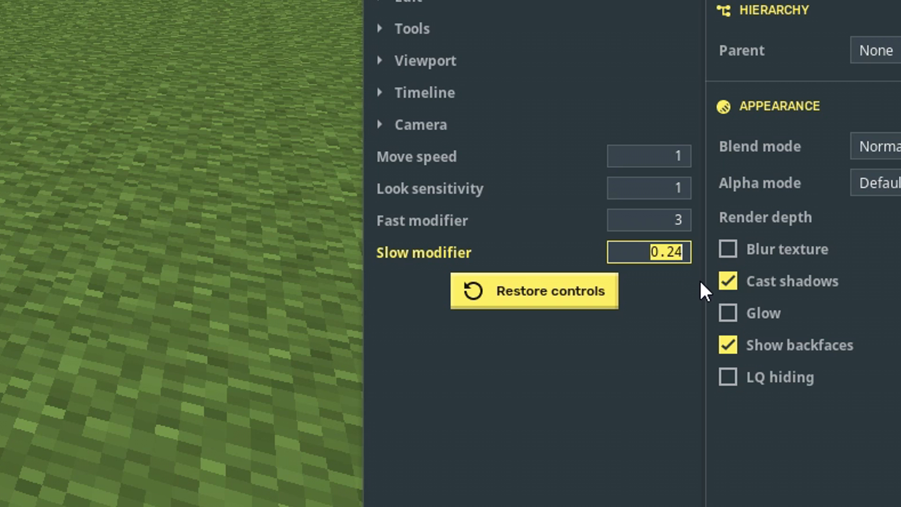
type(".15")
key("Return")
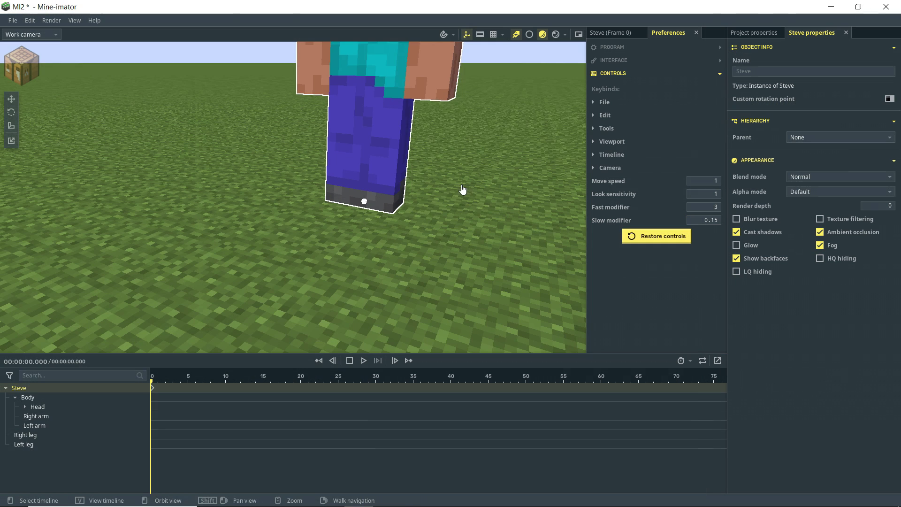
Fly the work camera forward, backward and around Steve to test the walk navigation, ending on a front view of the character.
right_click_drag(63, 182, 65, 116)
key("w")
key("s")
key("w")
key("s")
key("w")
right_click_drag(463, 181, 463, 182)
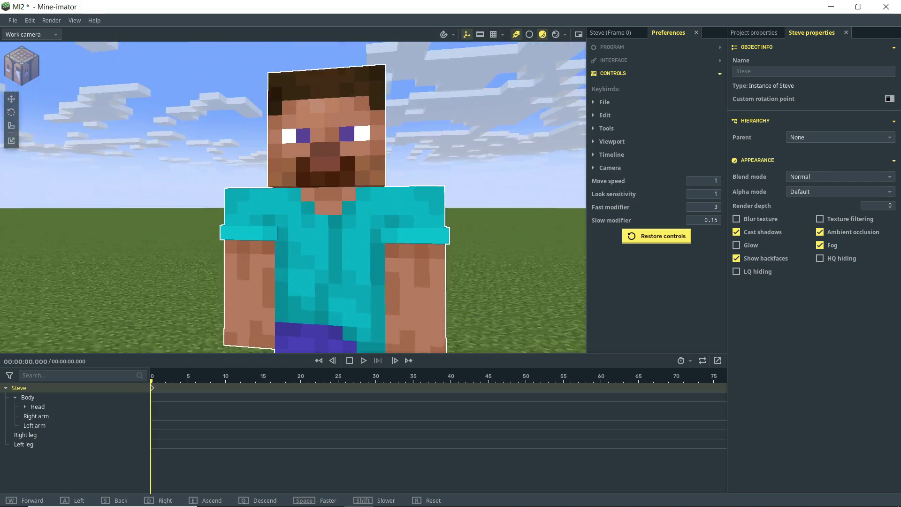
right_click_drag(462, 181, 419, 171)
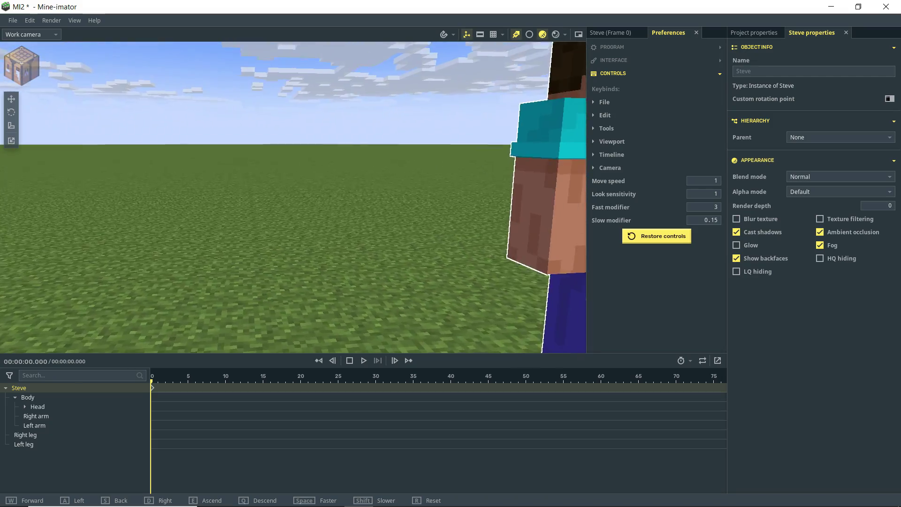
key("w")
right_click_drag(419, 170, 419, 171)
key("w")
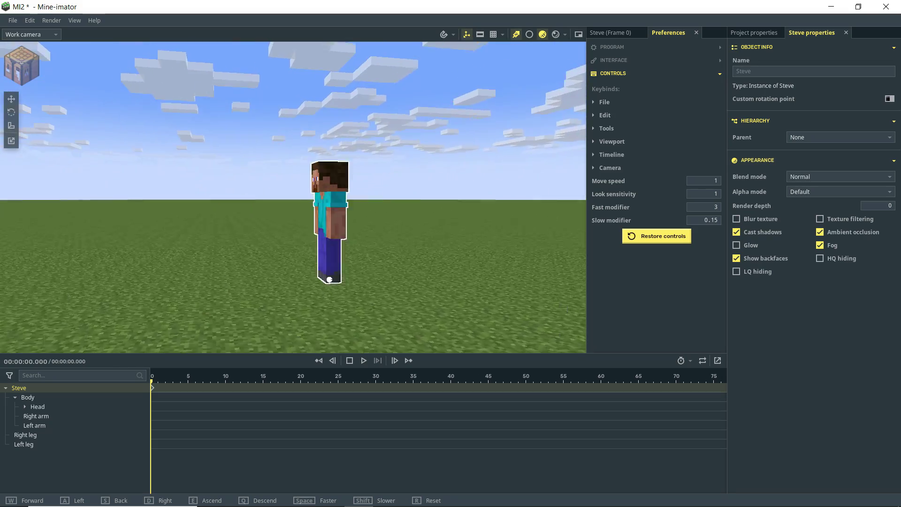
right_click_drag(420, 171, 419, 170)
key("w")
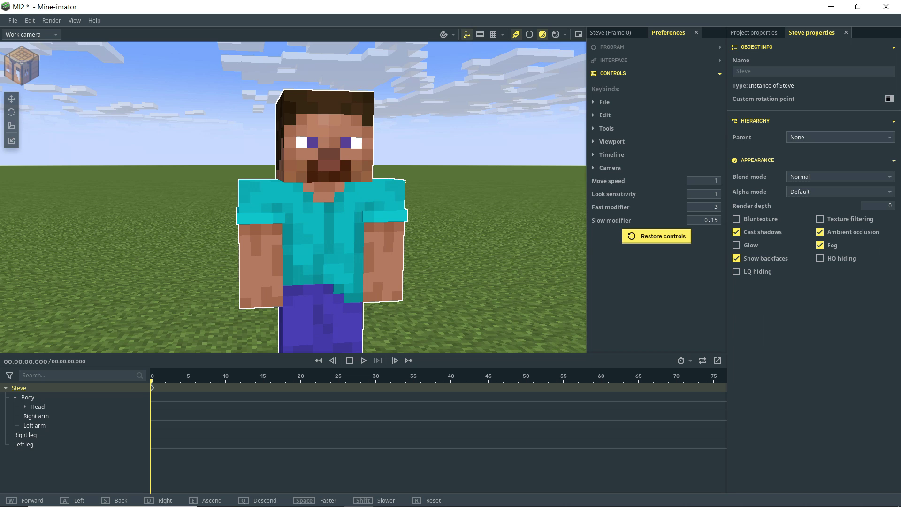
Close the preferences and select only Steve's head in the viewport.
left_click(696, 33)
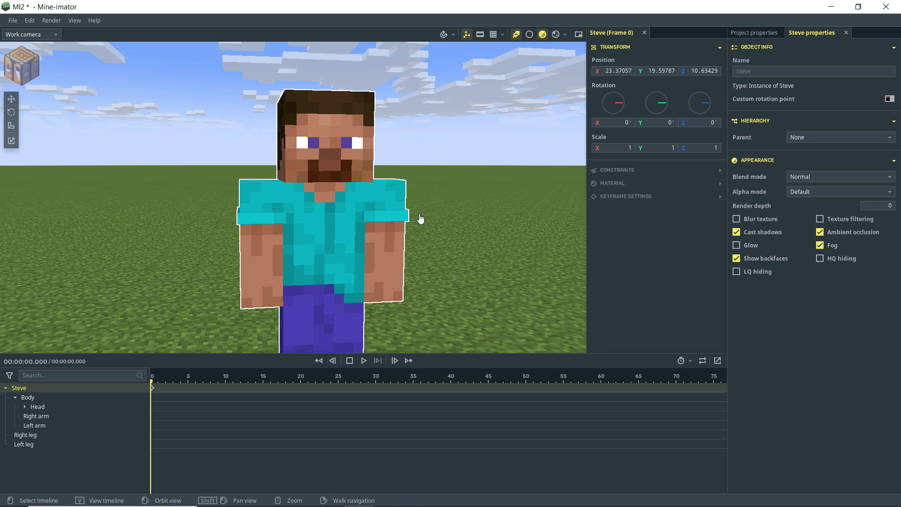
right_click_drag(419, 217, 419, 217)
right_click_drag(359, 180, 359, 181)
left_click(336, 148)
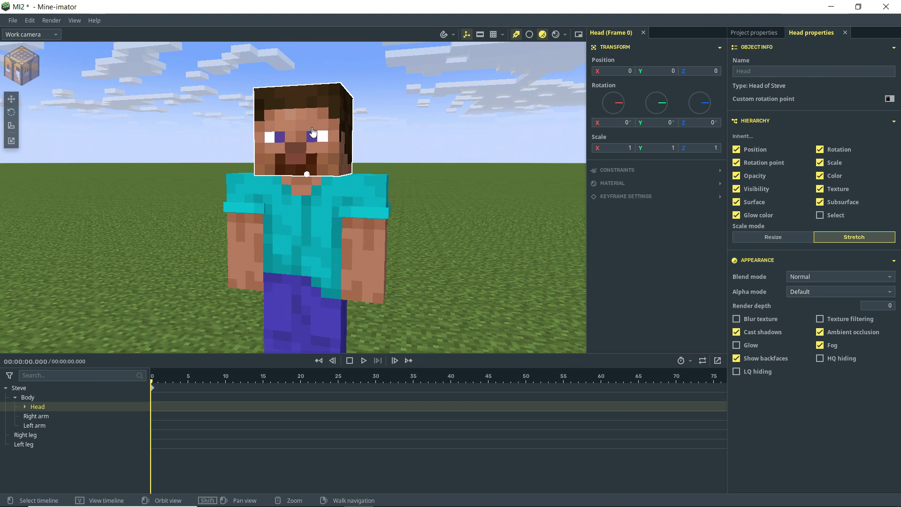
left_click(324, 140)
left_click(368, 140)
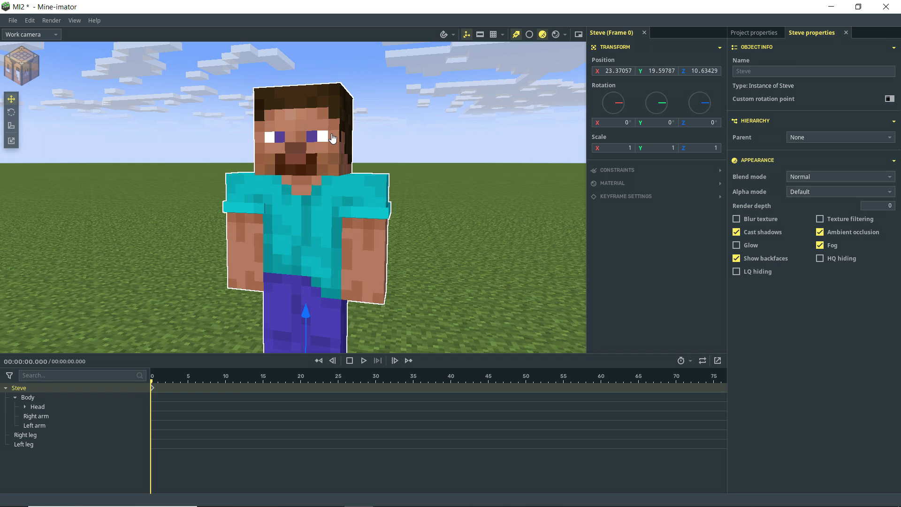
left_click(332, 140)
Activate the Move and Rotate tools together and tilt Steve's head sideways around the Y axis.
left_click(11, 99)
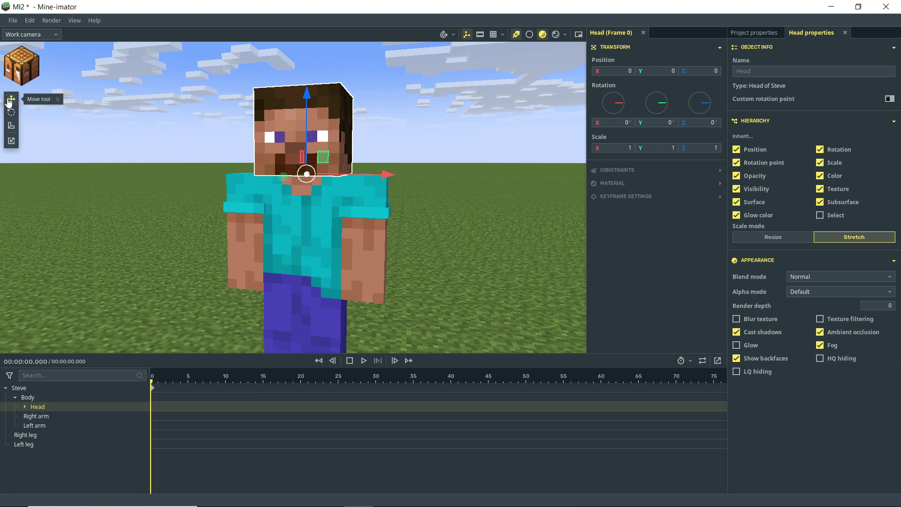
left_click_drag(412, 125, 385, 143)
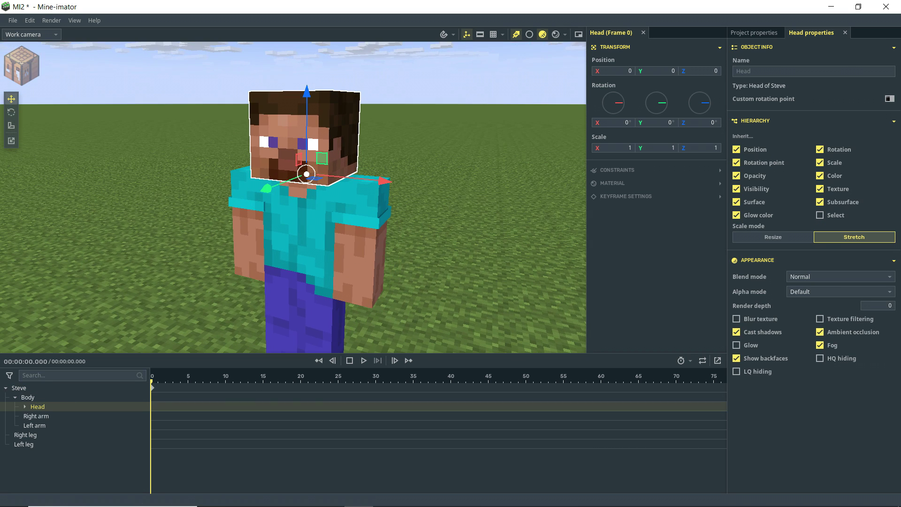
left_click(11, 112)
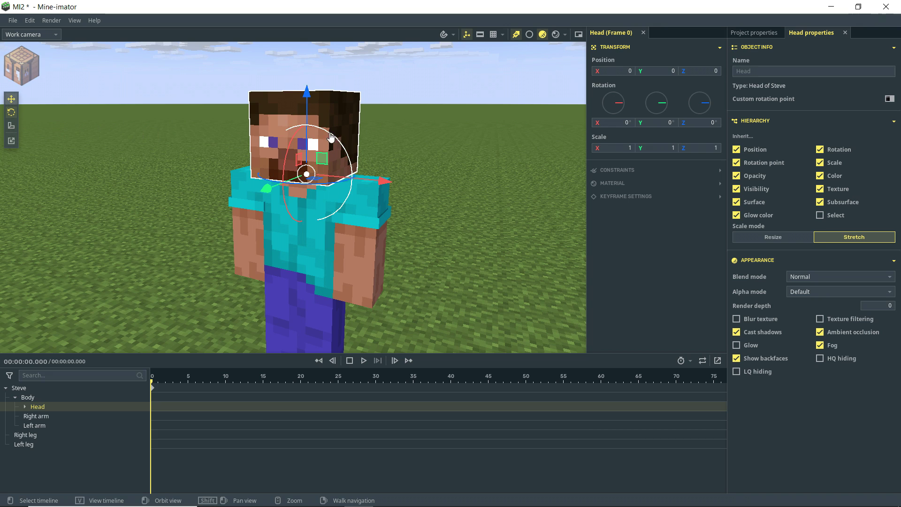
left_click_drag(331, 136, 300, 121)
Select Steve's left arm, try rotating it and undo the rotation.
left_click(370, 236)
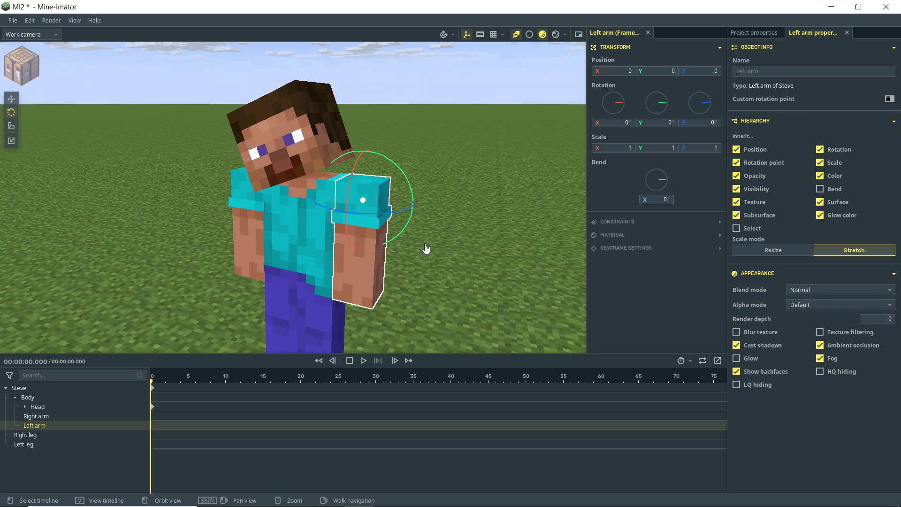
left_click_drag(402, 178, 382, 147)
key("ctrl+z")
key("ctrl+z")
Rotate Steve's left arm to about 25.2° around Y and shift it to about -1.73 on the X axis.
left_click(363, 243)
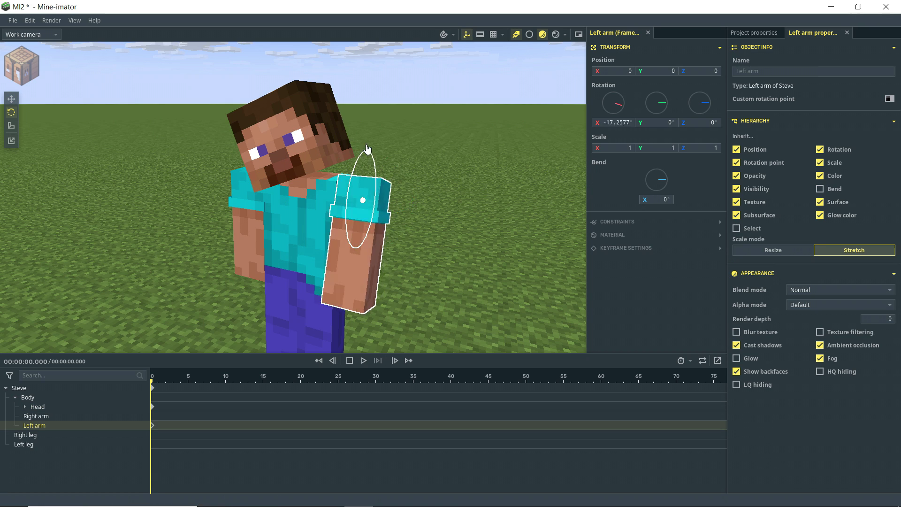
left_click_drag(369, 162, 375, 155)
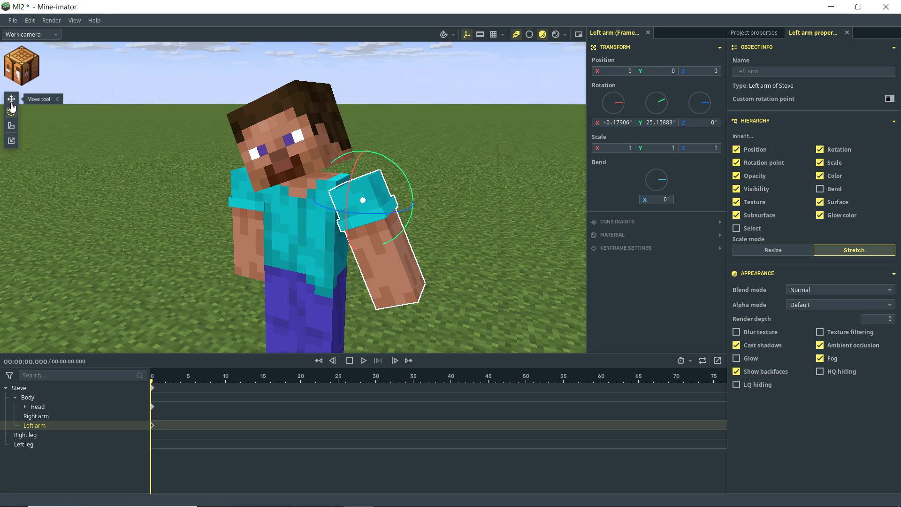
left_click_drag(441, 210, 418, 207)
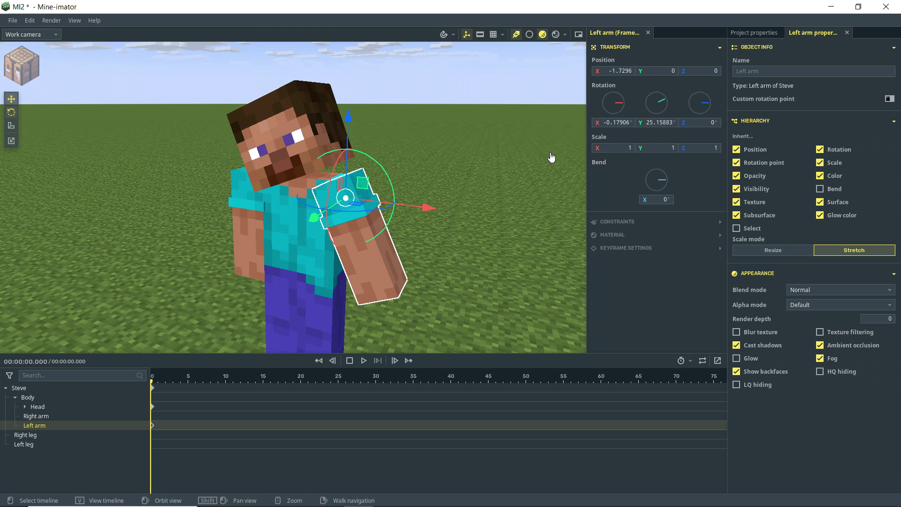
Reset all of the left arm's position values and bend the arm to about -13.91° around X with the Bend tool.
right_click(618, 70)
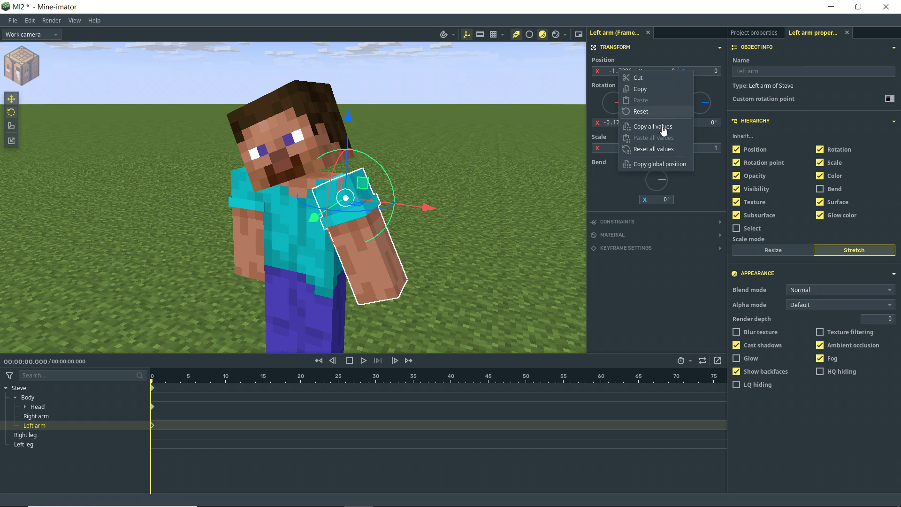
left_click(655, 150)
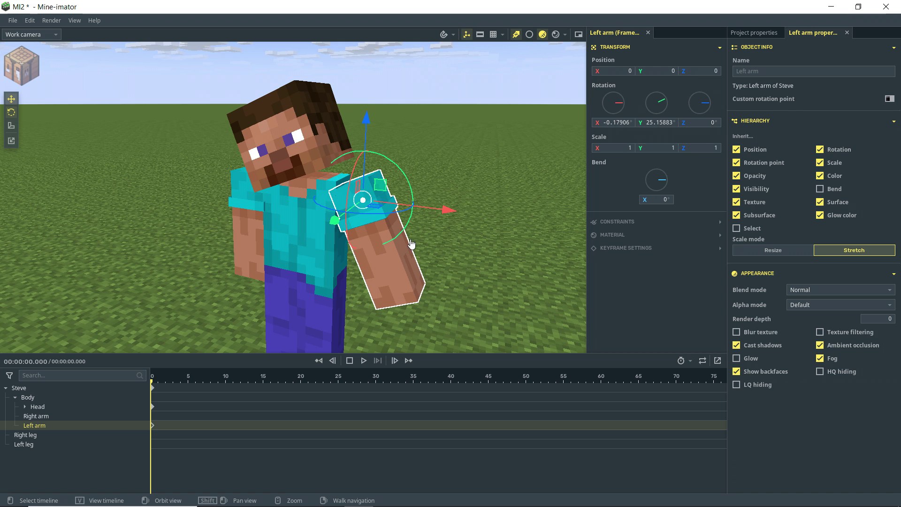
middle_click_drag(462, 271, 372, 250)
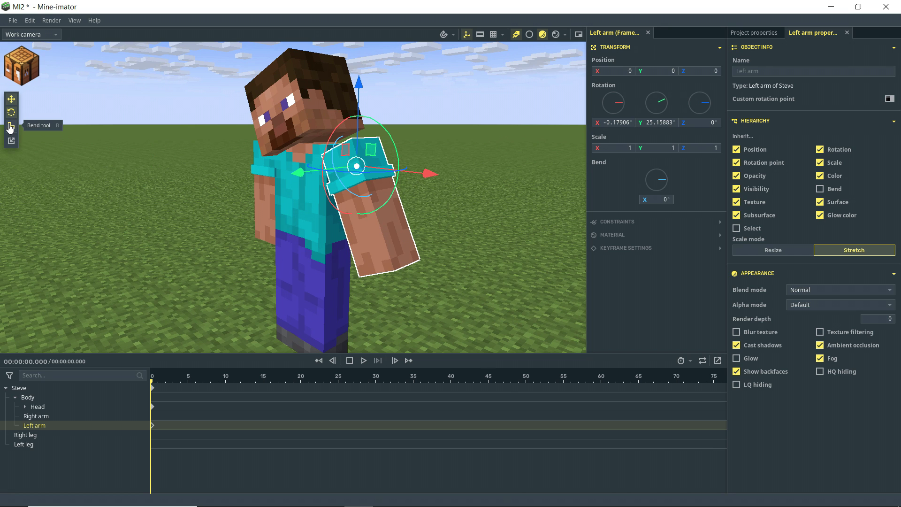
left_click(10, 126)
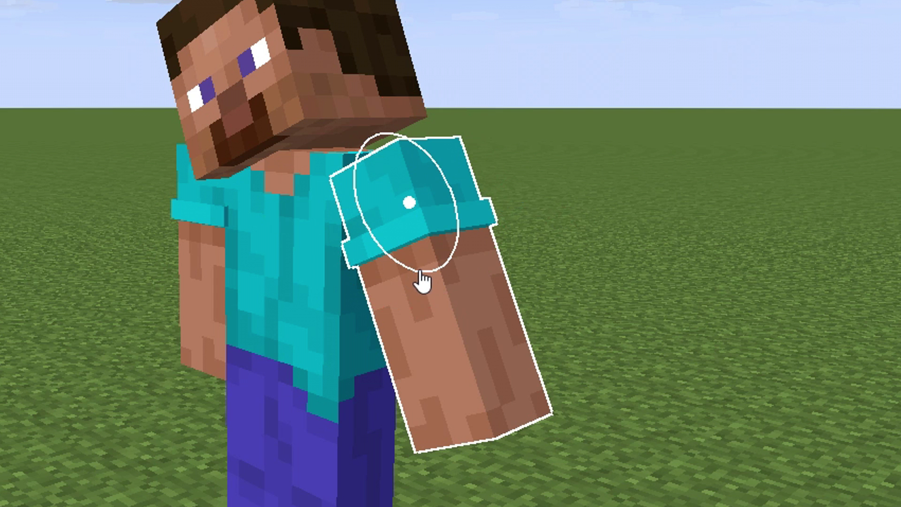
left_click_drag(422, 280, 326, 221)
left_click_drag(523, 271, 436, 267)
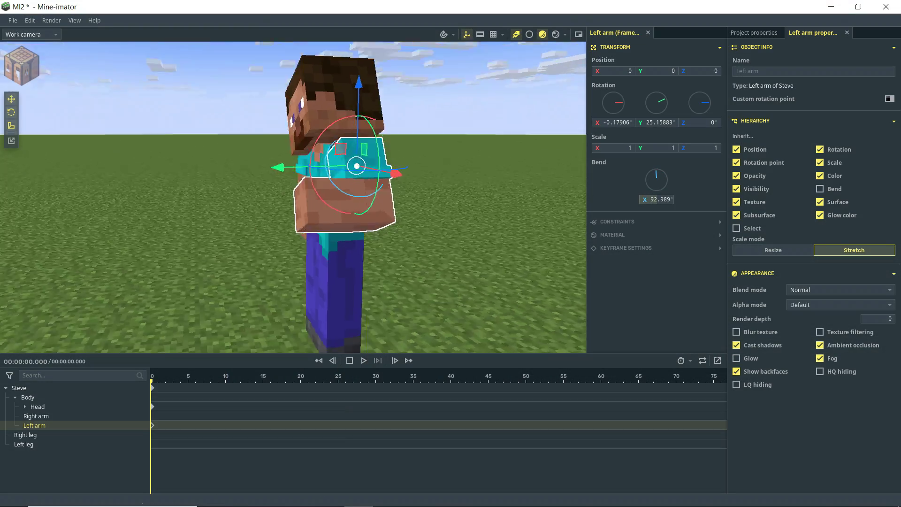
left_click_drag(384, 115, 386, 136)
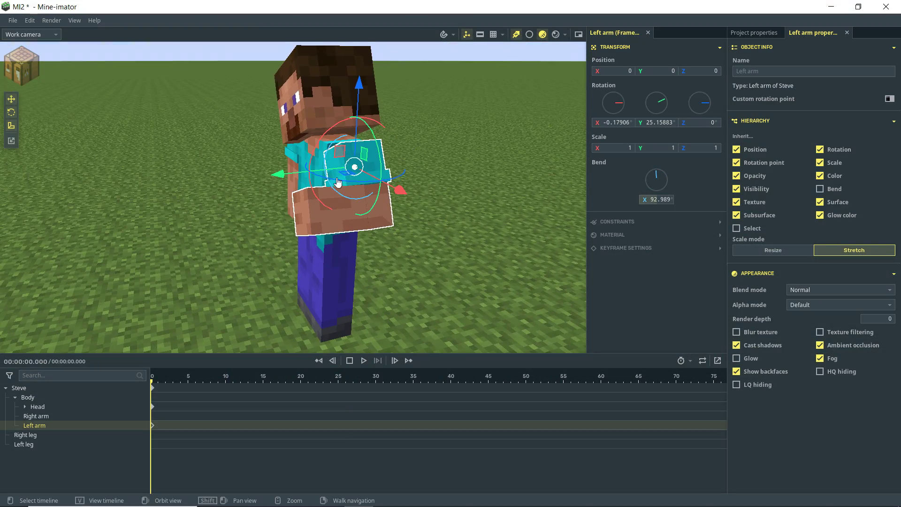
left_click_drag(337, 190, 552, 201)
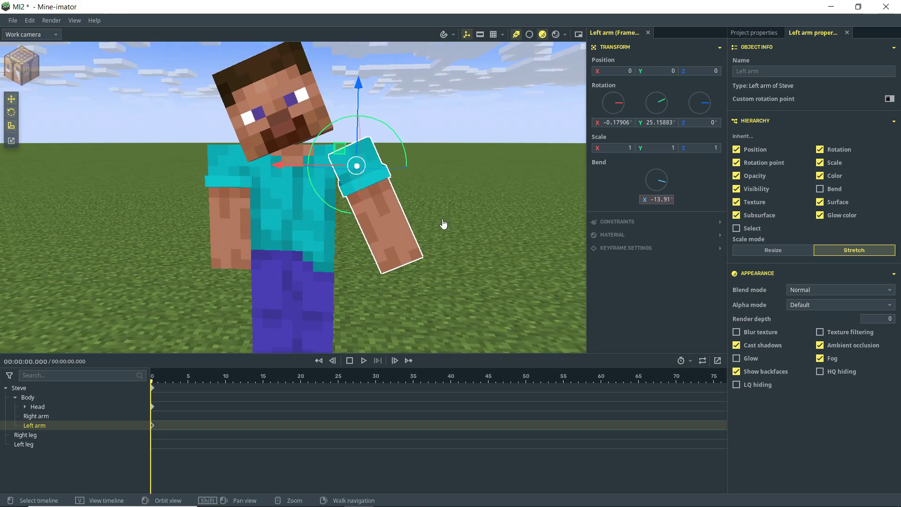
right_click_drag(442, 223, 441, 199)
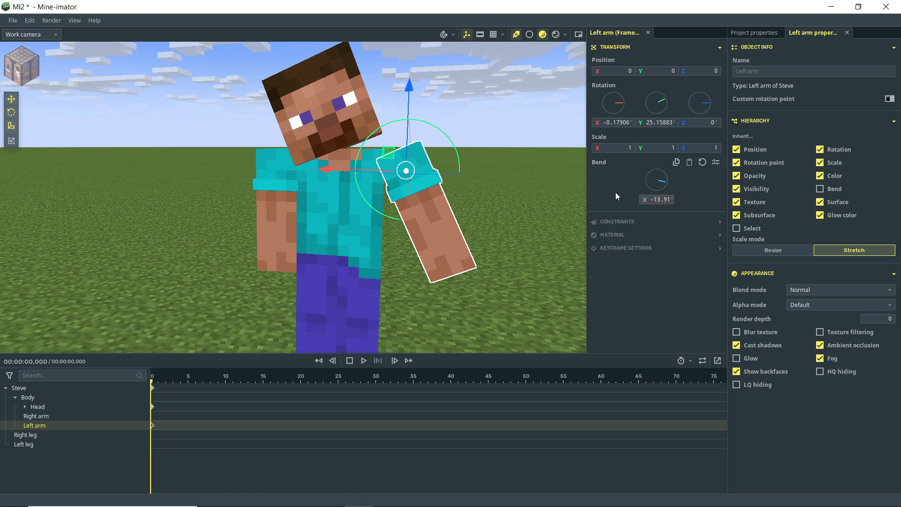
Expand the left arm's keyframe settings, view the transition options, and toggle the arm's visibility off and back on.
left_click(661, 248)
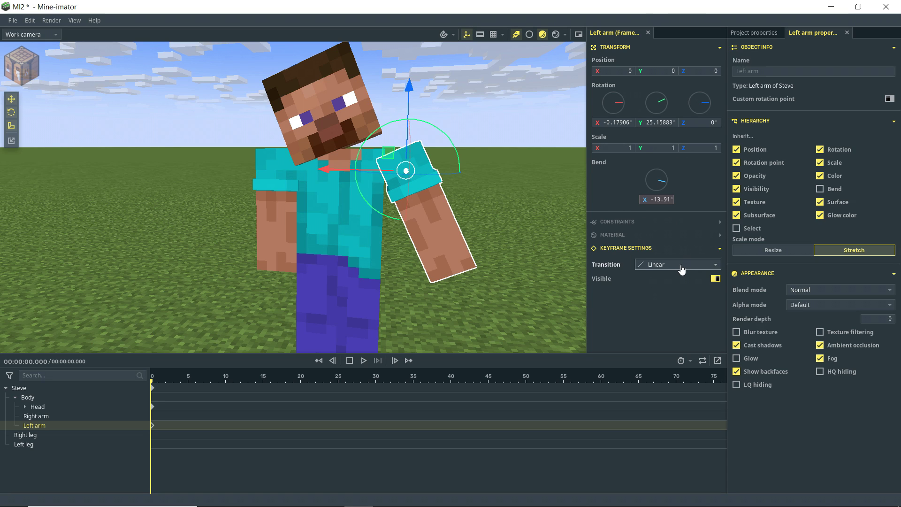
left_click(681, 266)
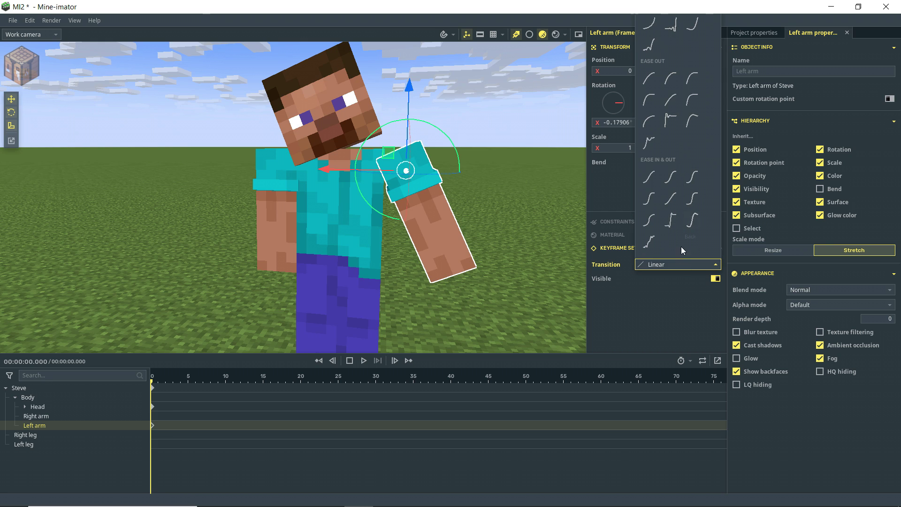
left_click(715, 278)
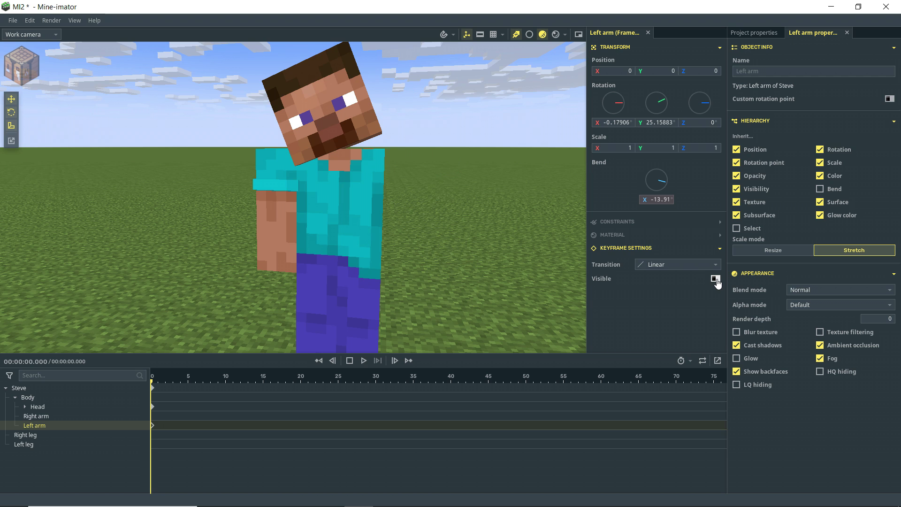
left_click(715, 278)
left_click(715, 278)
left_click(715, 278)
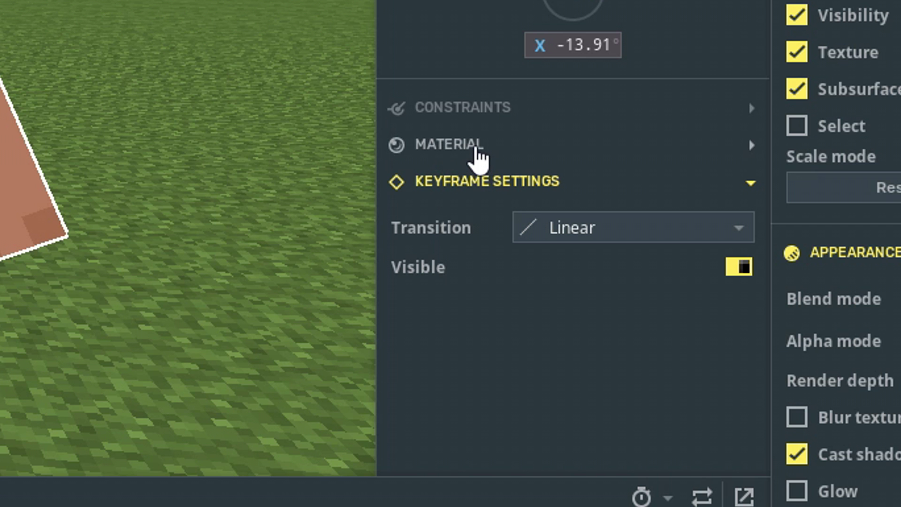
Expand the left arm's material settings and review its color properties and surface properties.
left_click(477, 152)
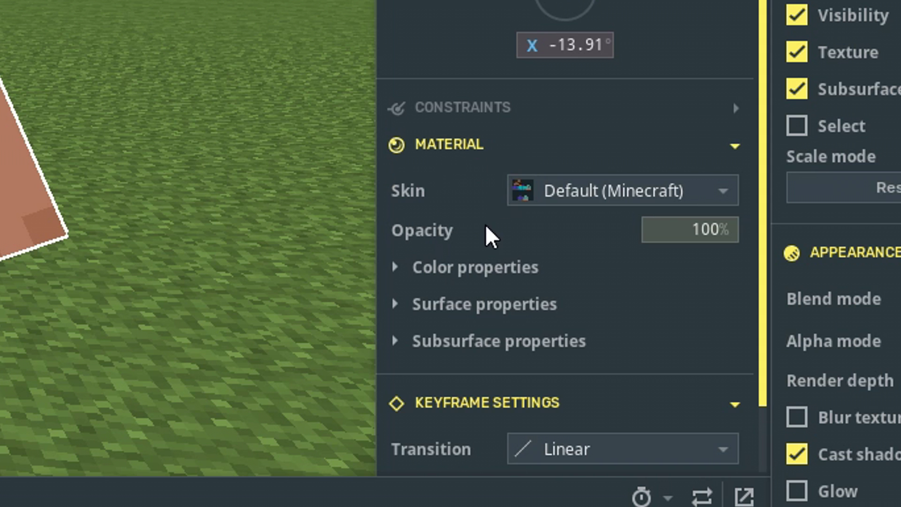
scroll(533, 226, "down", 2)
left_click(509, 201)
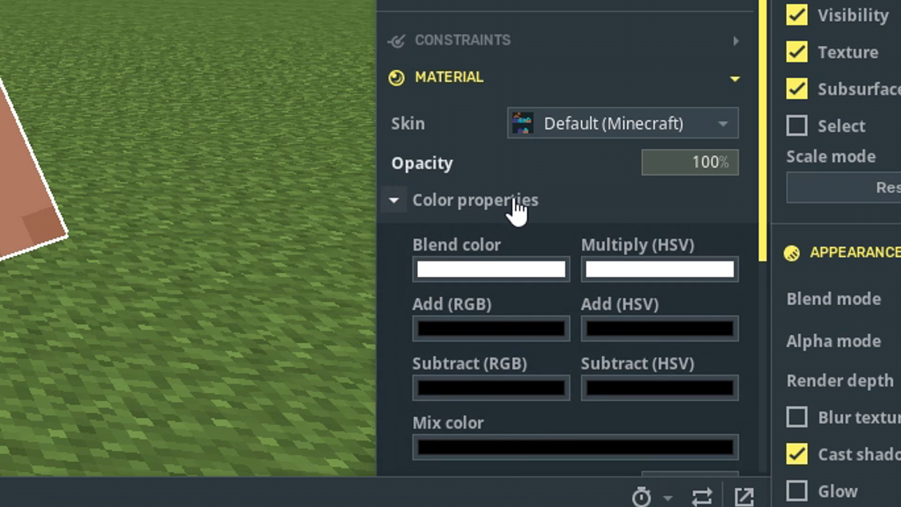
scroll(547, 216, "down", 5)
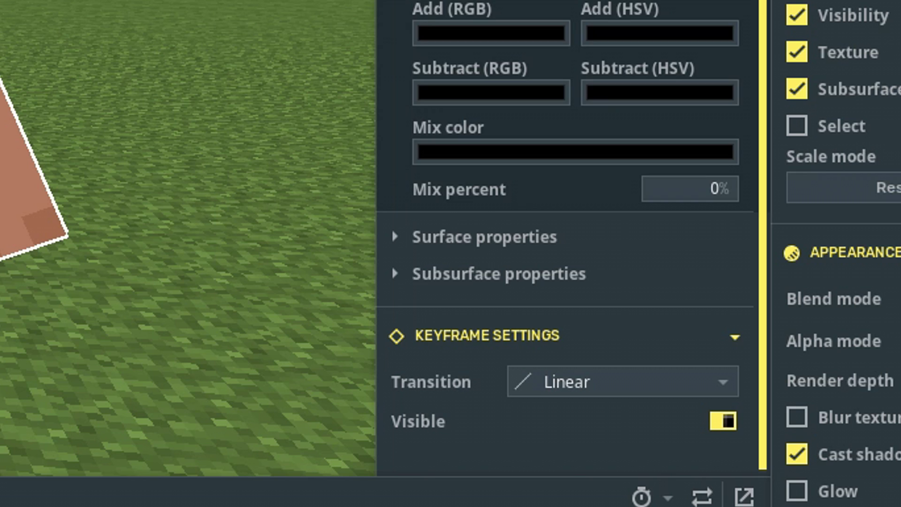
left_click(525, 1)
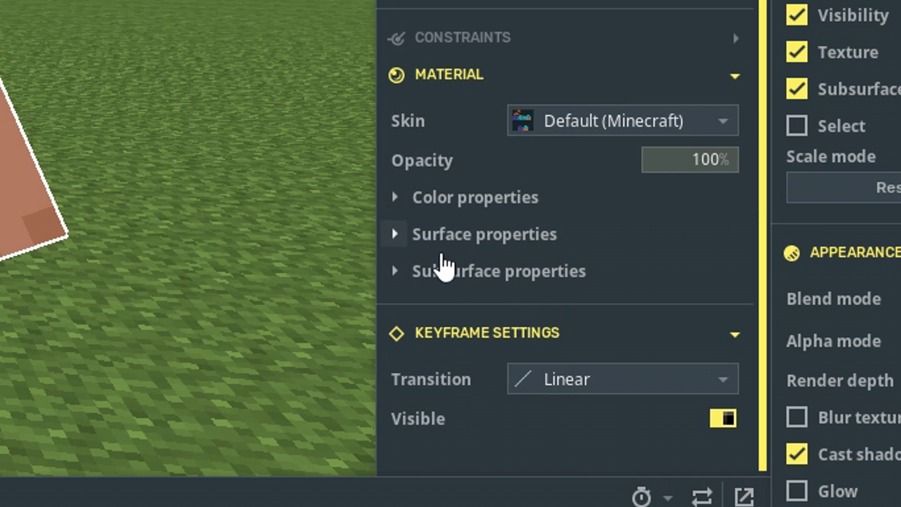
left_click(441, 234)
scroll(490, 236, "down", 3)
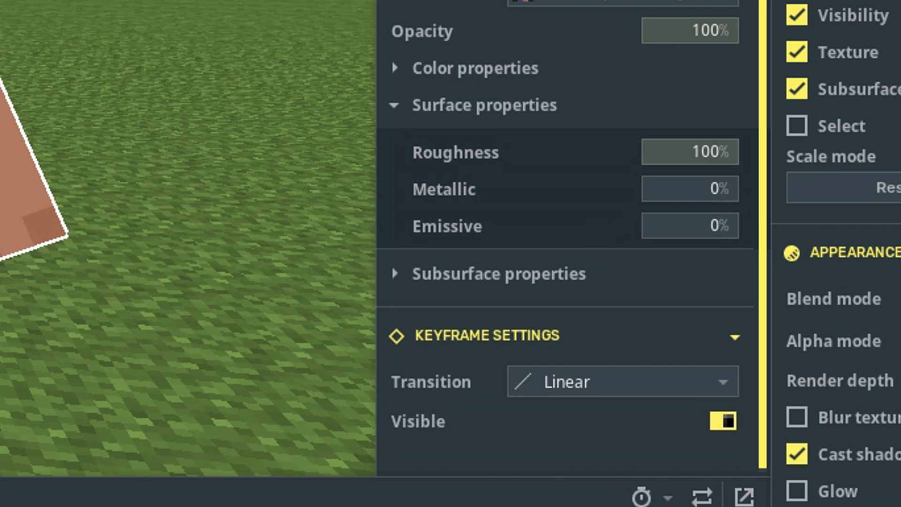
Toggle the viewport's grid overlay on and off, and disable and re-enable particles.
right_click_drag(244, 42, 224, 67)
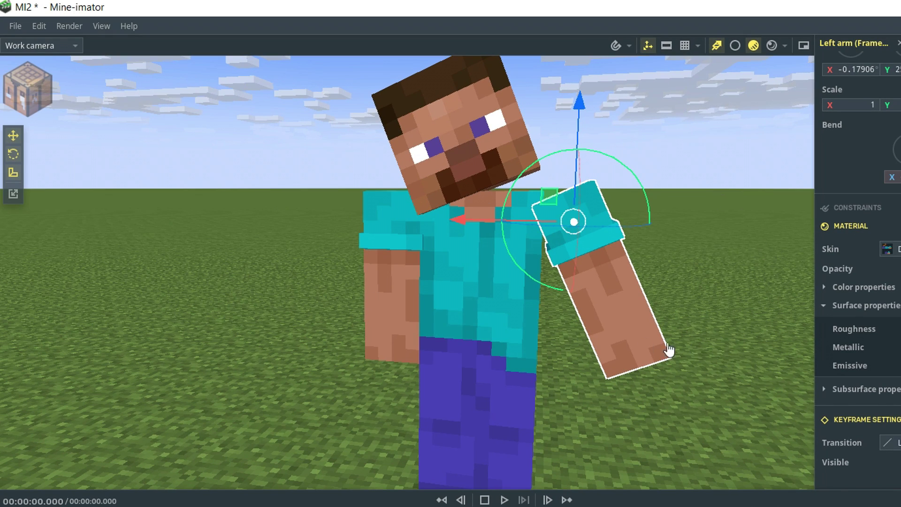
left_click(685, 46)
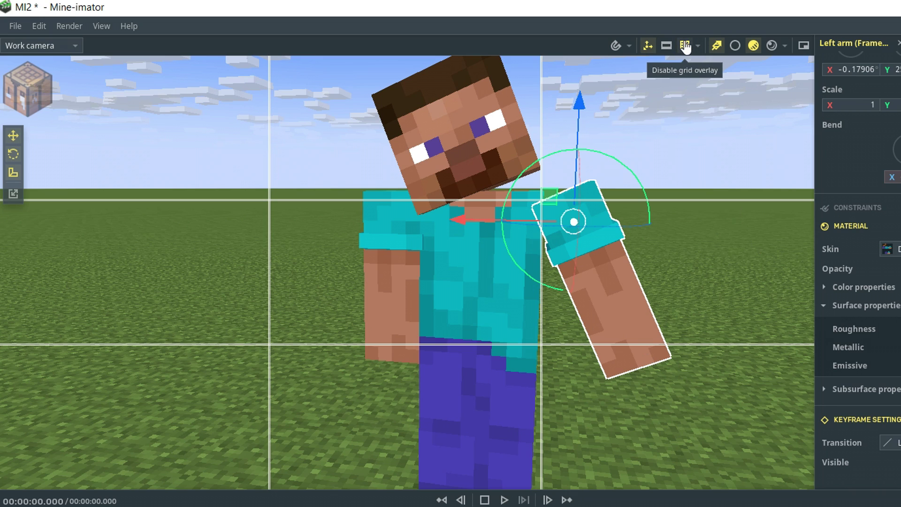
left_click(685, 46)
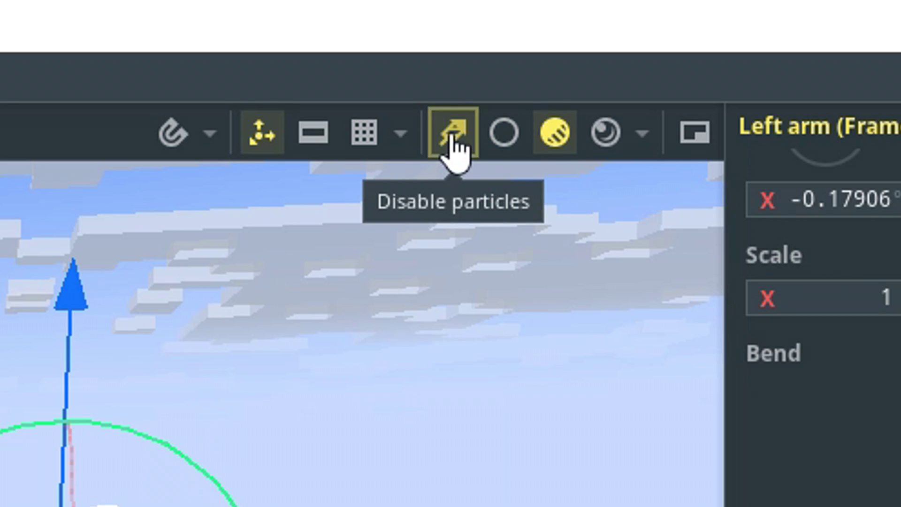
left_click(717, 47)
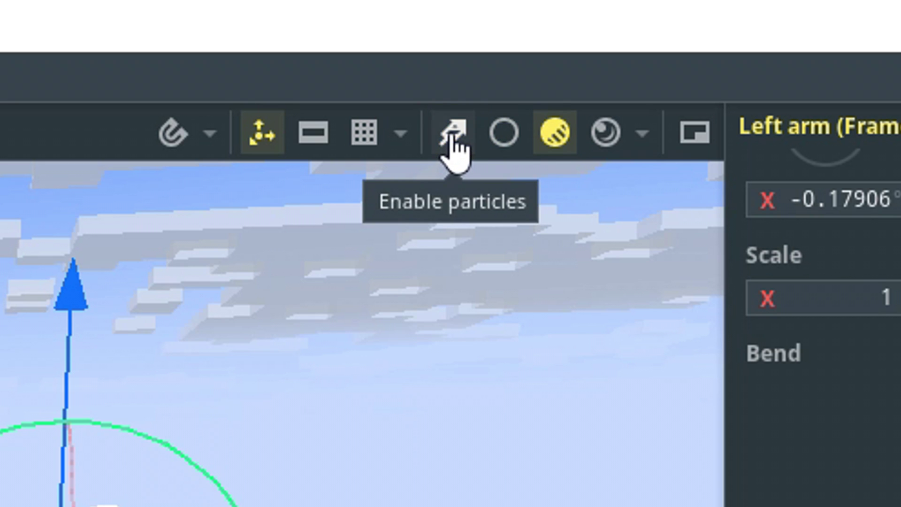
left_click(454, 137)
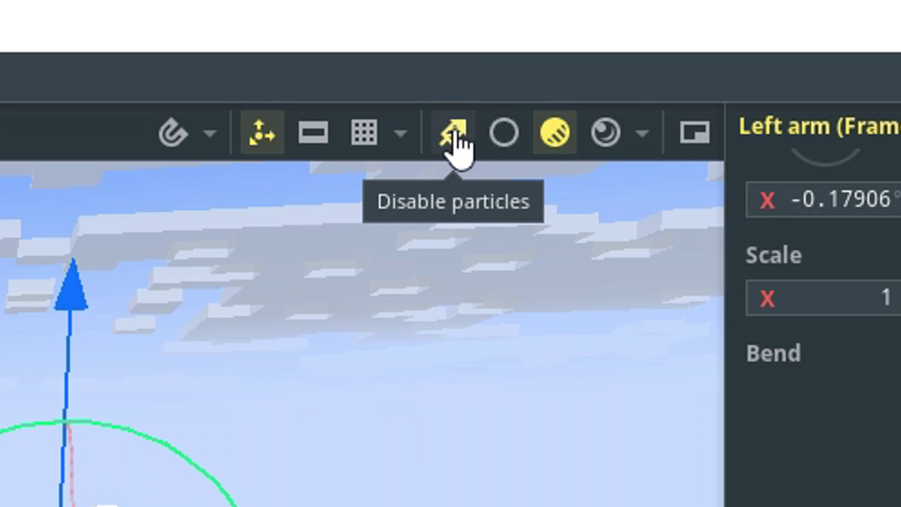
Try the unshaded and Shaded viewport modes, switch to Render mode, and view Steve with shadows.
left_click(504, 136)
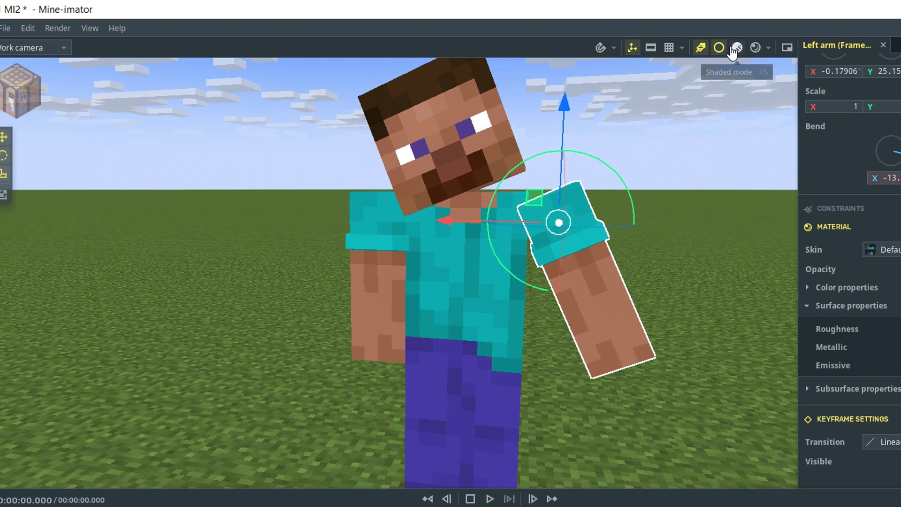
left_click(737, 48)
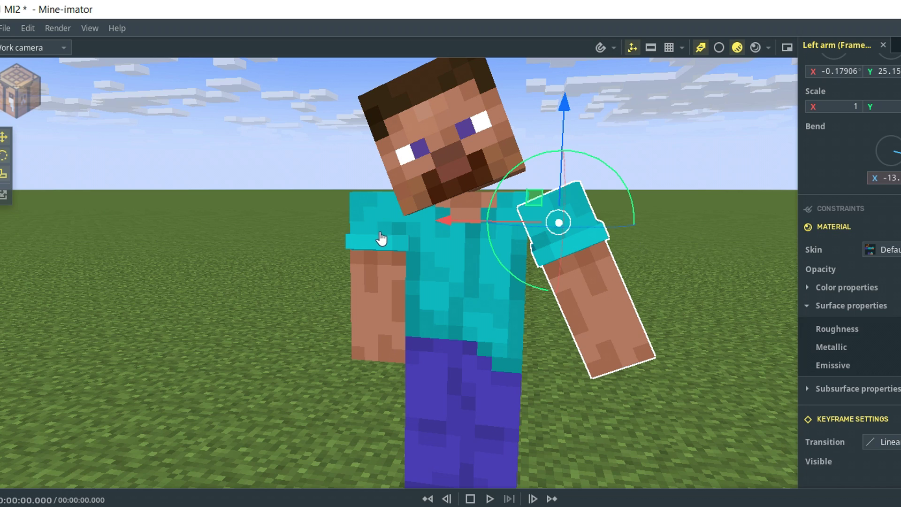
left_click(754, 48)
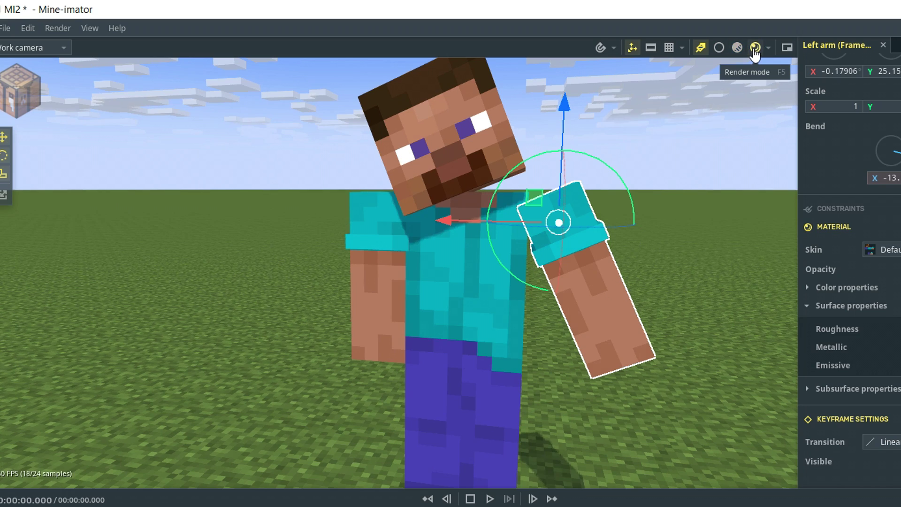
right_click_drag(520, 196, 520, 196)
key("d")
key("s")
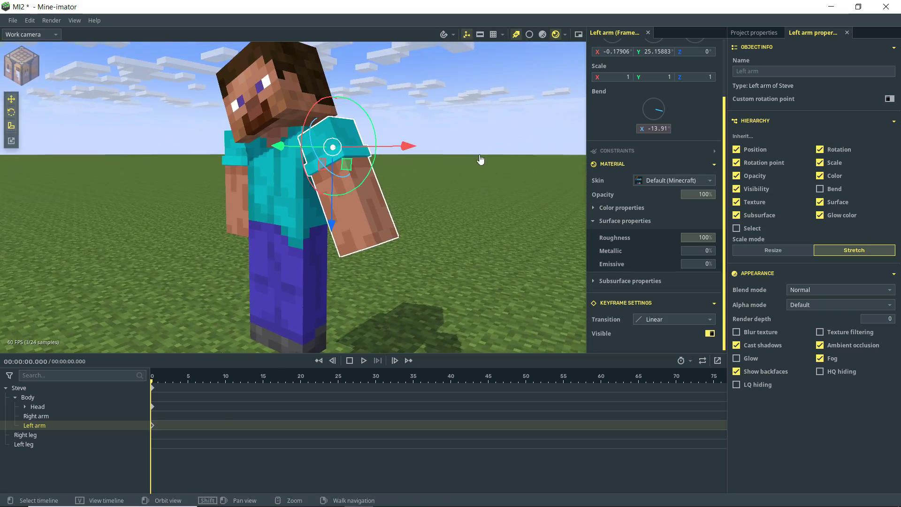
Set the left arm's surface roughness to 0% and inspect the arm up close.
left_click_drag(481, 161, 500, 173)
right_click_drag(501, 173, 501, 173)
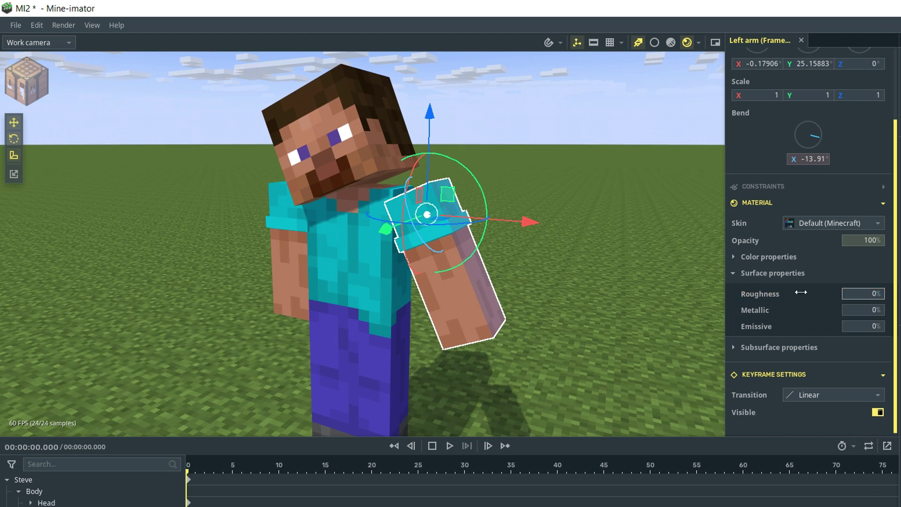
scroll(547, 298, "up", 10)
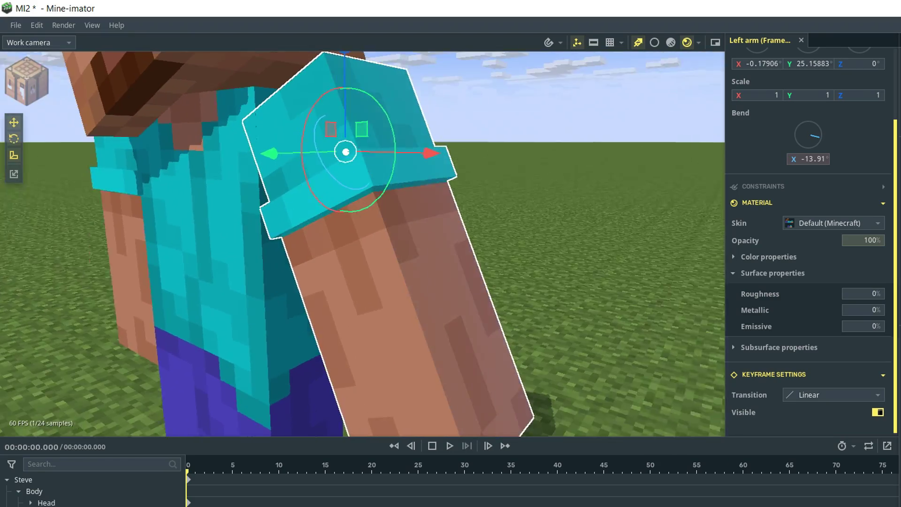
left_click_drag(547, 297, 555, 283)
right_click_drag(555, 283, 562, 288)
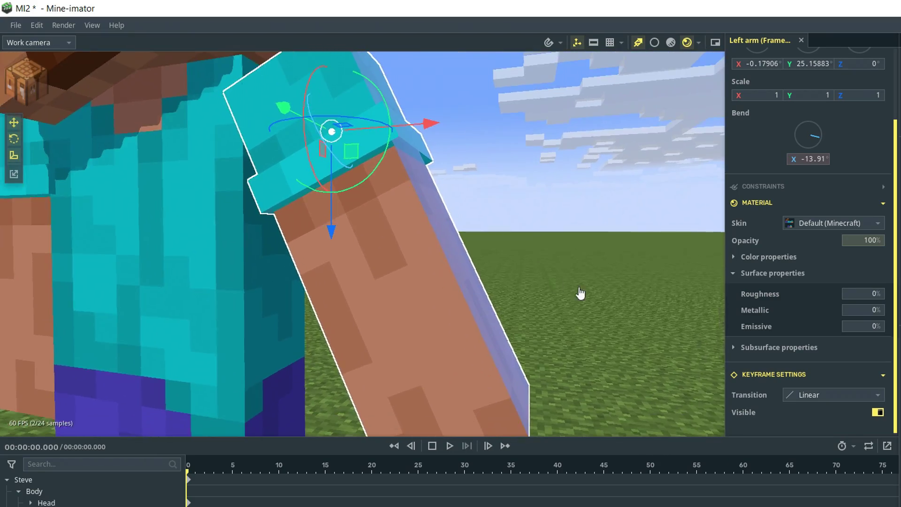
Raise the left arm's metallic value to 100%, inspect the surface, and return the value to 0%.
left_click_drag(857, 311, 891, 311)
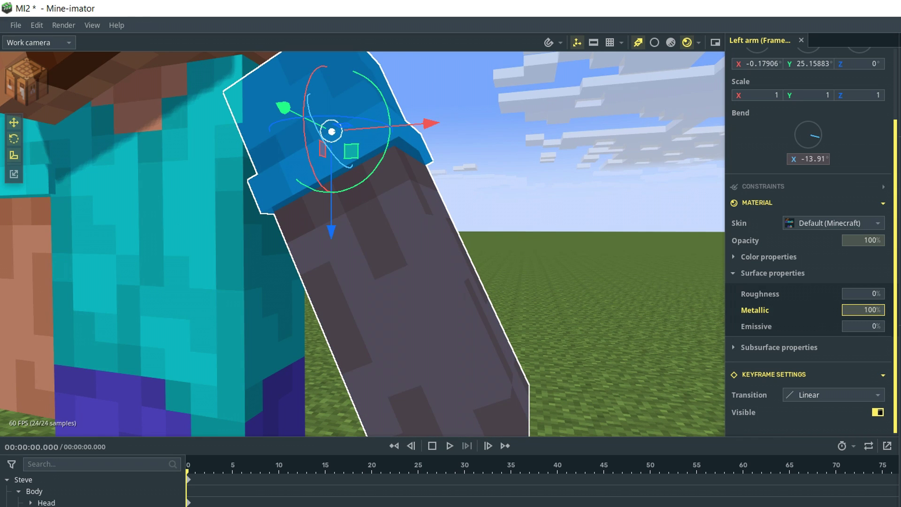
mouse_move(529, 272)
right_mouse_down()
mouse_move(515, 288)
mouse_move(528, 272)
right_mouse_up()
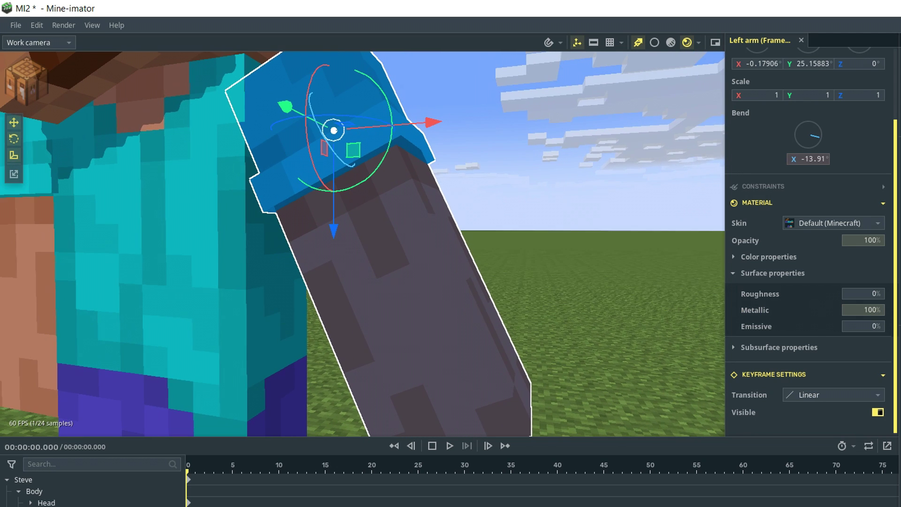
left_click_drag(868, 310, 820, 310)
Set the left arm's emissive value to 160% and inspect the glow from another angle.
left_click_drag(868, 326, 899, 326)
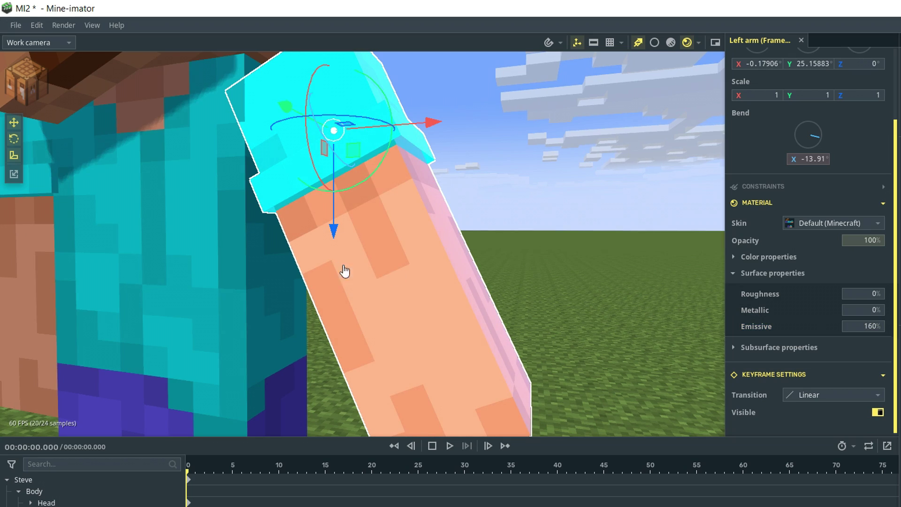
right_click_drag(343, 268, 324, 266)
mouse_move(506, 291)
right_mouse_down()
mouse_move(488, 319)
mouse_move(506, 292)
right_mouse_up()
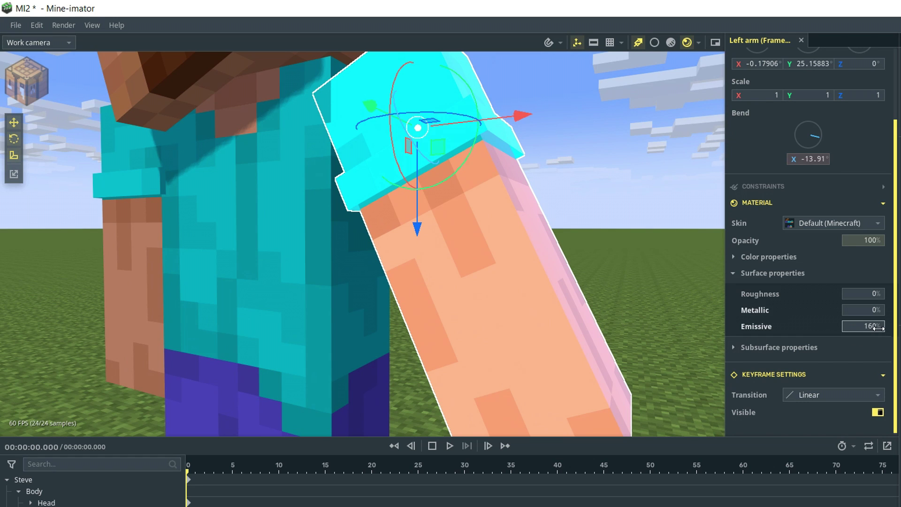
Collapse the surface properties and expand the left arm's subsurface properties to view the radius and color settings.
left_click(774, 273)
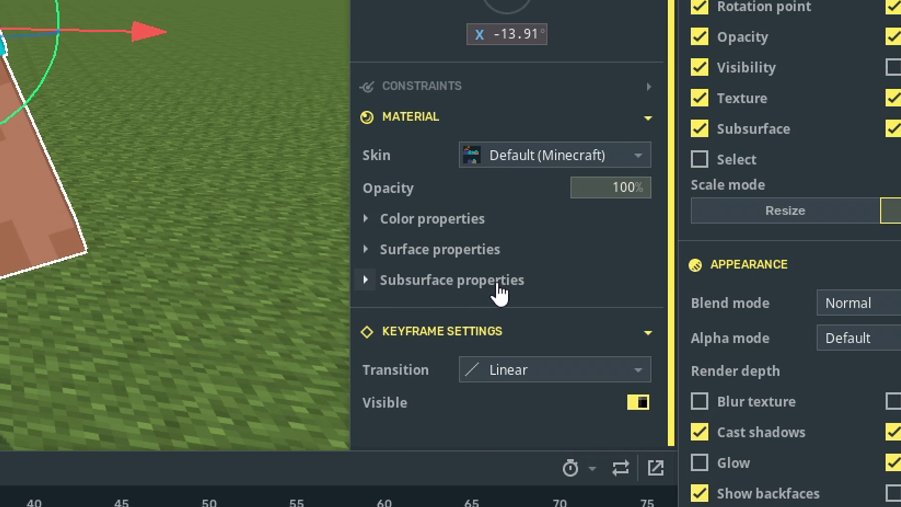
left_click(498, 285)
scroll(587, 309, "down", 3)
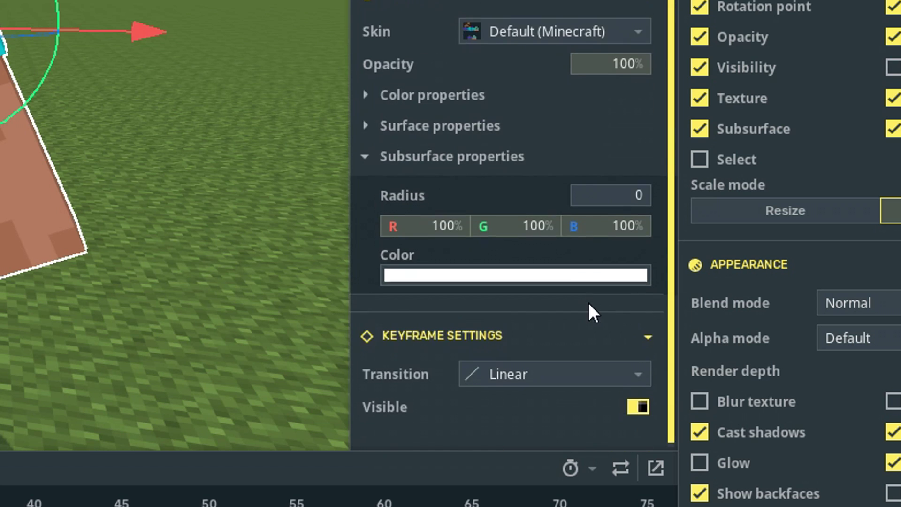
Try the left arm's subsurface radius setting, and collapse the subsurface properties and the material section.
left_click_drag(604, 193, 615, 193)
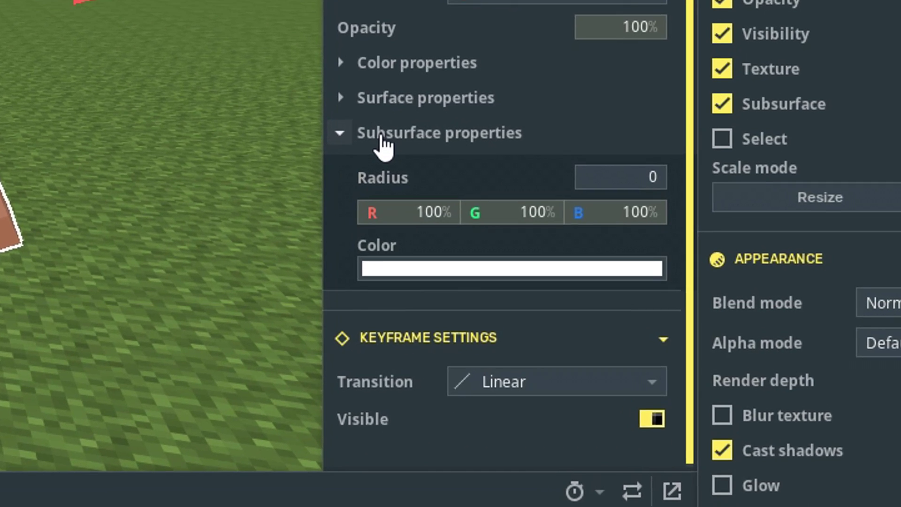
left_click(403, 156)
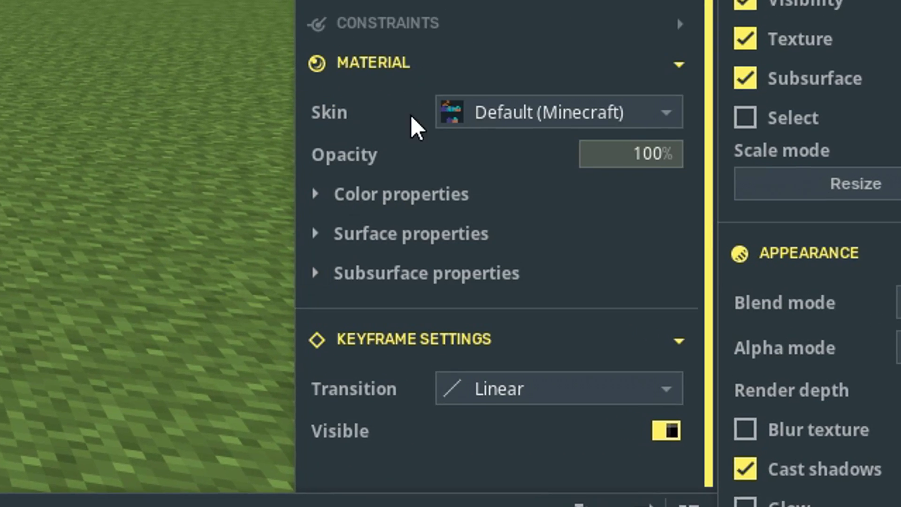
left_click(422, 63)
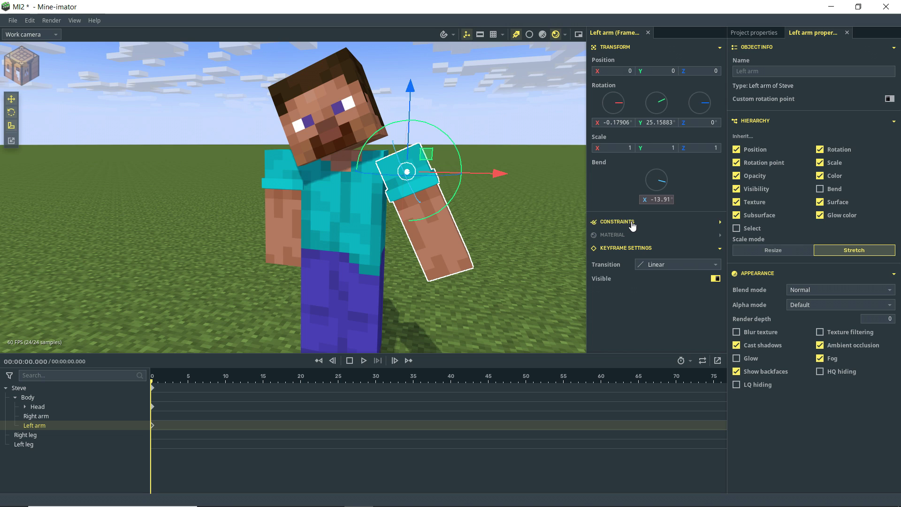
Examine the left arm's follow path constraint and the Path object type among the creatable objects, and collapse the follow path options.
left_click(632, 223)
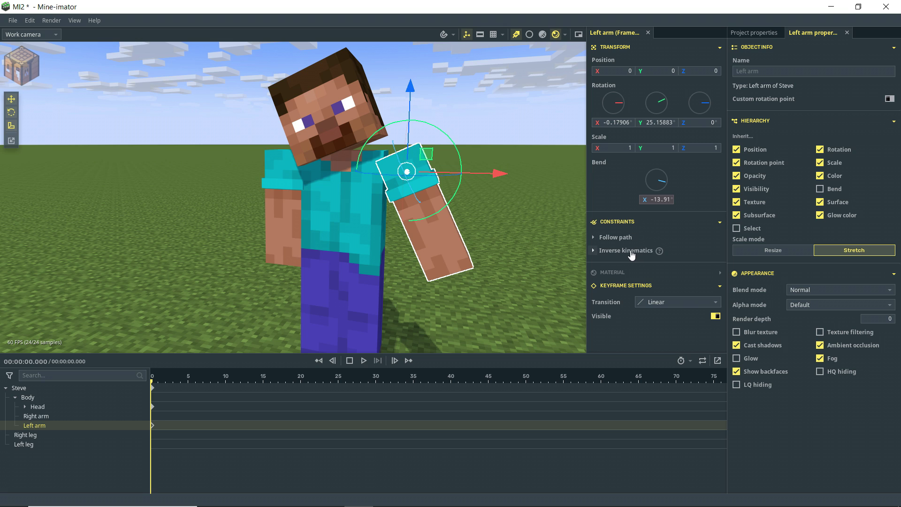
left_click(624, 237)
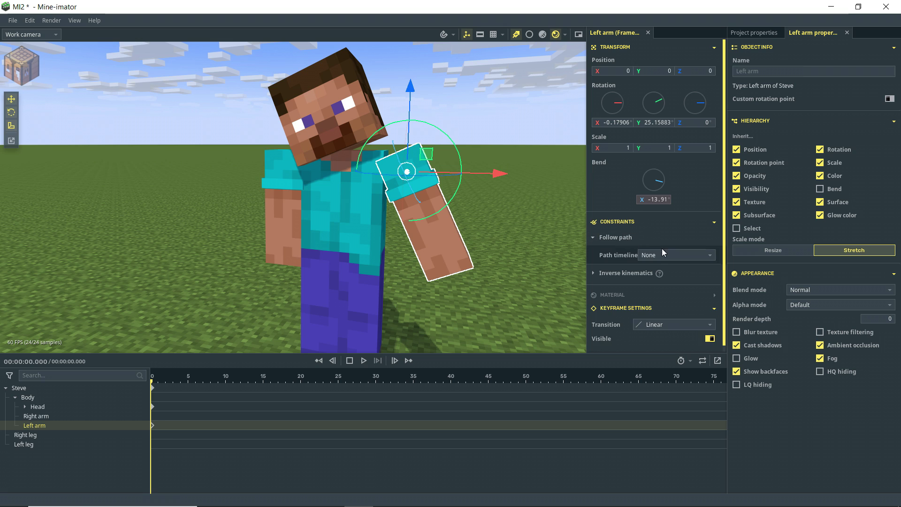
left_click(21, 67)
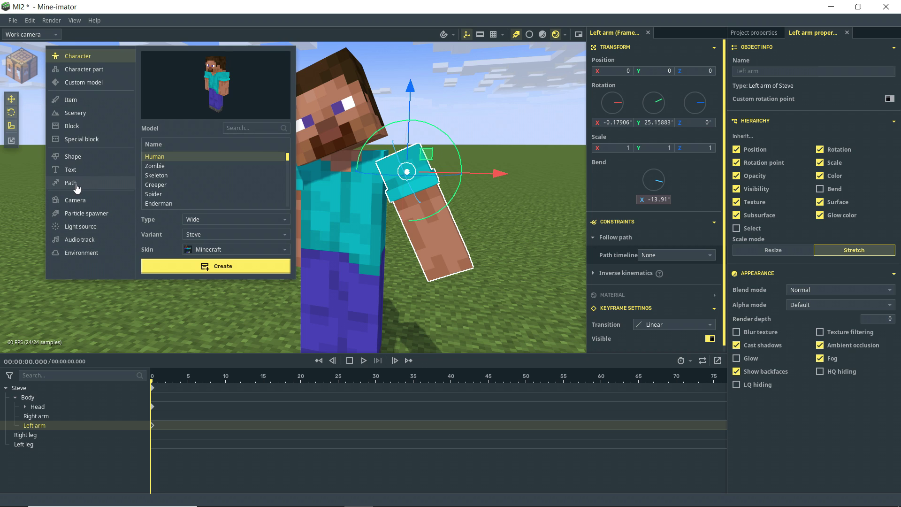
left_click(723, 233)
scroll(723, 249, "down", 1)
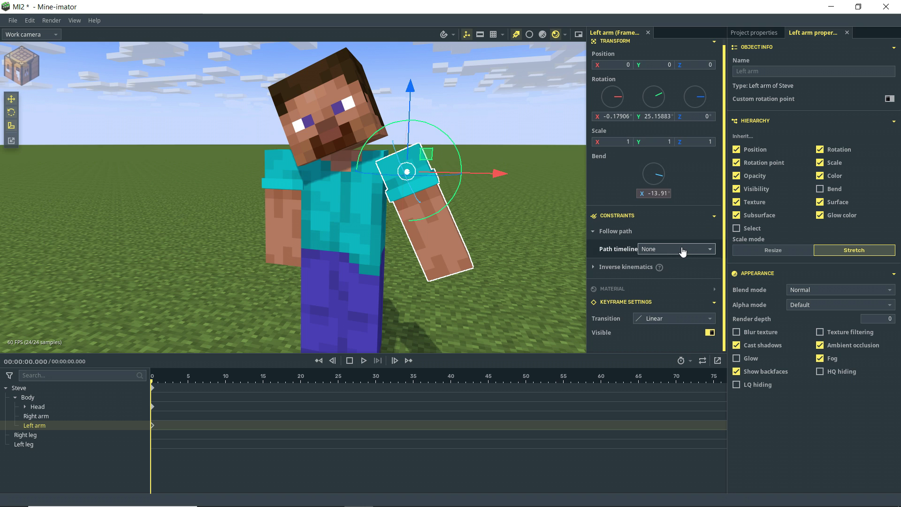
mouse_move(484, 248)
left_mouse_down()
mouse_move(477, 244)
mouse_move(493, 232)
left_mouse_up()
key("s")
key("d")
right_click_drag(483, 271, 474, 271)
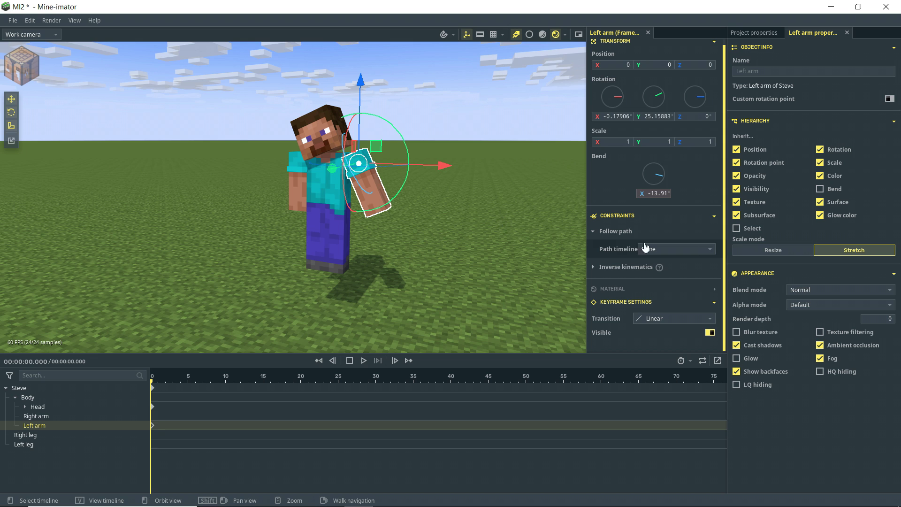
left_click(615, 231)
Read the inverse kinematics description, expand its options for the left arm, and view the list of available targets.
mouse_move(659, 247)
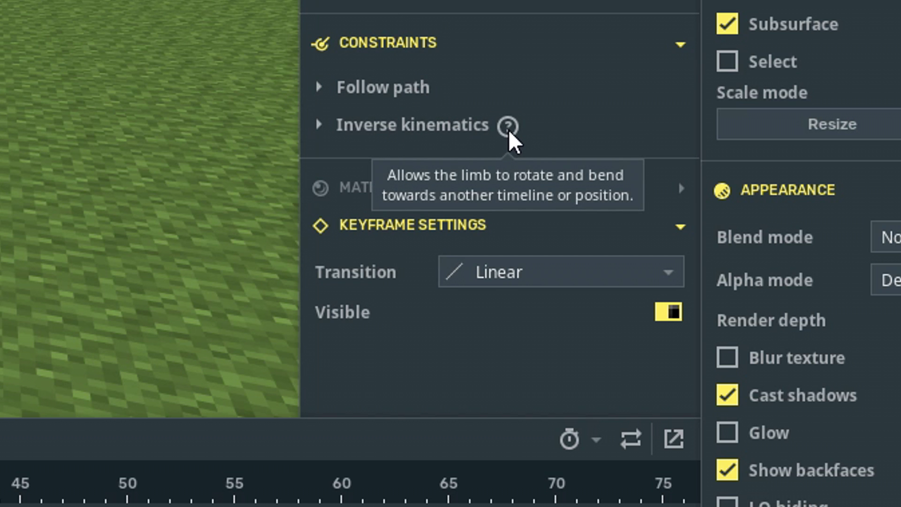
right_click_drag(533, 185, 517, 197)
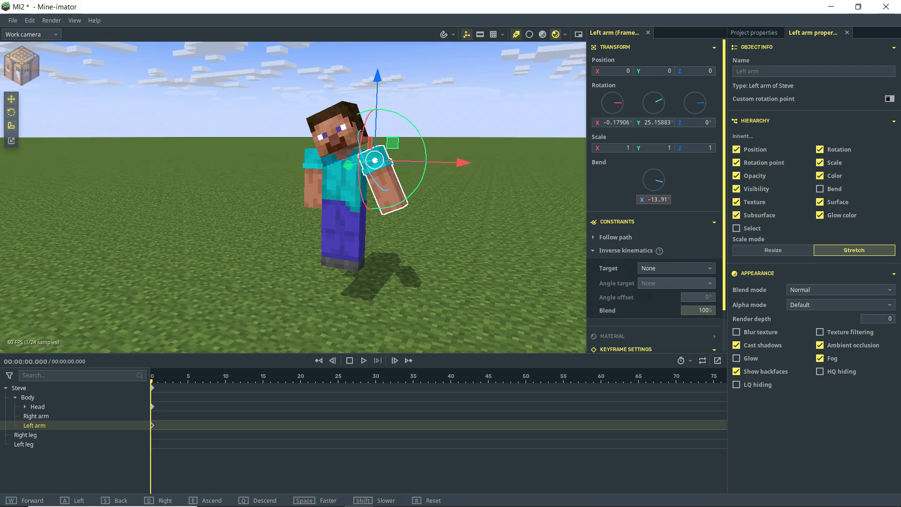
key("w")
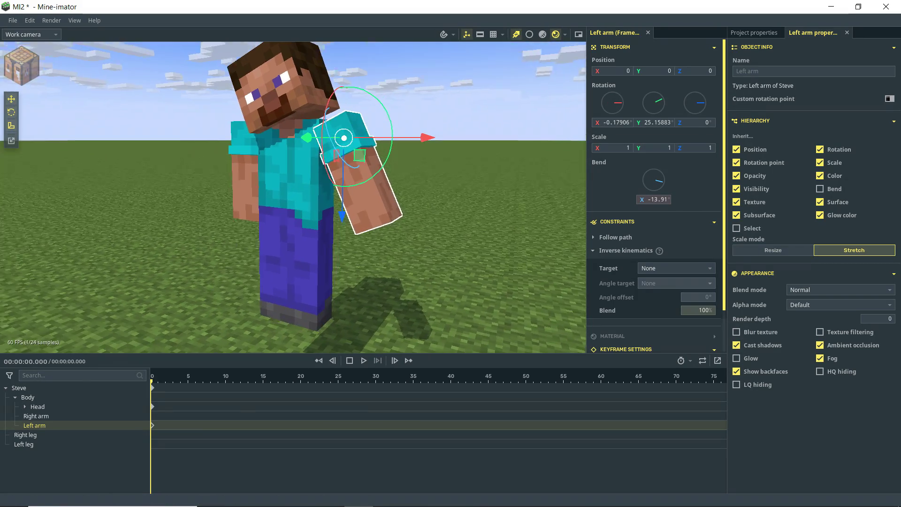
right_click_drag(518, 206, 495, 187)
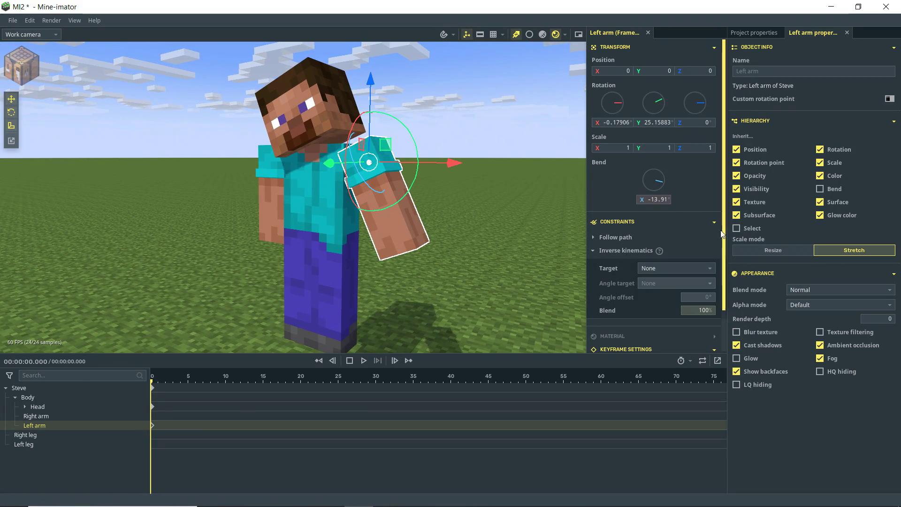
scroll(676, 228, "down", 2)
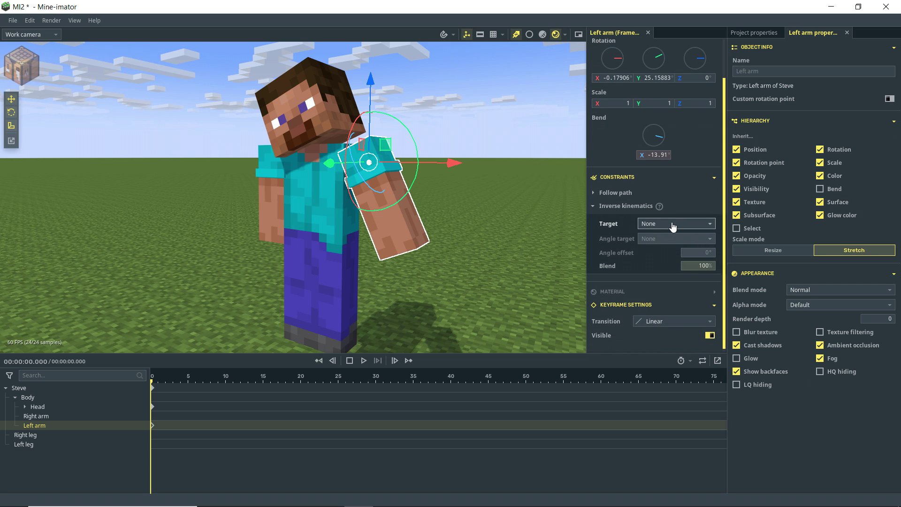
left_click(673, 225)
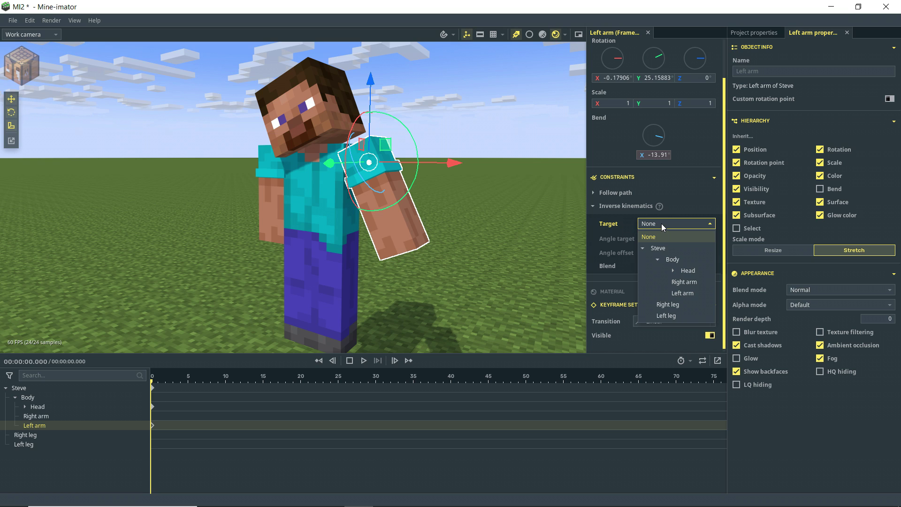
left_click(660, 224)
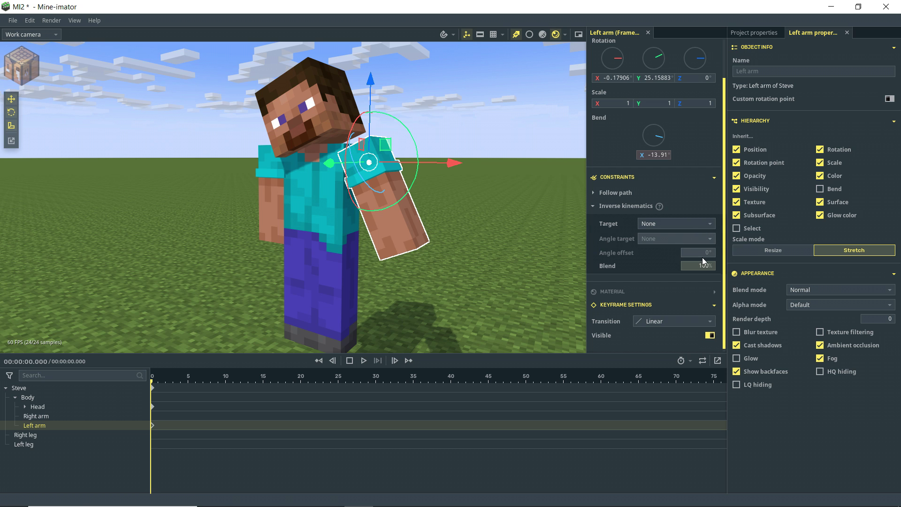
left_click_drag(470, 222, 387, 224)
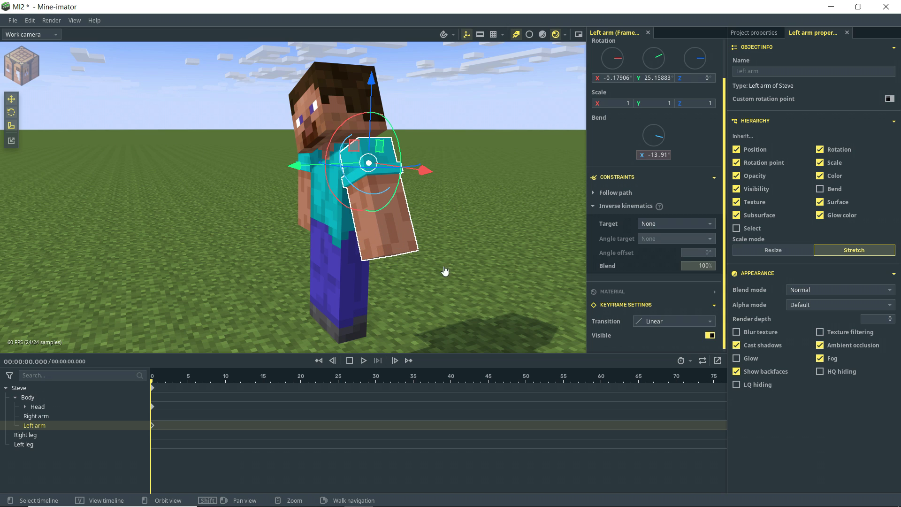
left_click_drag(442, 239, 456, 238)
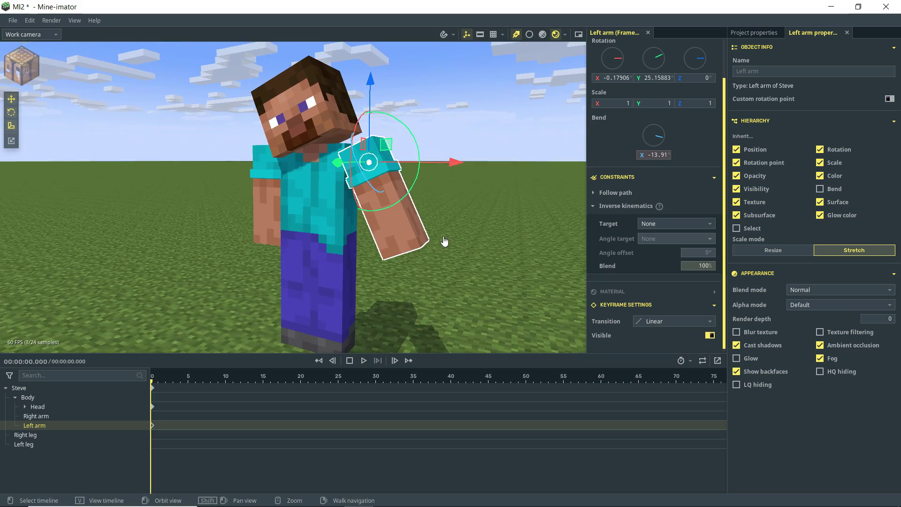
right_click_drag(445, 241, 453, 234)
scroll(444, 243, "down", 1)
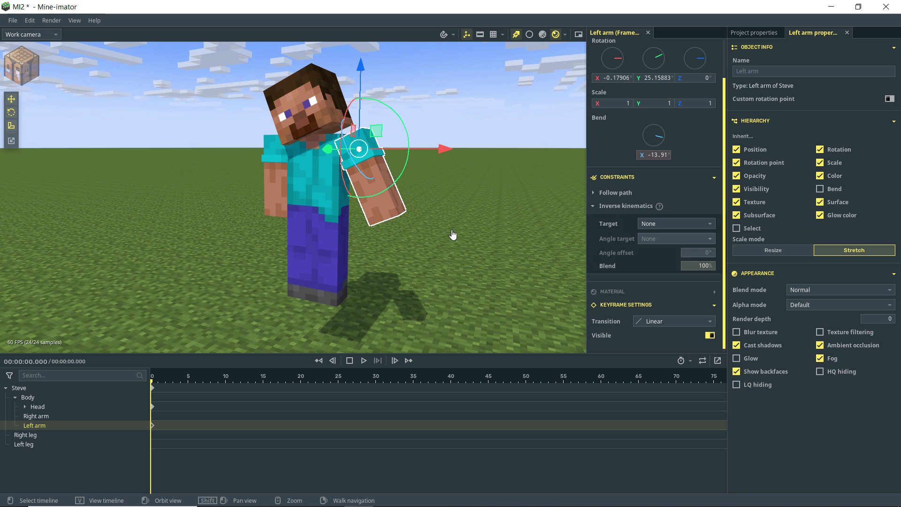
right_click_drag(456, 226, 456, 227)
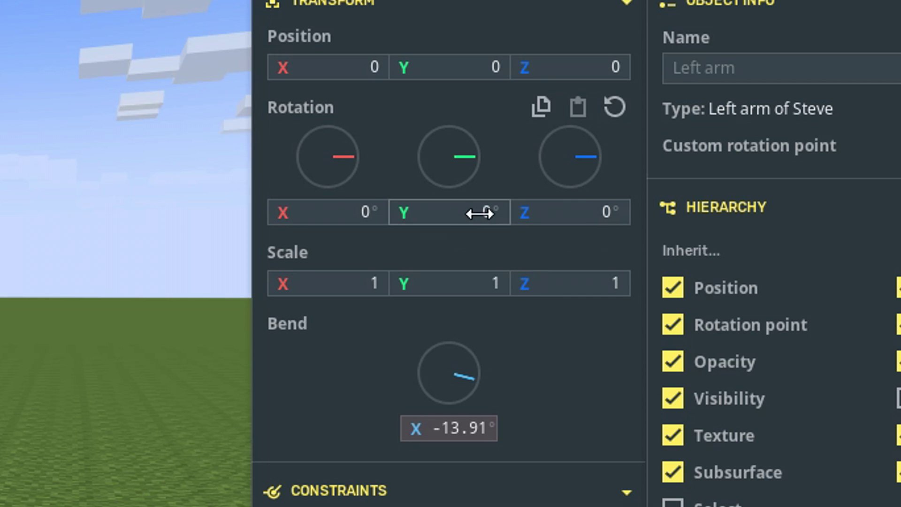
Set the left arm's Y rotation with the expression 10*2 and inspect the arm from another angle.
left_click(477, 211)
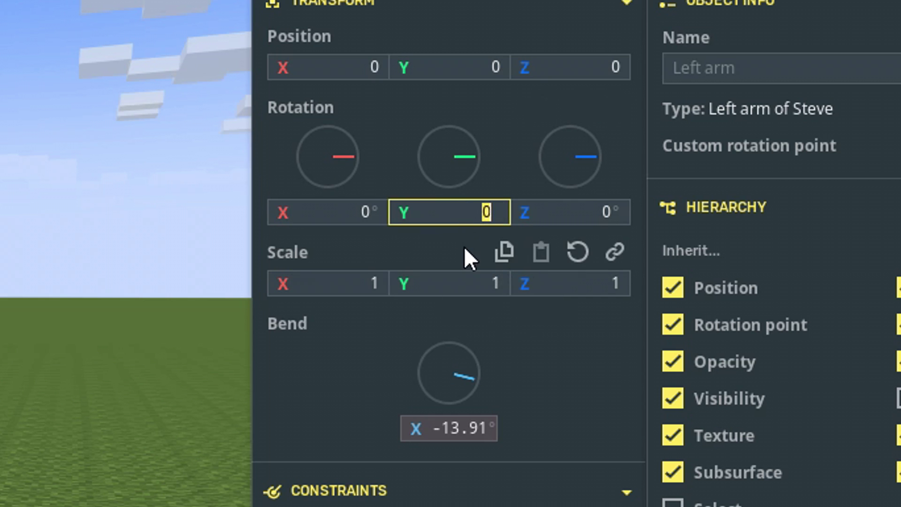
type("10*2")
key("Return")
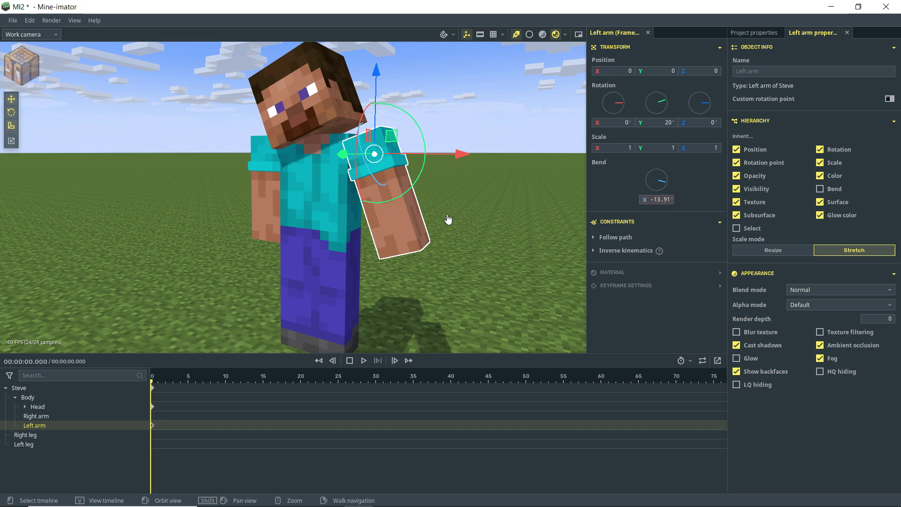
left_click_drag(448, 219, 436, 202)
mouse_move(458, 238)
left_mouse_down()
mouse_move(448, 230)
mouse_move(458, 237)
left_mouse_up()
right_click_drag(458, 237, 488, 218)
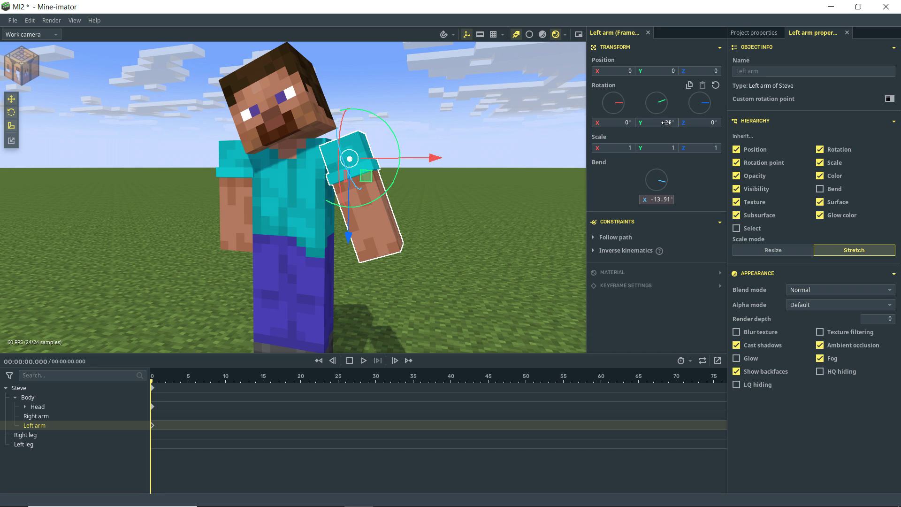
left_click_drag(668, 122, 672, 126)
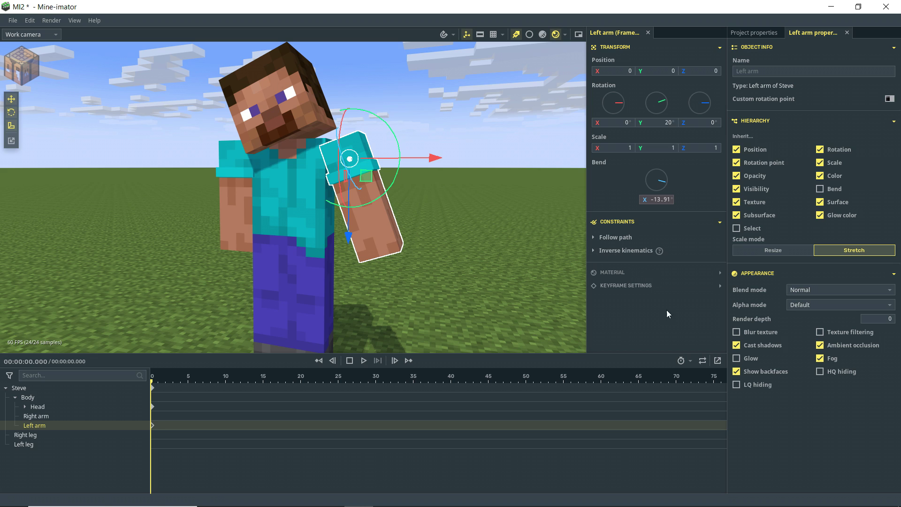
Detach the timeline into its own window, move it out of the main window, and inspect Steve in the enlarged viewport.
left_click(718, 361)
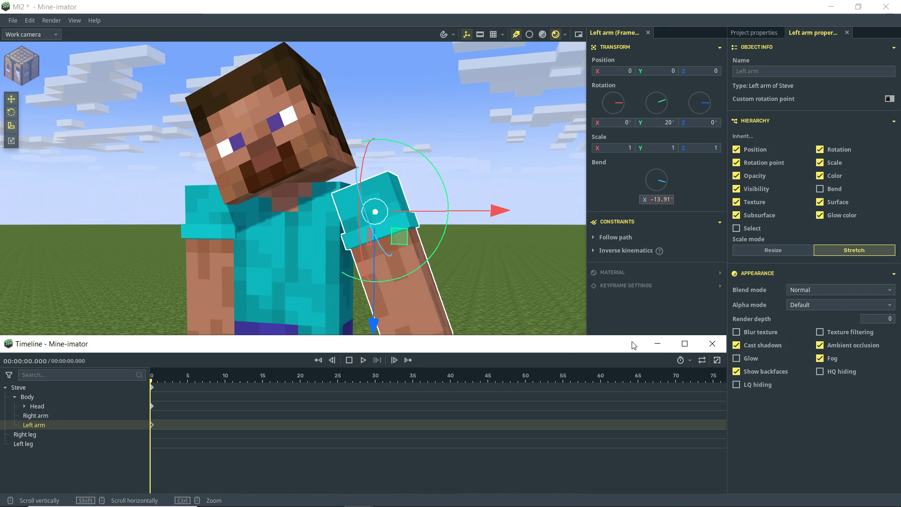
left_click_drag(542, 347, 588, 152)
left_click_drag(199, 152, 900, 187)
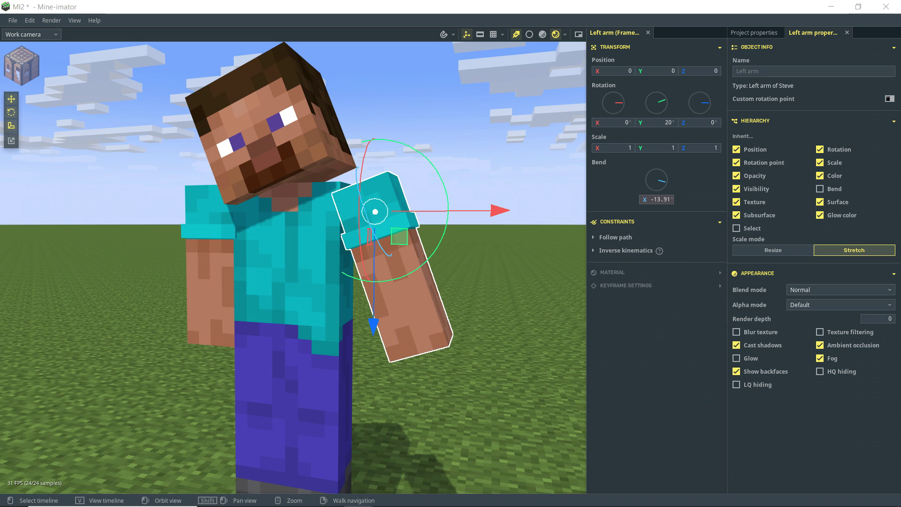
mouse_move(261, 249)
left_mouse_down()
mouse_move(258, 296)
mouse_move(249, 254)
left_mouse_up()
mouse_move(482, 317)
right_mouse_down()
mouse_move(450, 305)
mouse_move(477, 318)
right_mouse_up()
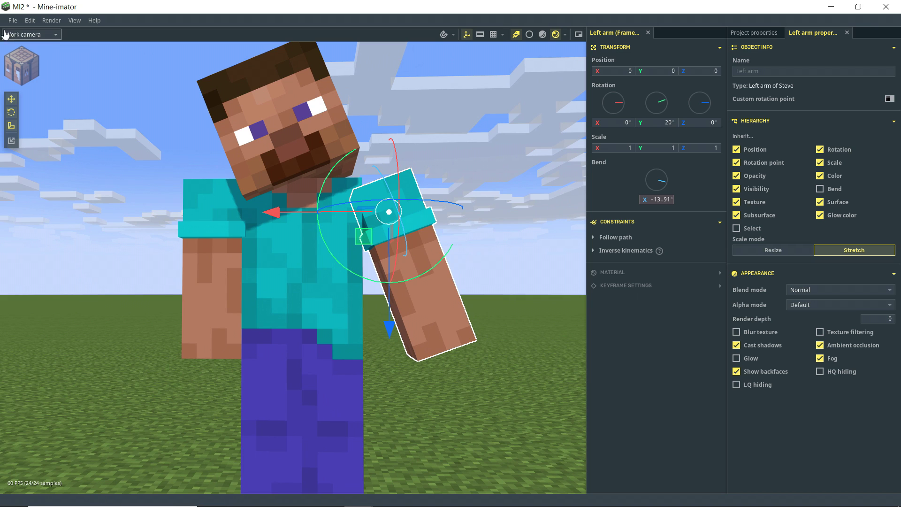
Create a camera and position it through the active camera preview to frame Steve from the front.
left_click(16, 67)
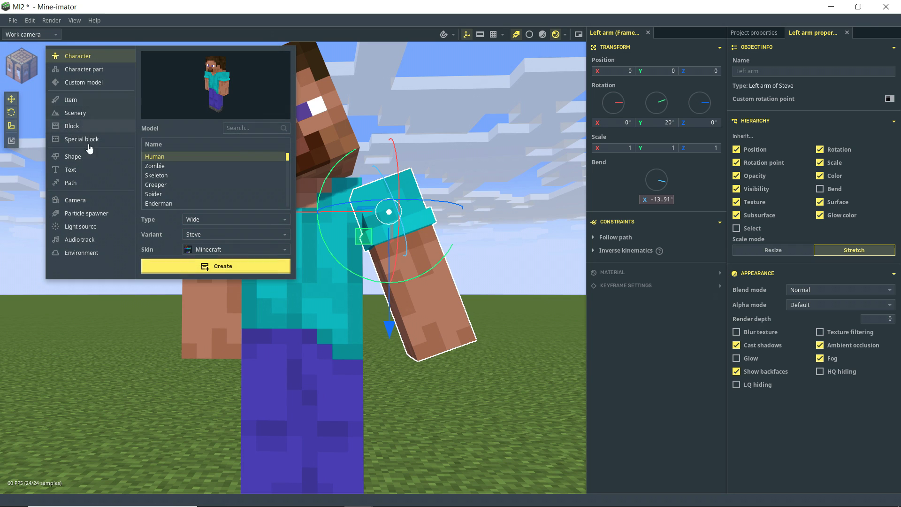
left_click(75, 201)
left_click(205, 246)
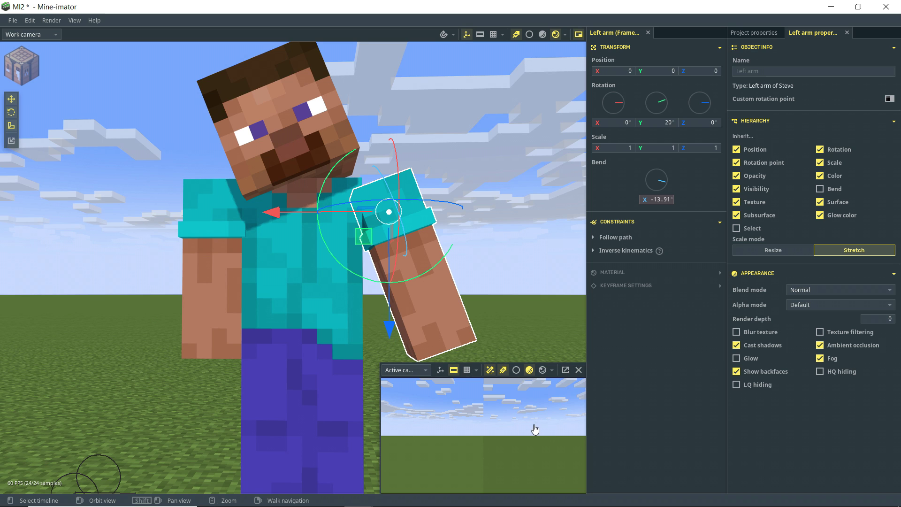
right_click_drag(504, 424, 535, 429)
key("e")
key("s")
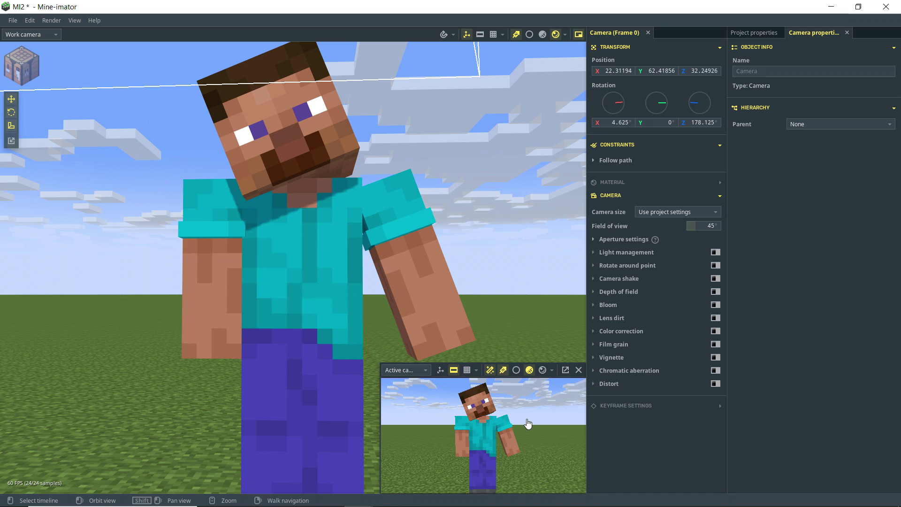
Detach the active camera view into its own window, move it over the main viewport, and dock it again.
left_click(565, 371)
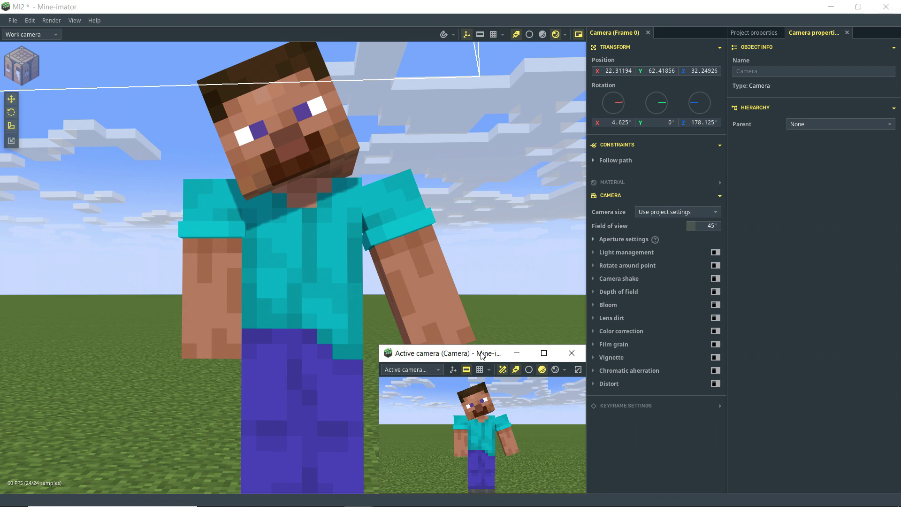
left_click_drag(491, 367, 469, 162)
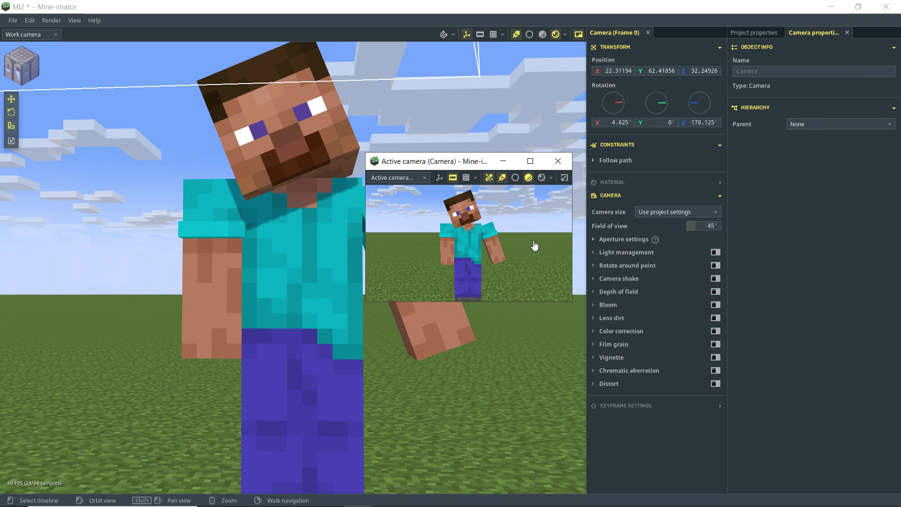
left_click(565, 178)
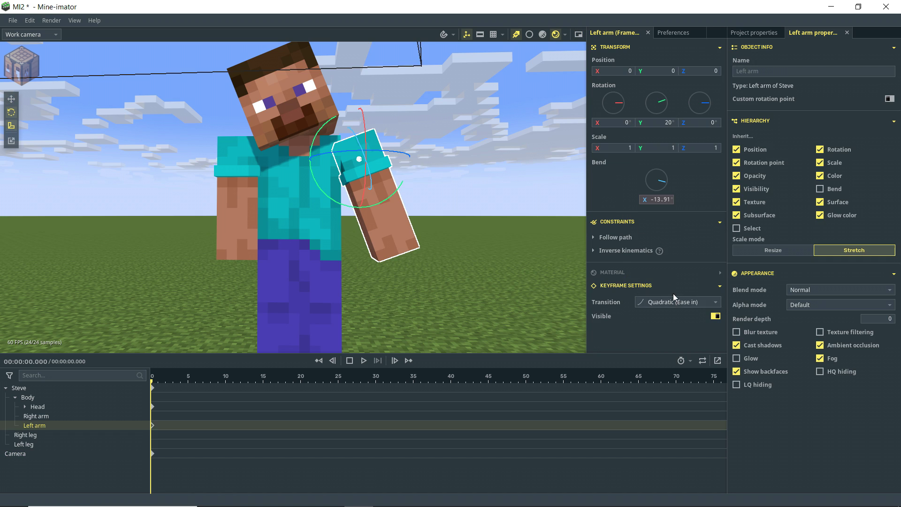
View the transition options for the left arm's keyframe, and bring up the interface preferences.
left_click(664, 303)
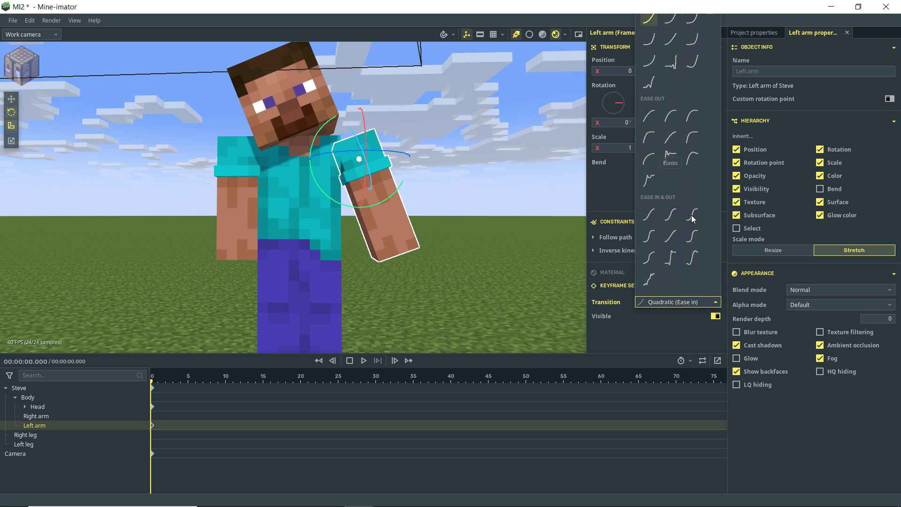
left_click(612, 310)
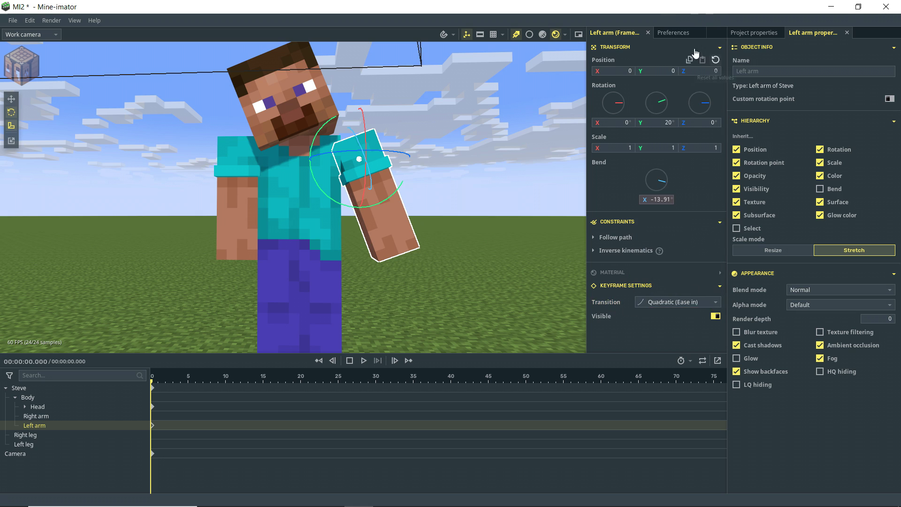
left_click(671, 33)
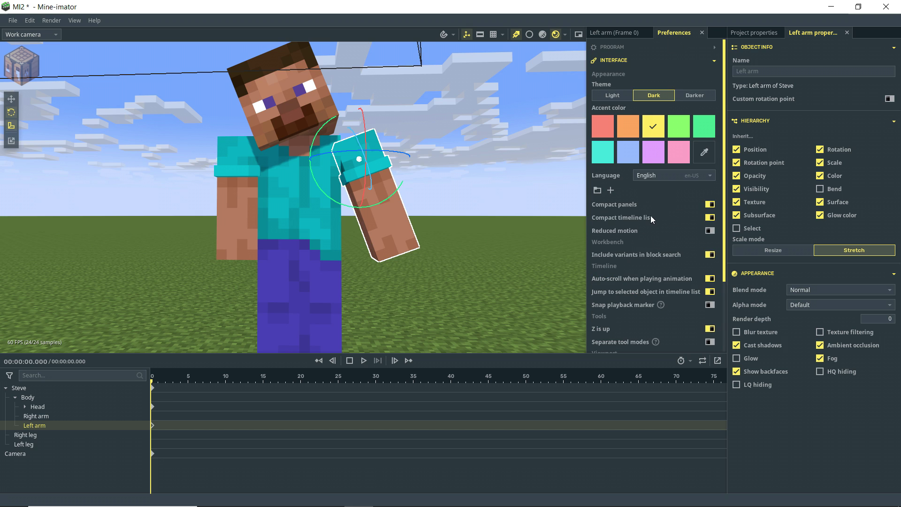
Turn off compact panels and set the transition of the left arm's keyframe at frame 0 to Bézier.
left_click(711, 207)
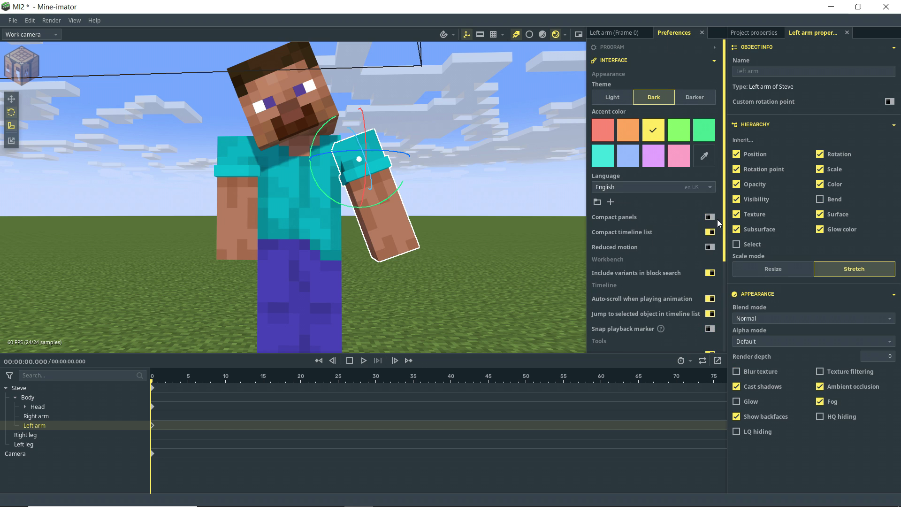
left_click(617, 35)
left_click(659, 323)
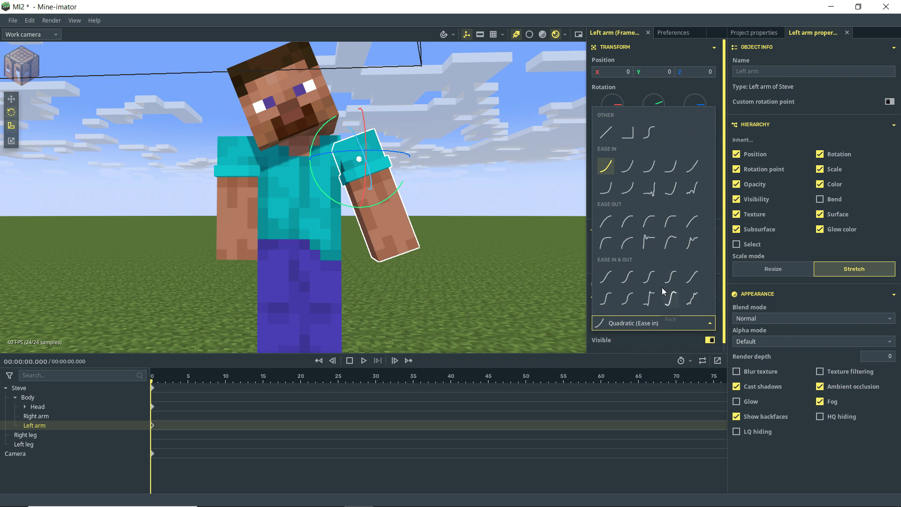
left_click(649, 133)
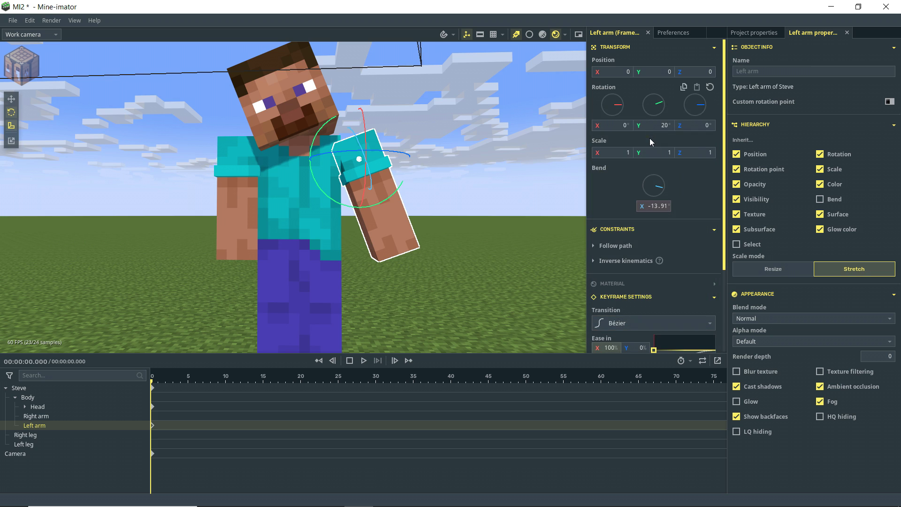
scroll(676, 310, "down", 3)
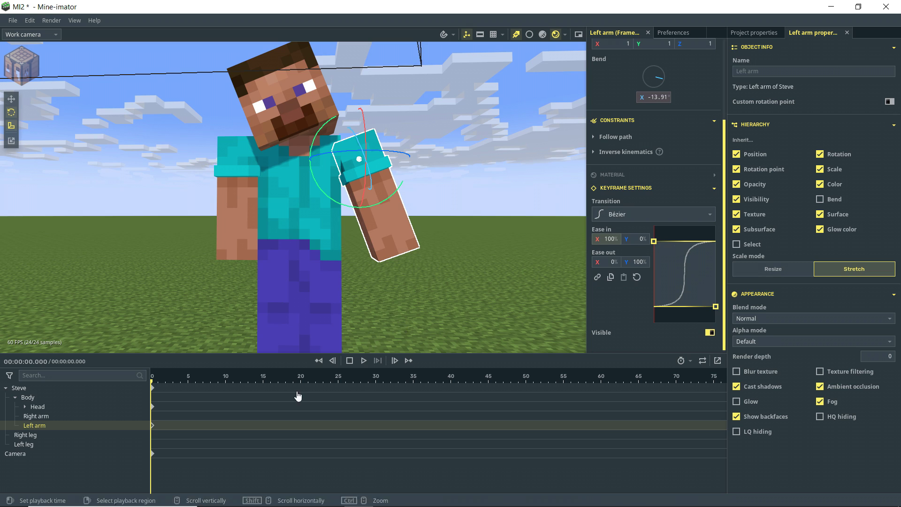
Animate the left arm by rotating it outward at frame 15 and lowering it straight against the body at frame 0.
left_click(263, 382)
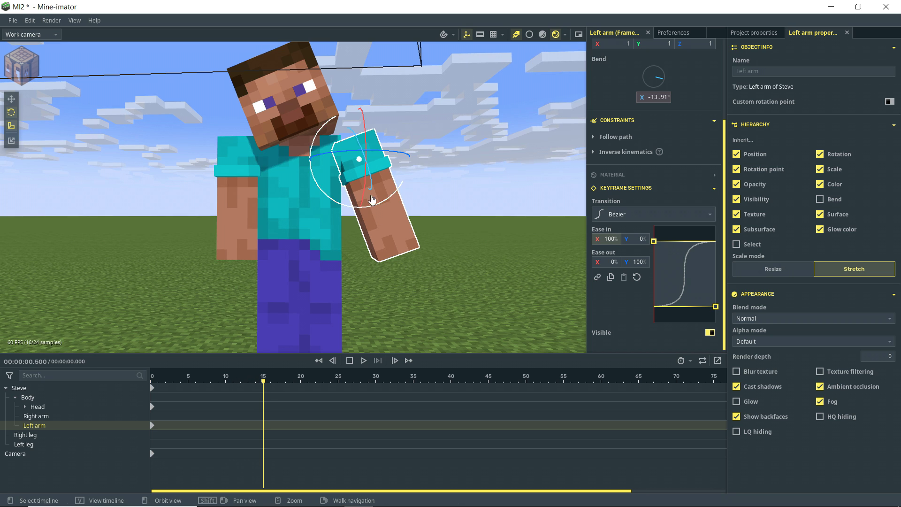
left_click_drag(385, 204, 425, 180)
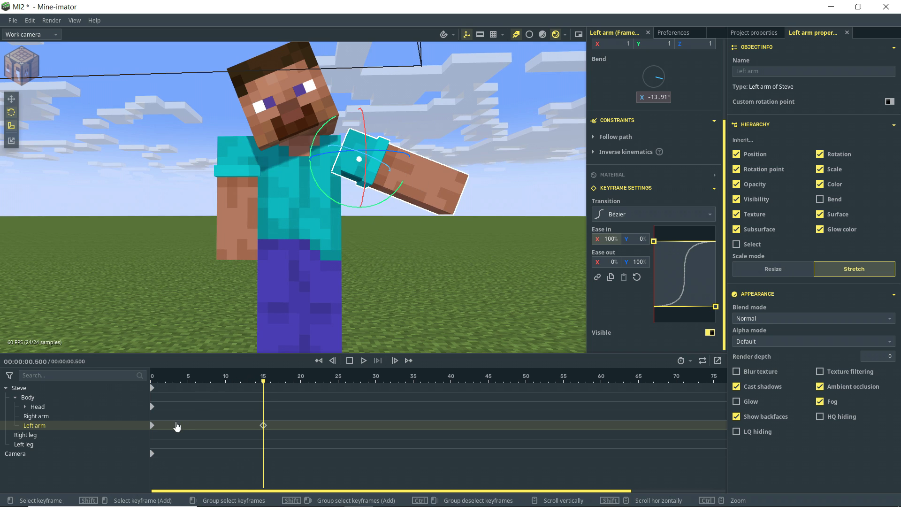
left_click(155, 430)
right_click(154, 426)
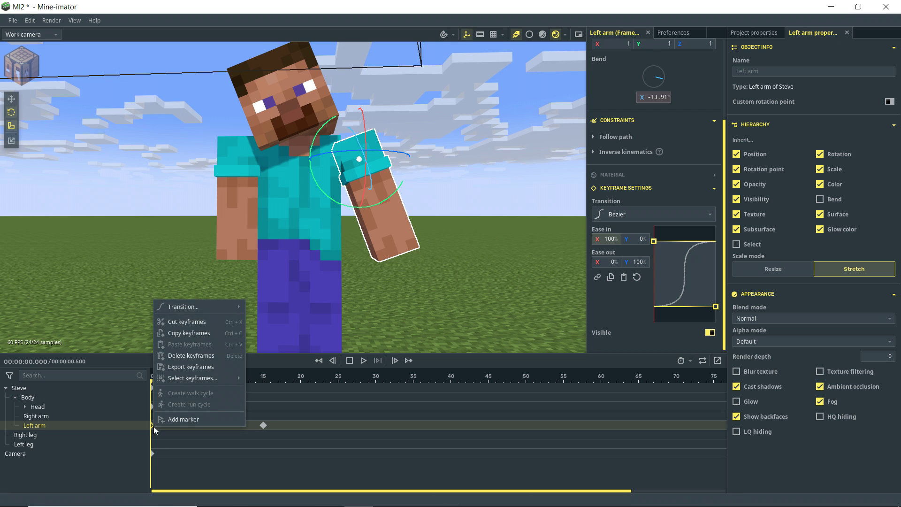
left_click(289, 393)
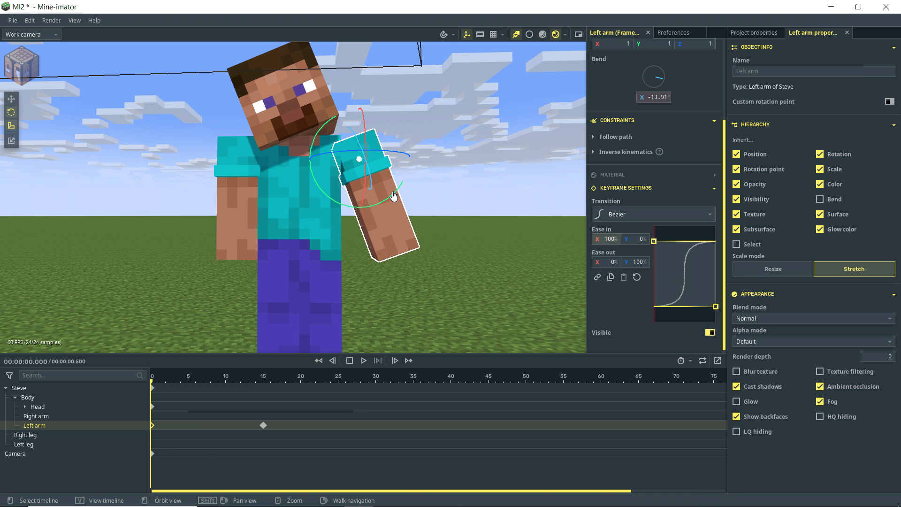
left_click_drag(394, 194, 387, 216)
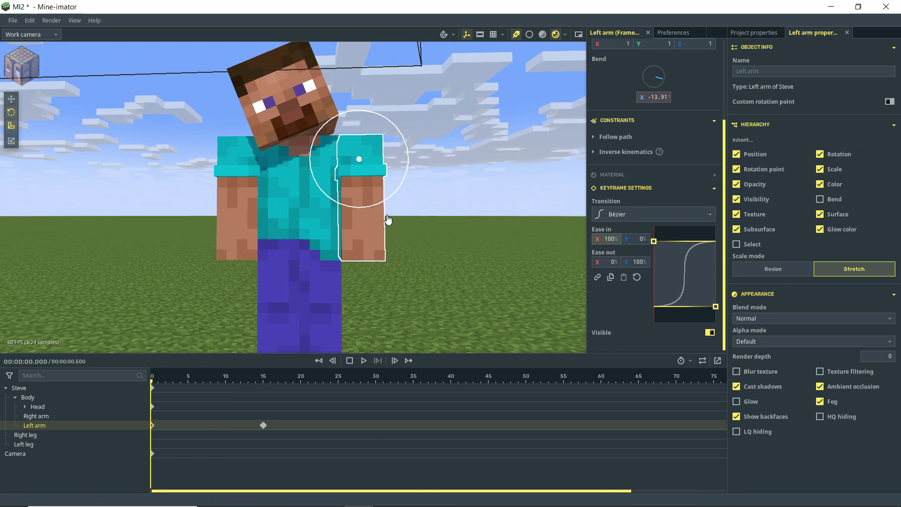
Play the left arm animation from the start and jump between its keyframes at frames 0 and 15.
left_click(364, 361)
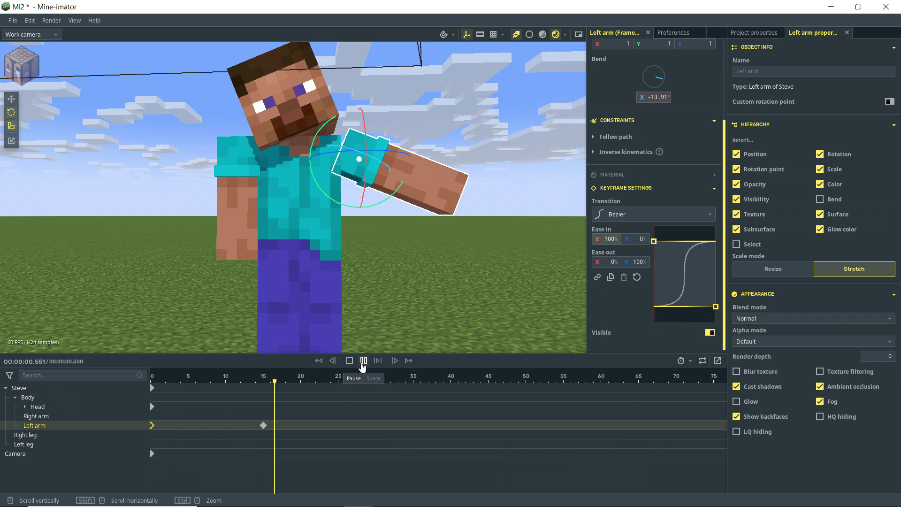
left_click(319, 361)
left_click(318, 361)
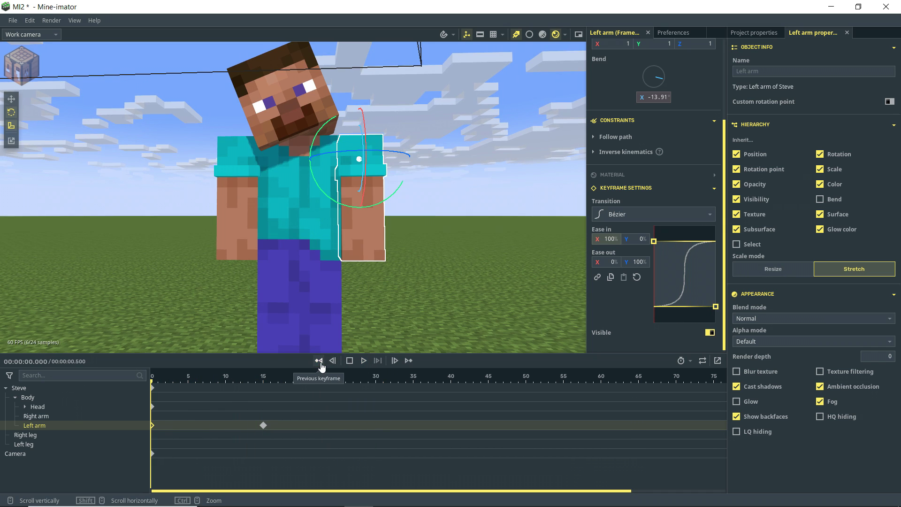
left_click(408, 361)
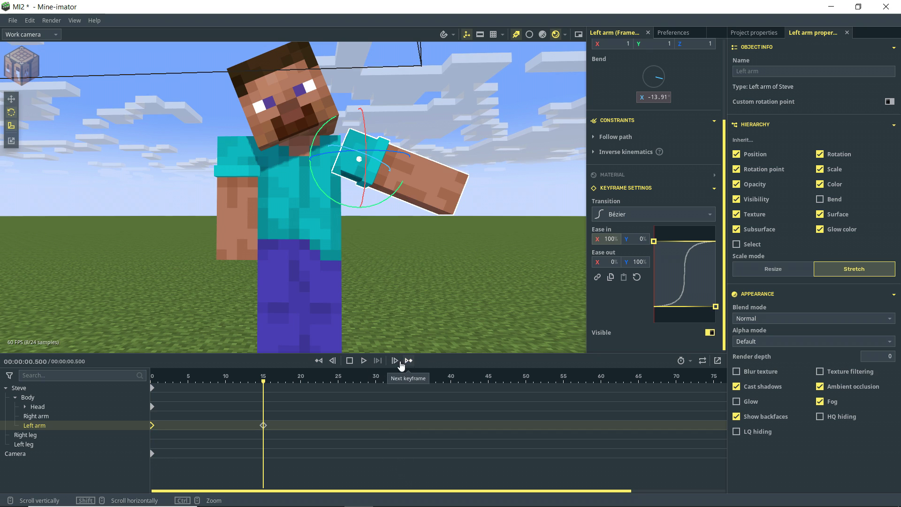
left_click(332, 361)
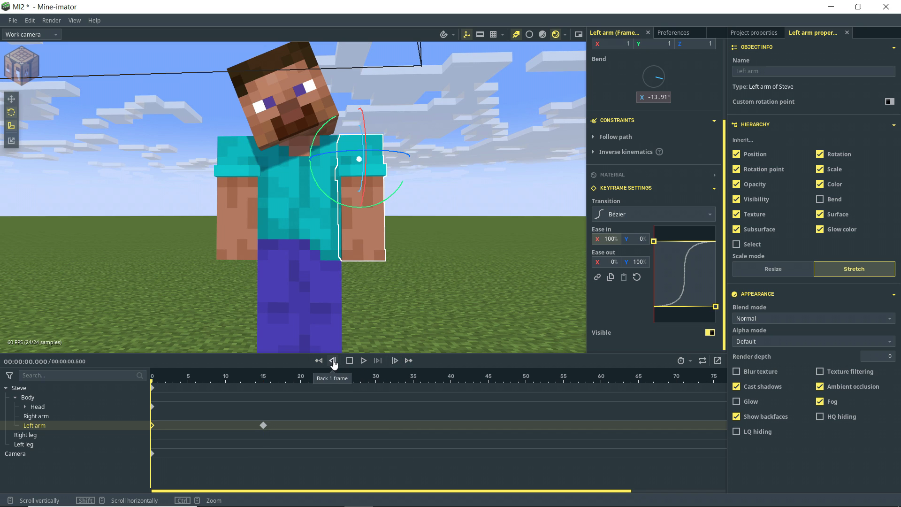
Advance the arm animation frame by frame from frame 0, return to the first keyframe, and replay the motion.
left_click(394, 360)
left_click(394, 360)
left_click(394, 361)
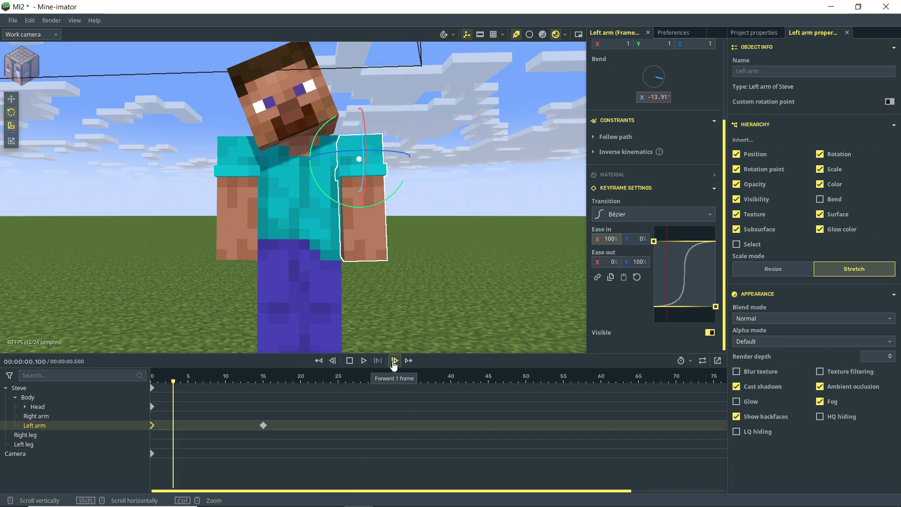
left_click(394, 360)
left_click(394, 361)
left_click(318, 361)
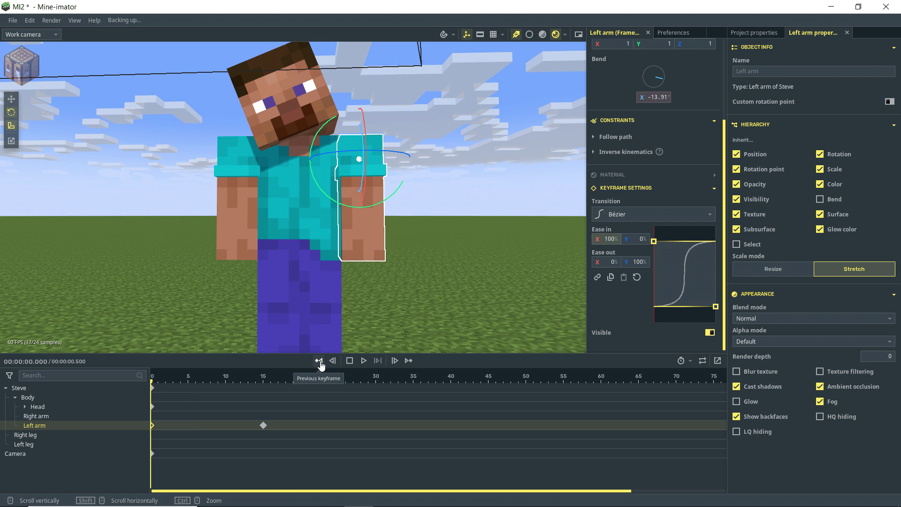
left_click(363, 361)
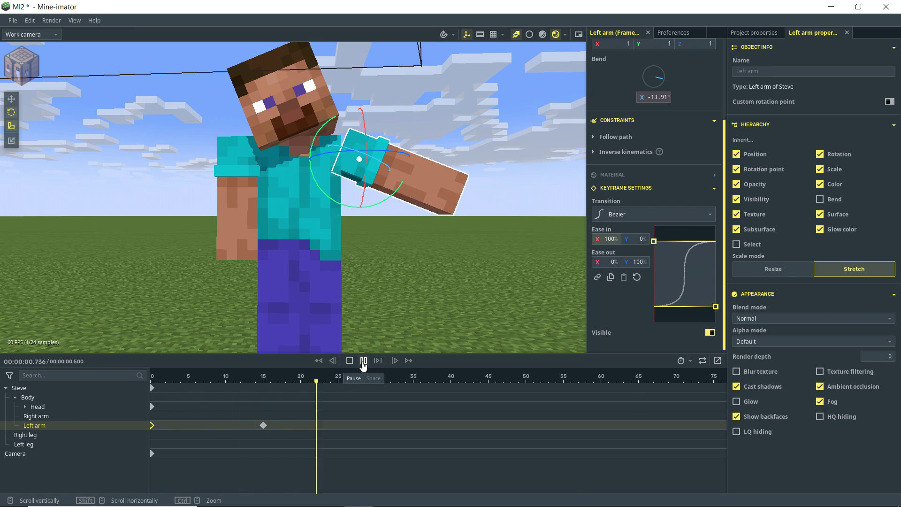
left_click(363, 361)
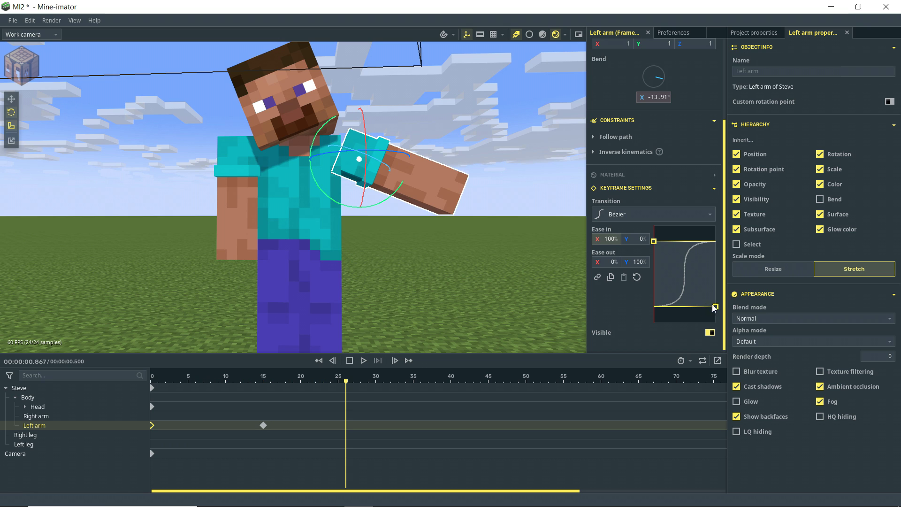
Reshape the Bézier curve to about 37%, 11% ease in and 45%, 79% ease out, and preview the arm motion.
left_click_drag(715, 308, 676, 300)
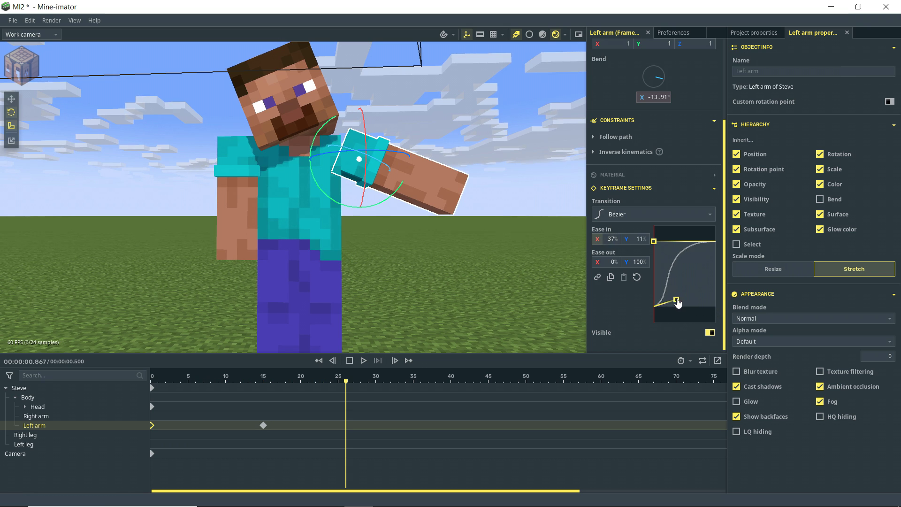
left_click_drag(656, 245, 683, 258)
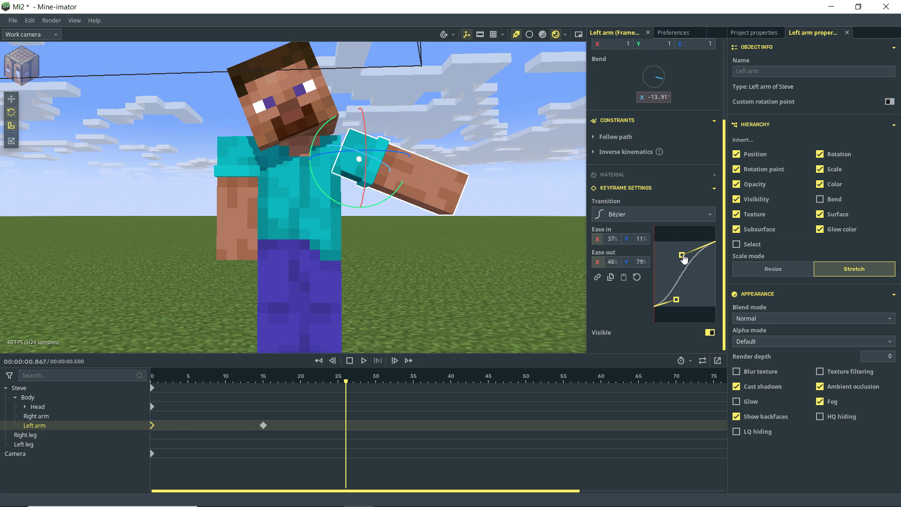
left_click(348, 363)
left_click(364, 360)
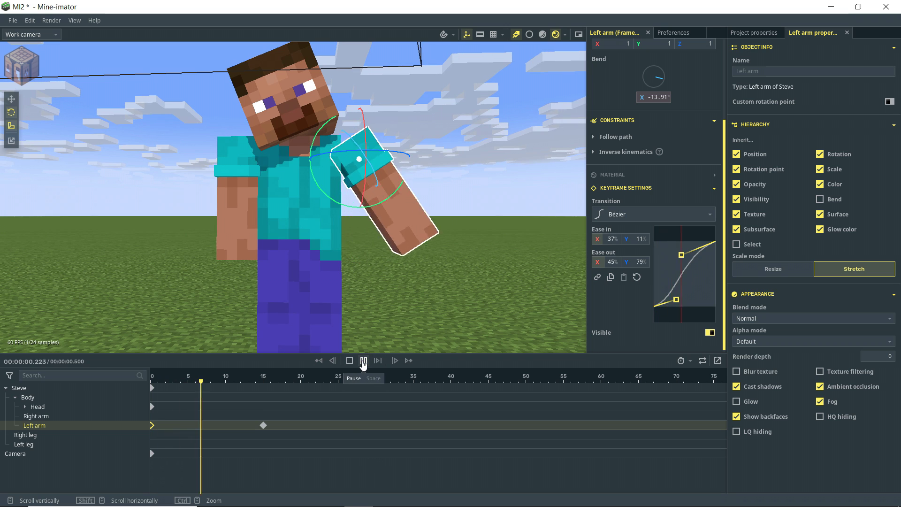
left_click(319, 360)
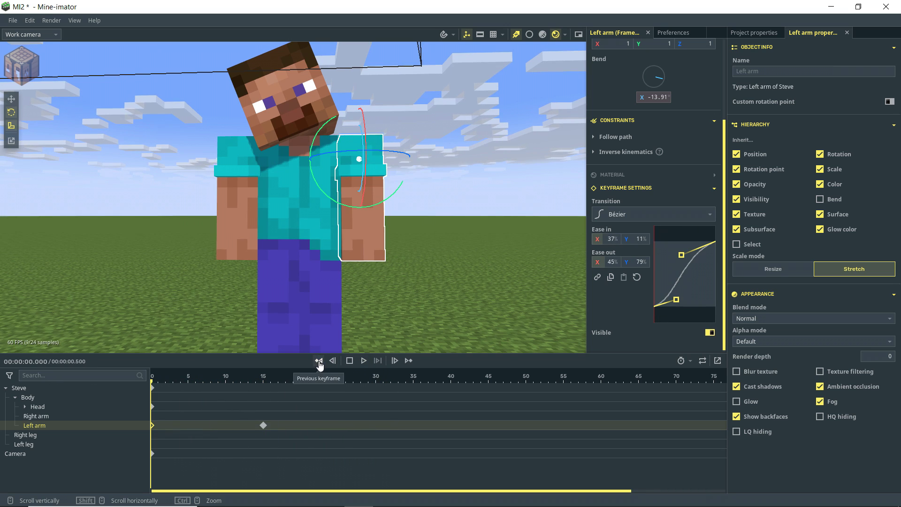
Reshape the Bézier curve to about 9%, 33% ease in and 100%, 24% ease out, preview the motion, and deselect the arm.
left_click_drag(676, 300, 723, 294)
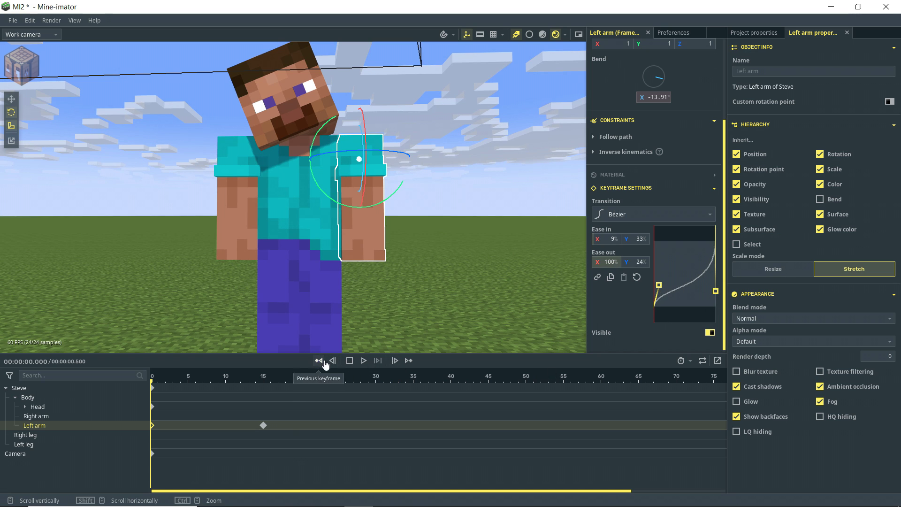
left_click(364, 361)
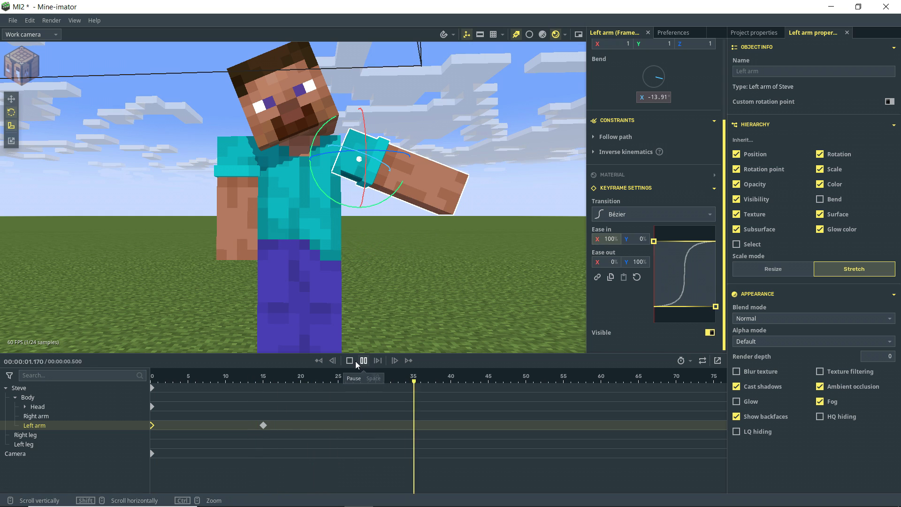
left_click(319, 360)
left_click(319, 360)
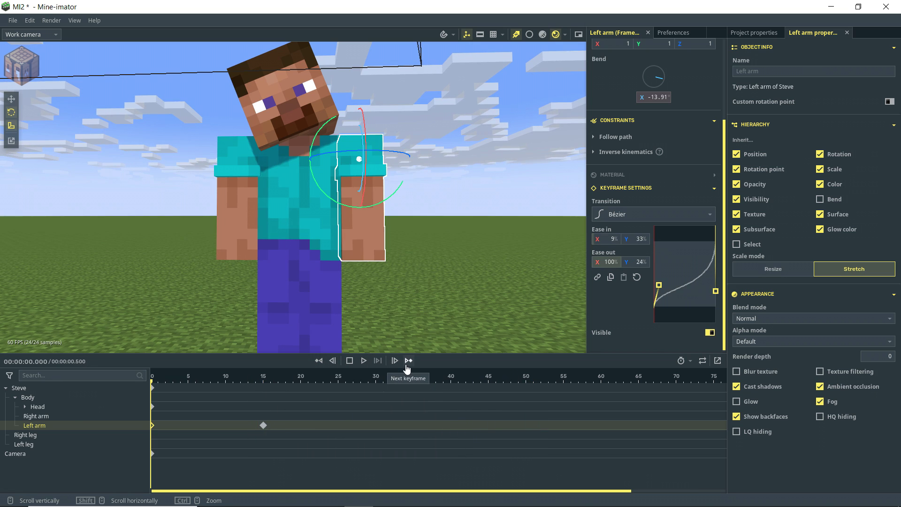
left_click(620, 137)
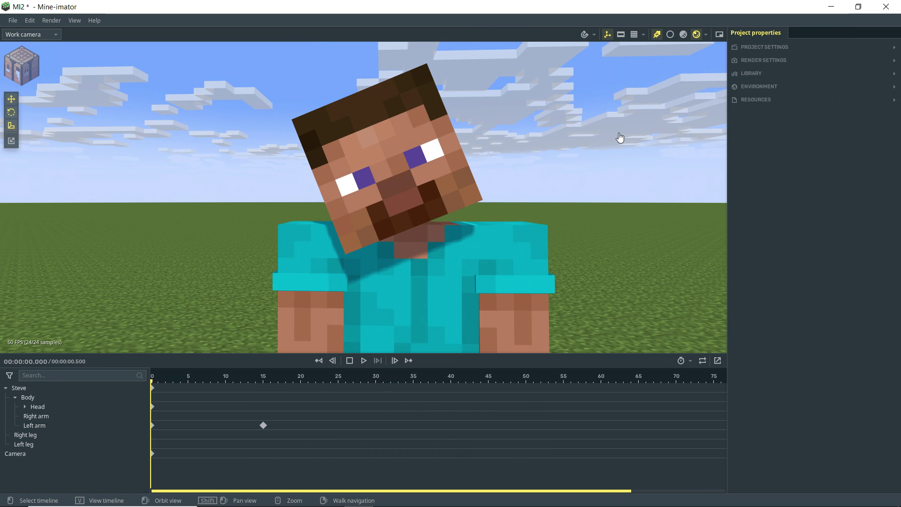